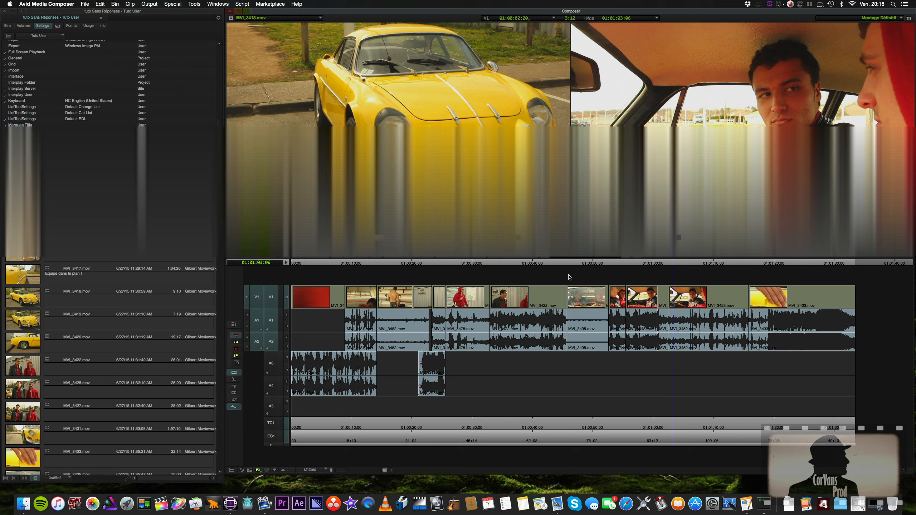
Load the source clip of the sequence's last frame into the source monitor using Match Frame.
{"action": "left_click_drag", "start_coordinate": [677, 264], "coordinate": [856, 272]}
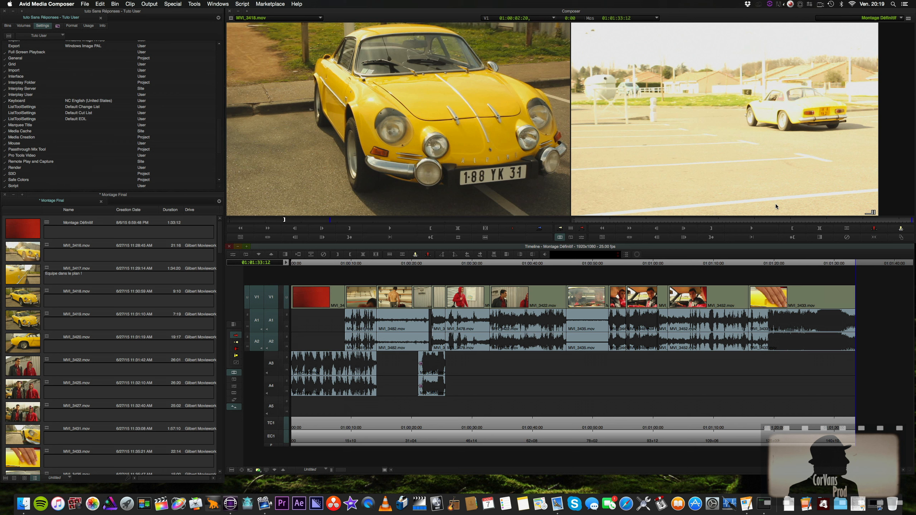
{"action": "left_click", "coordinate": [796, 287]}
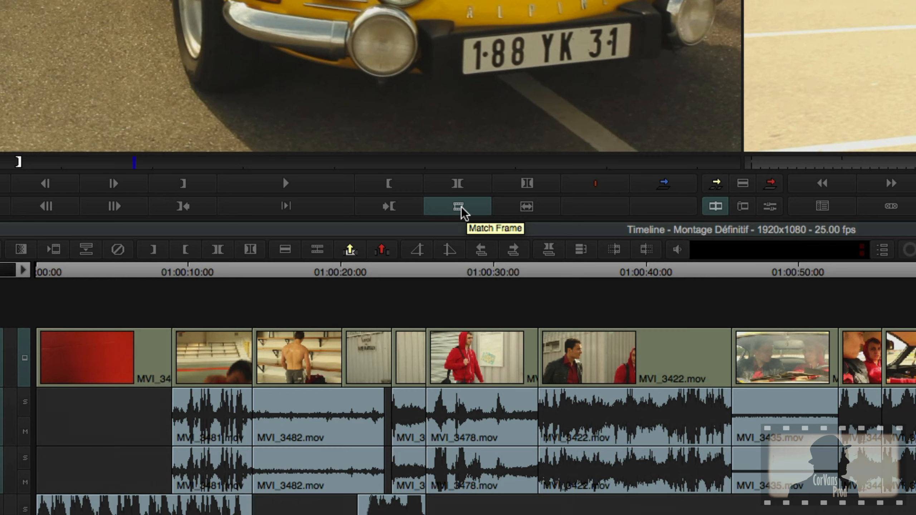
{"action": "left_click", "coordinate": [464, 213]}
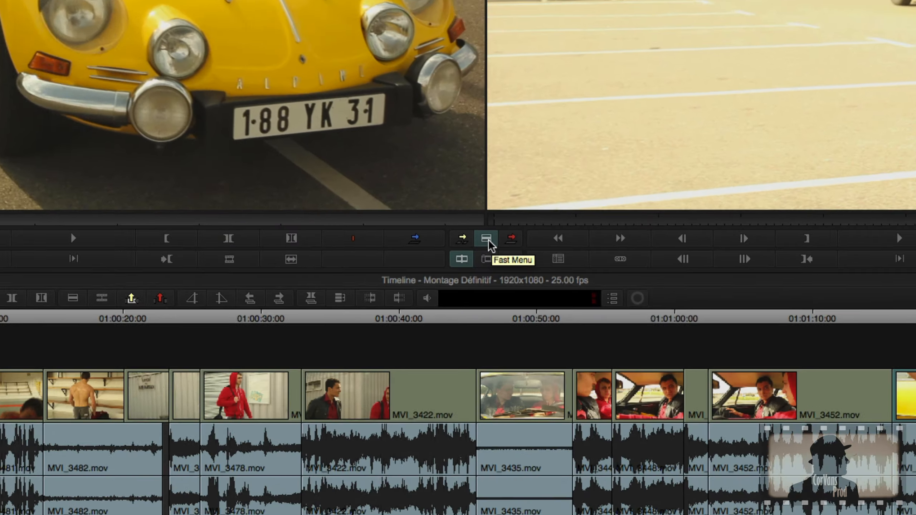
{"action": "left_click", "coordinate": [570, 228]}
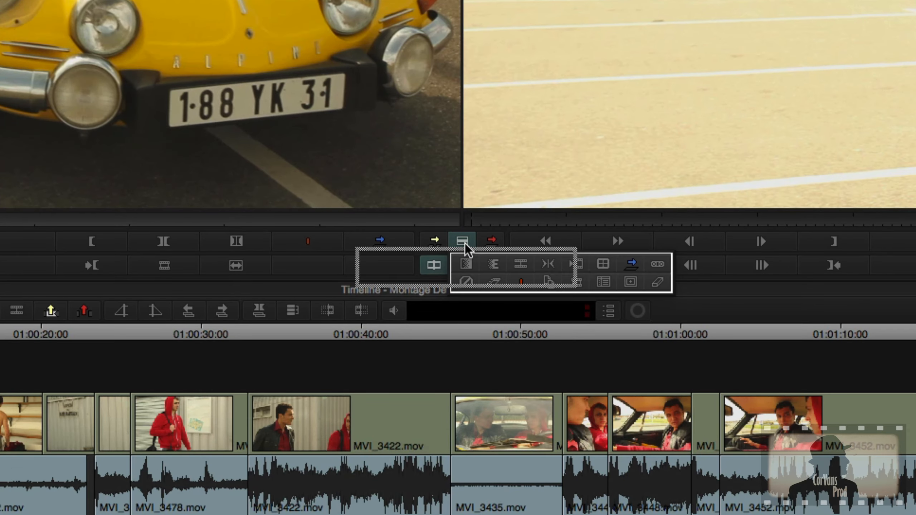
{"action": "left_click_drag", "start_coordinate": [467, 249], "coordinate": [577, 289]}
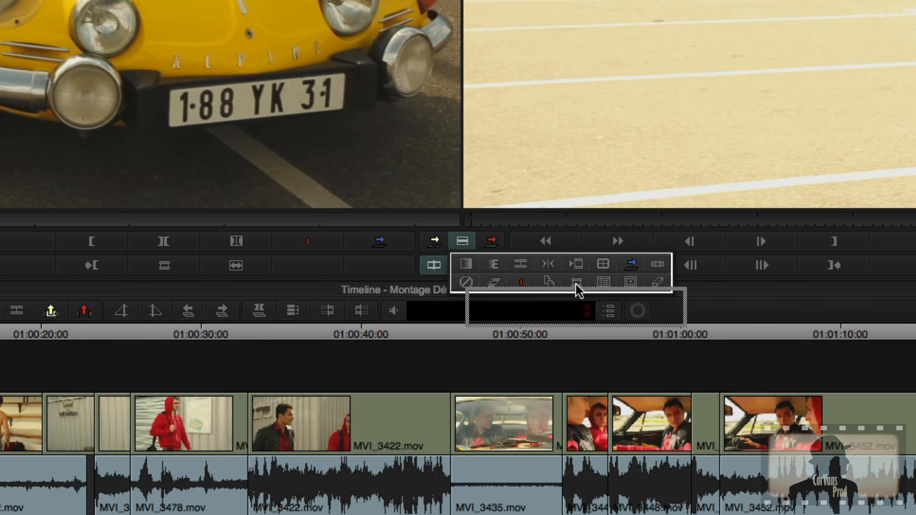
{"action": "left_click_drag", "start_coordinate": [577, 289], "coordinate": [575, 285]}
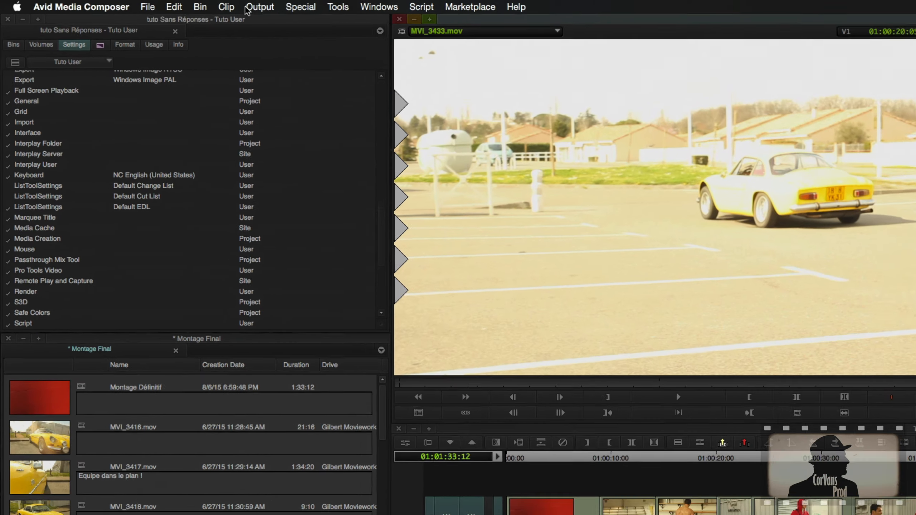
Create a 10-second freeze frame from the current frame of MVI_3433.mov on the Moviework media drive.
{"action": "left_click", "coordinate": [131, 4]}
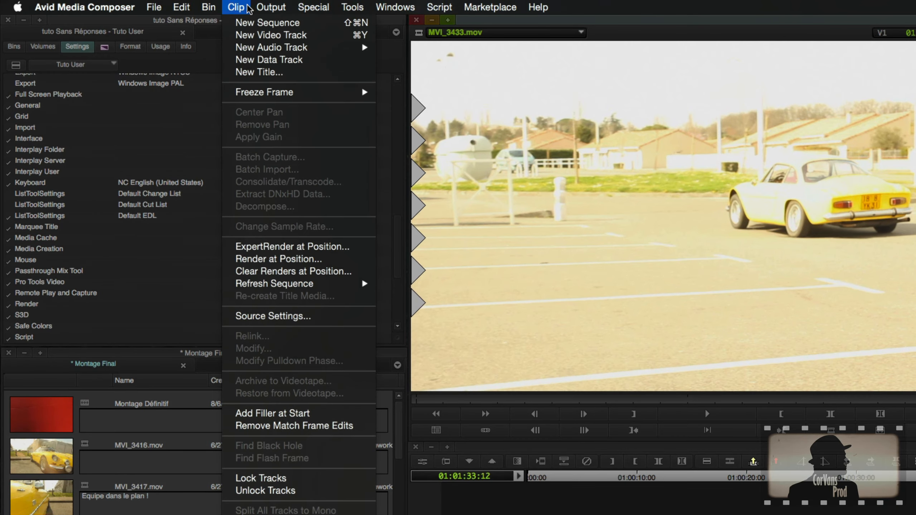
{"action": "mouse_move", "coordinate": [251, 92]}
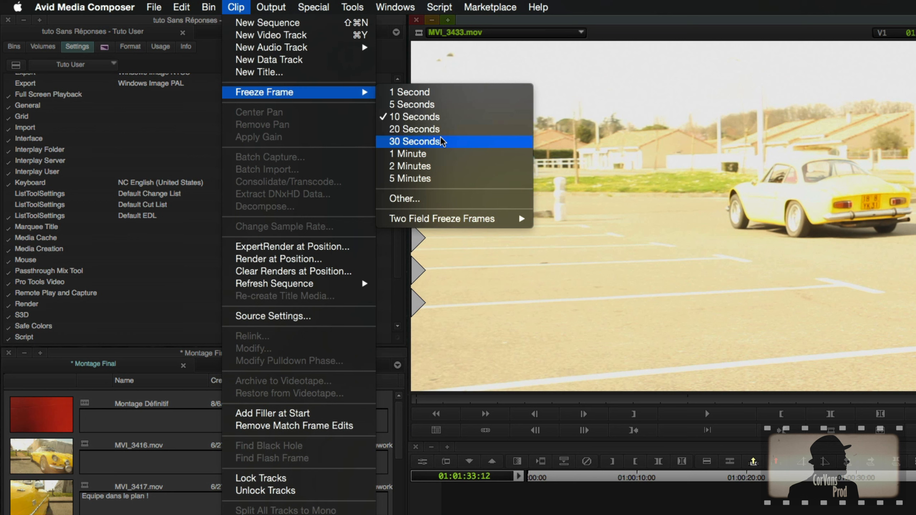
{"action": "left_click", "coordinate": [434, 116]}
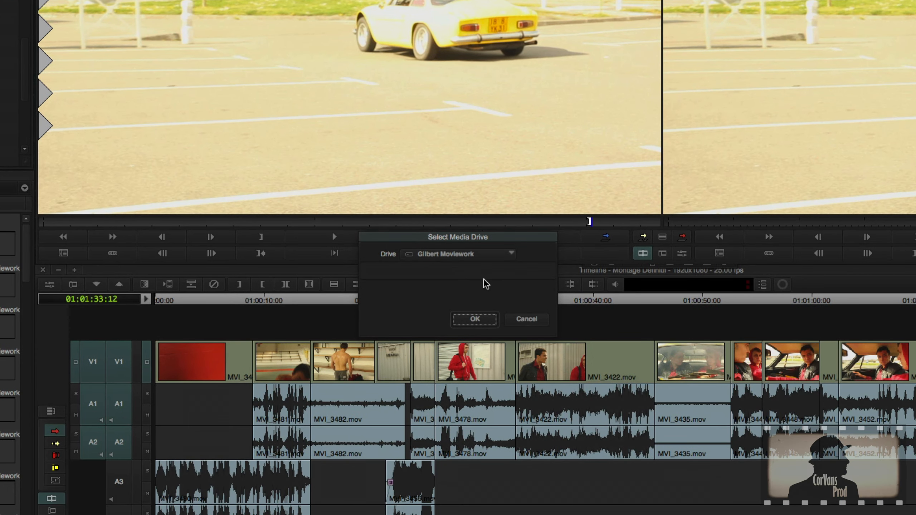
{"action": "left_click", "coordinate": [482, 255]}
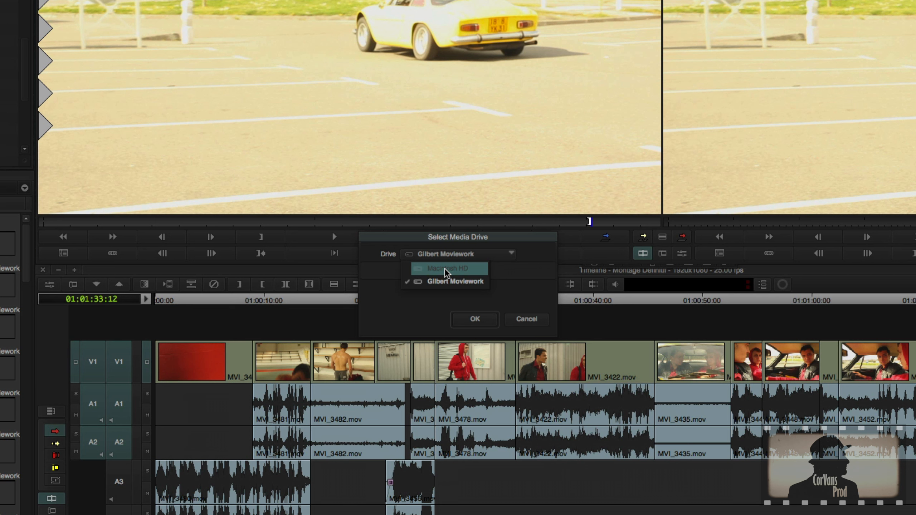
{"action": "left_click", "coordinate": [537, 253]}
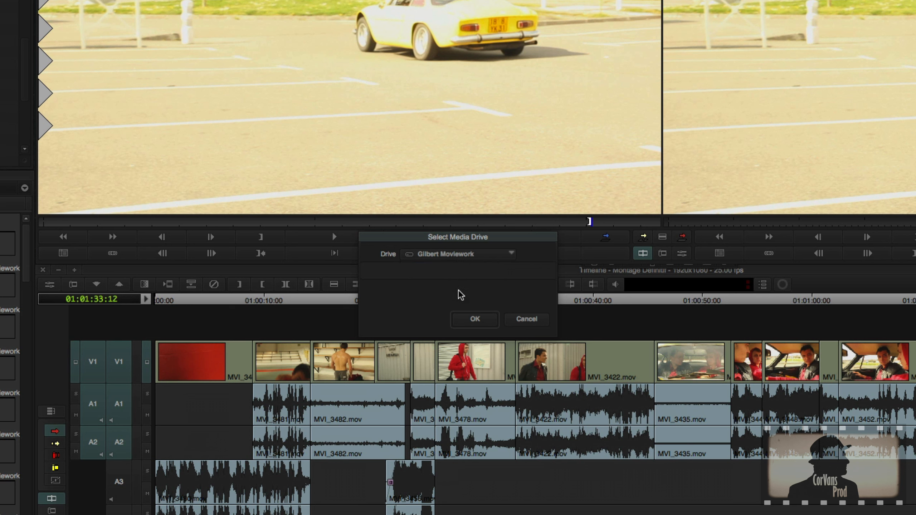
{"action": "left_click", "coordinate": [472, 318]}
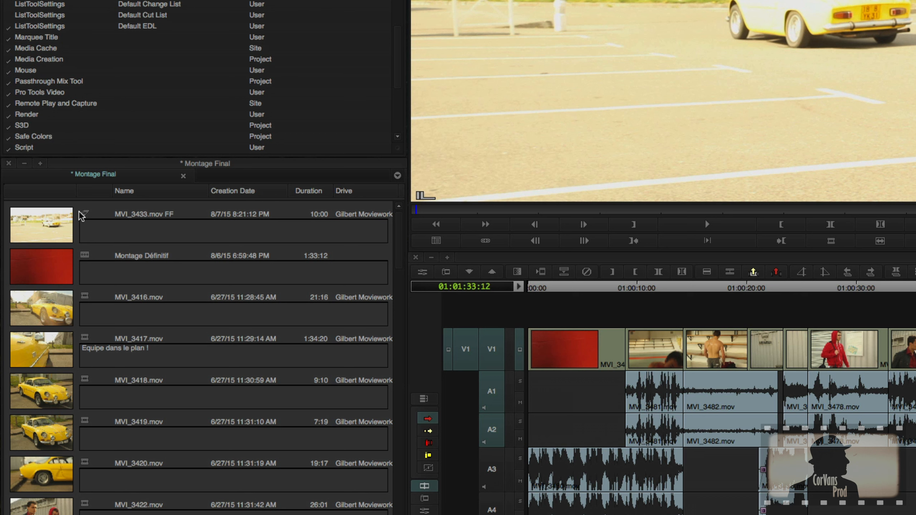
Compare the icons of the freeze frame, the source clips and the Montage Définitif sequence in the Montage Final bin.
{"action": "left_click", "coordinate": [46, 234]}
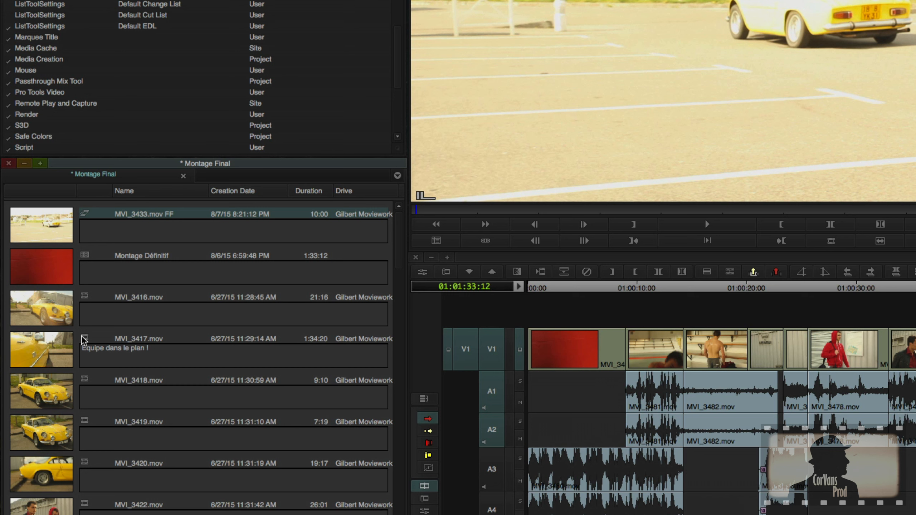
{"action": "left_click", "coordinate": [52, 311]}
{"action": "left_click", "coordinate": [60, 355]}
{"action": "left_click", "coordinate": [55, 378]}
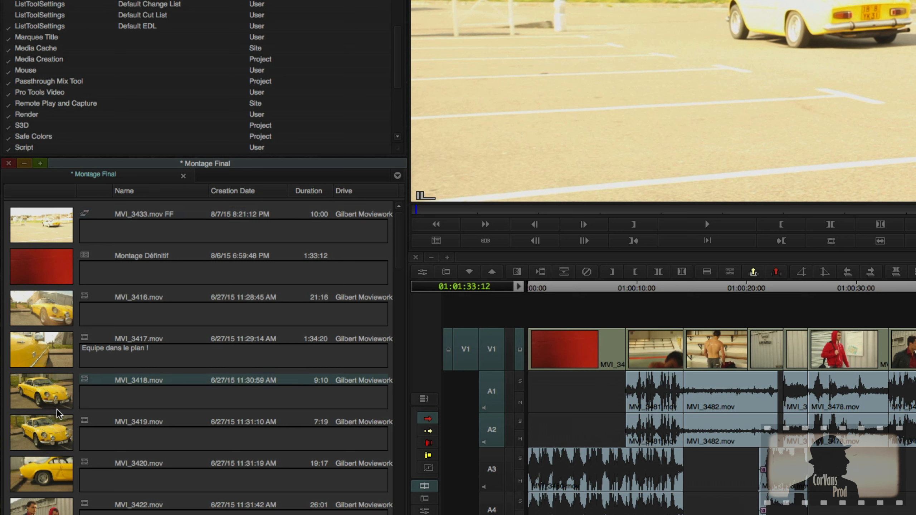
{"action": "left_click", "coordinate": [53, 426]}
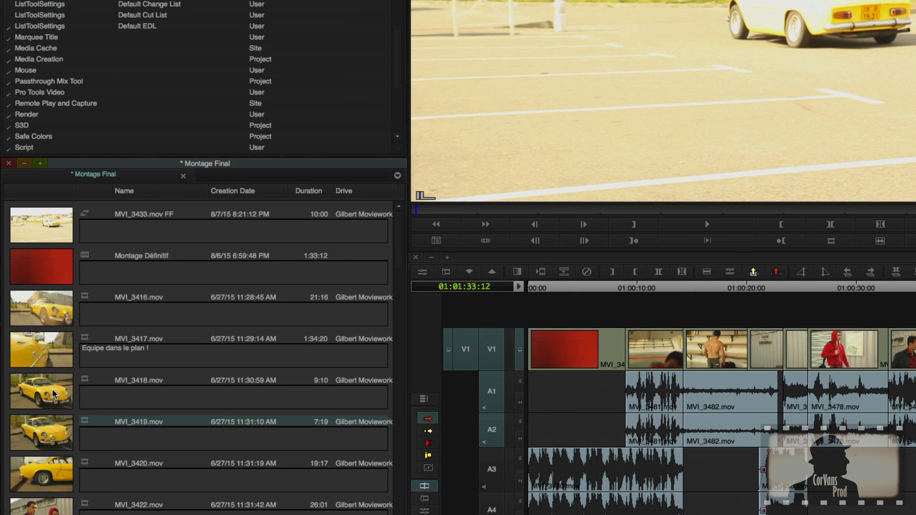
{"action": "left_click", "coordinate": [56, 313]}
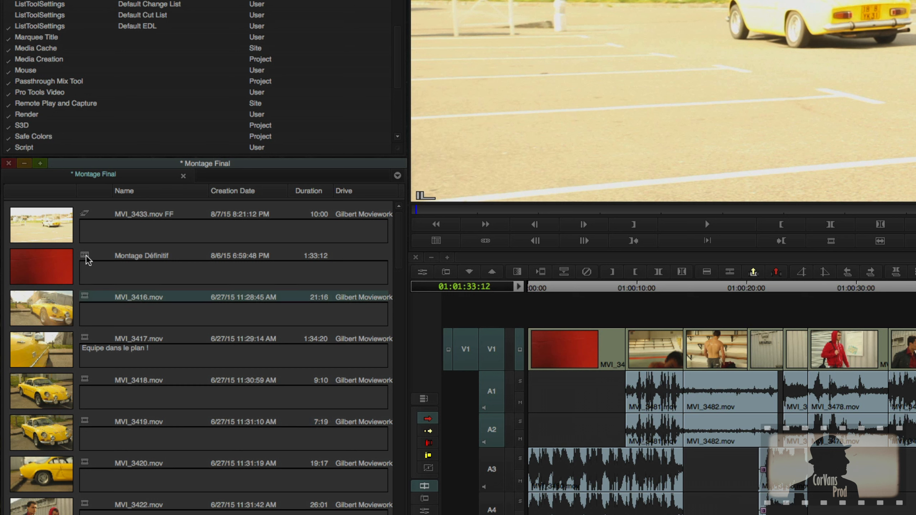
{"action": "left_click", "coordinate": [60, 275]}
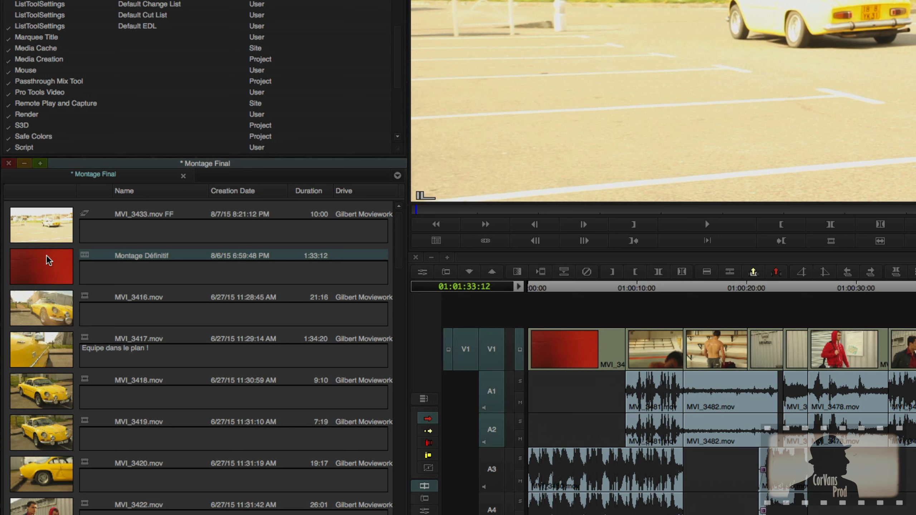
{"action": "double_click", "coordinate": [51, 265]}
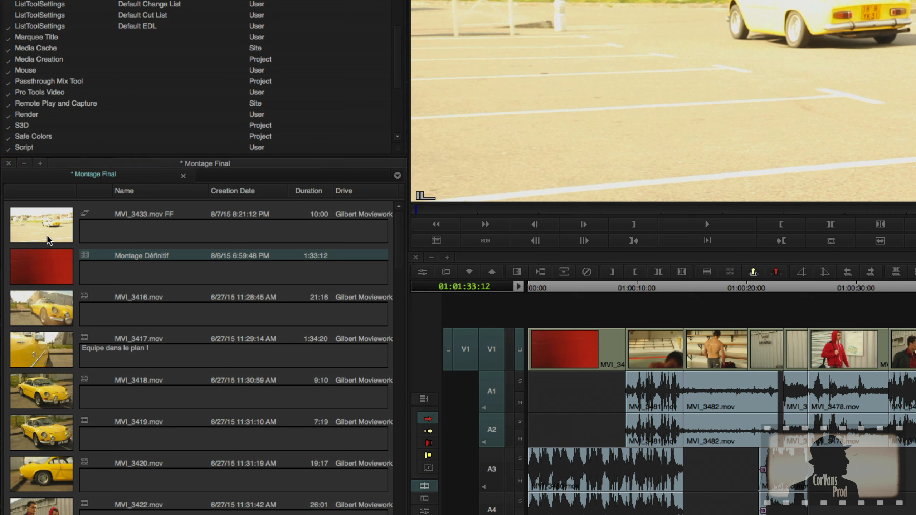
Splice a marked section about 2:21 long of the freeze frame MVI_3433.mov FF in at the sequence's end.
{"action": "left_click", "coordinate": [54, 227]}
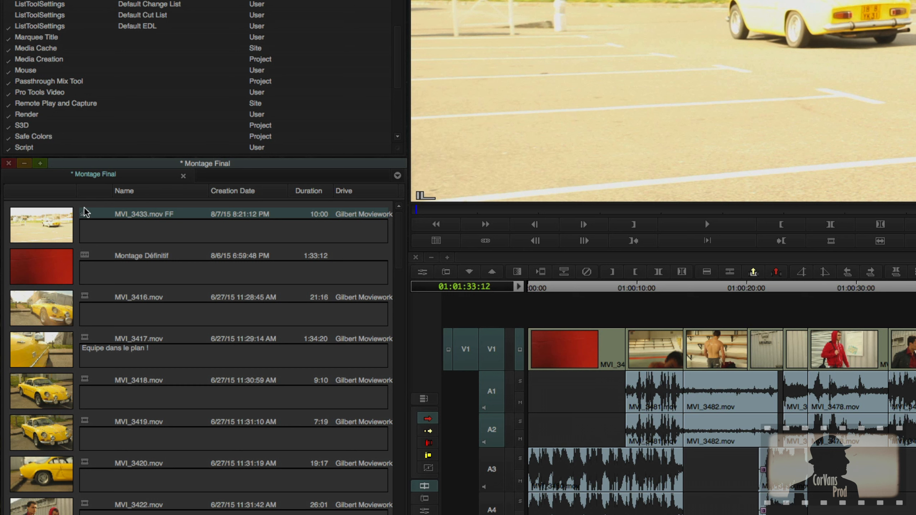
{"action": "double_click", "coordinate": [39, 225]}
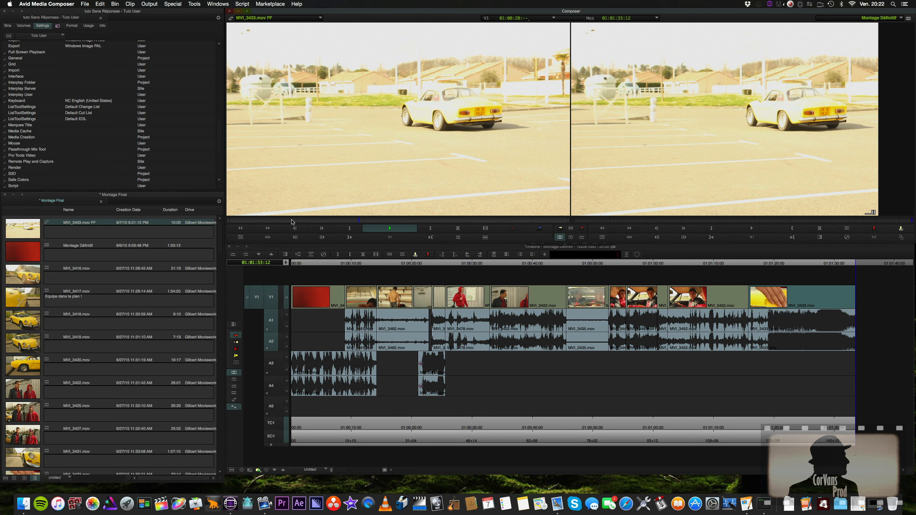
{"action": "key", "text": "k"}
{"action": "key", "text": "l"}
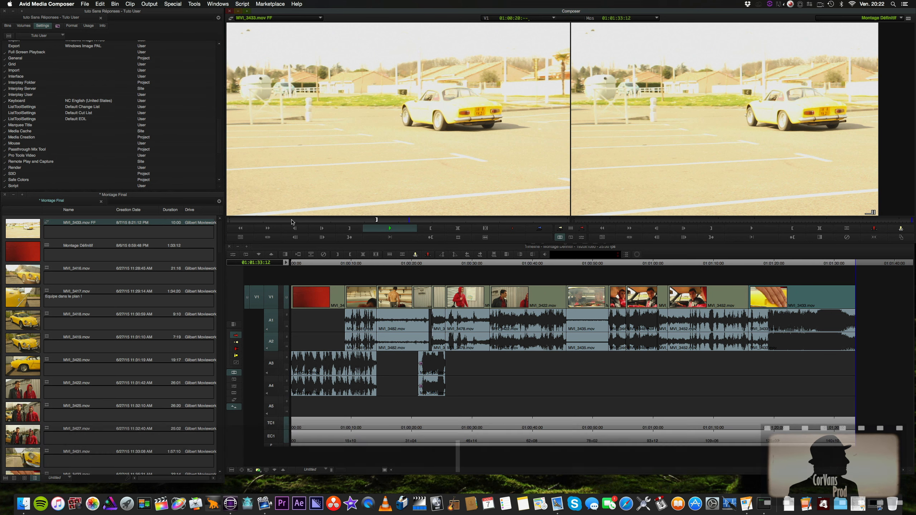
{"action": "key", "text": "k"}
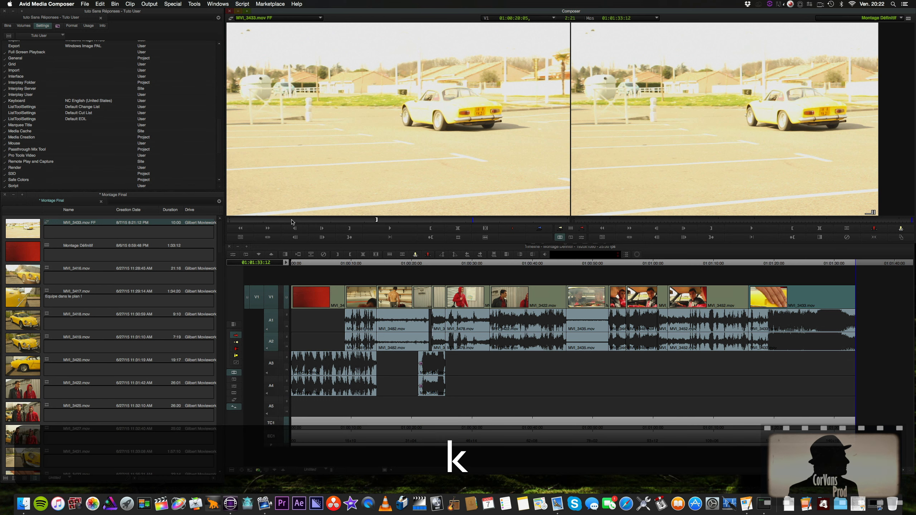
{"action": "key", "text": "e"}
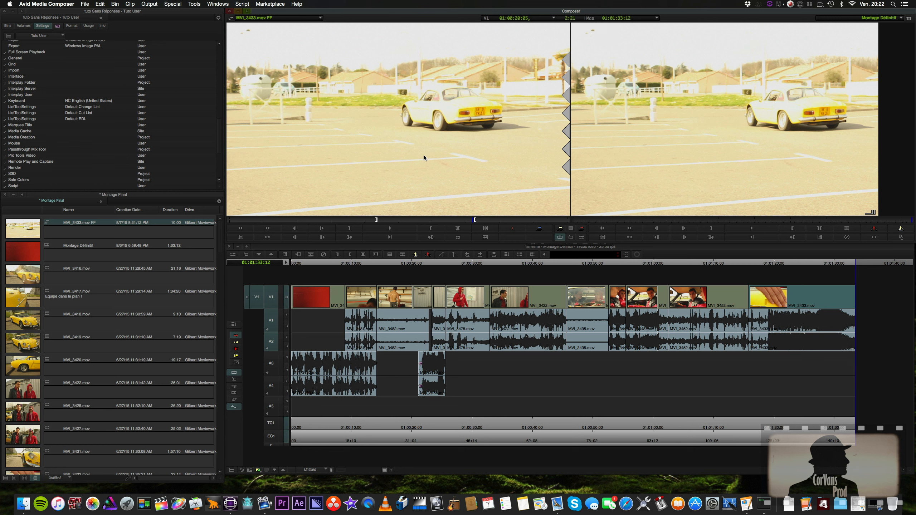
{"action": "key", "text": "v"}
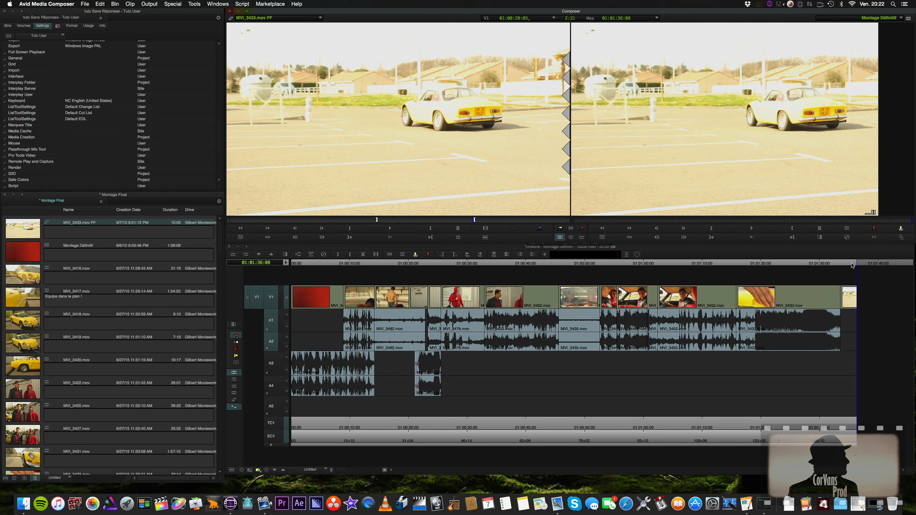
Play the cut into the freeze frame, and remove the spliced freeze frame from the sequence's end.
{"action": "left_click_drag", "start_coordinate": [851, 266], "coordinate": [836, 267]}
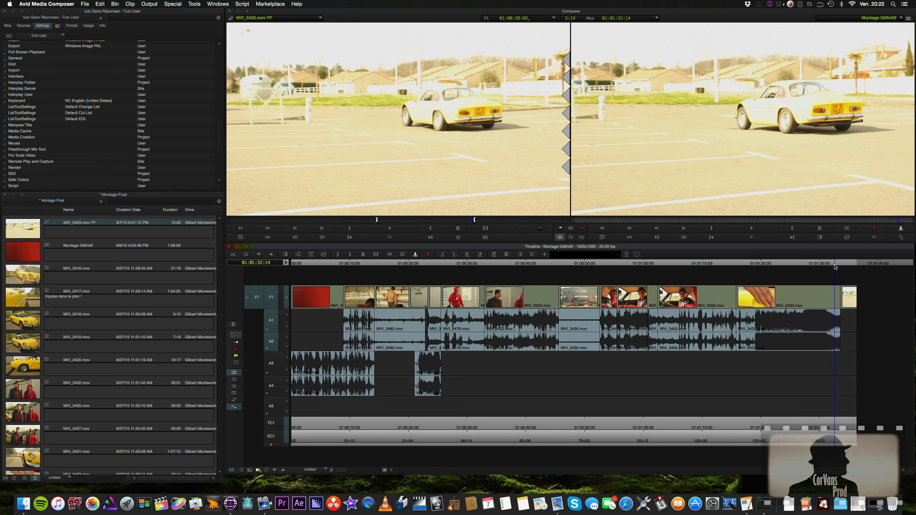
{"action": "key", "text": "space"}
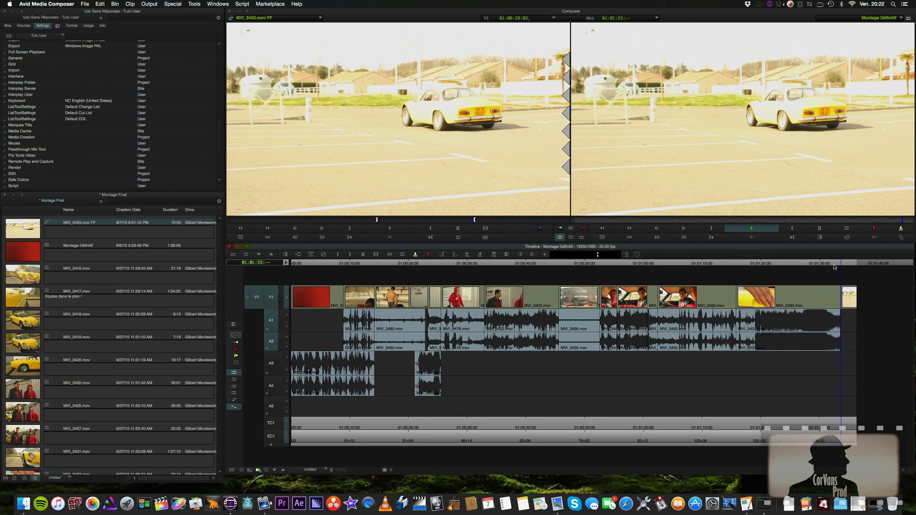
{"action": "key", "text": "k"}
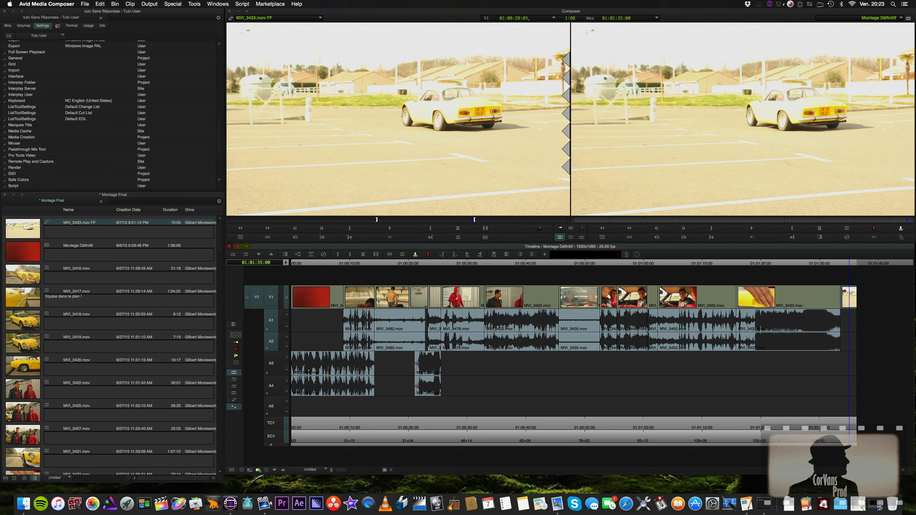
{"action": "key", "text": "BackSpace"}
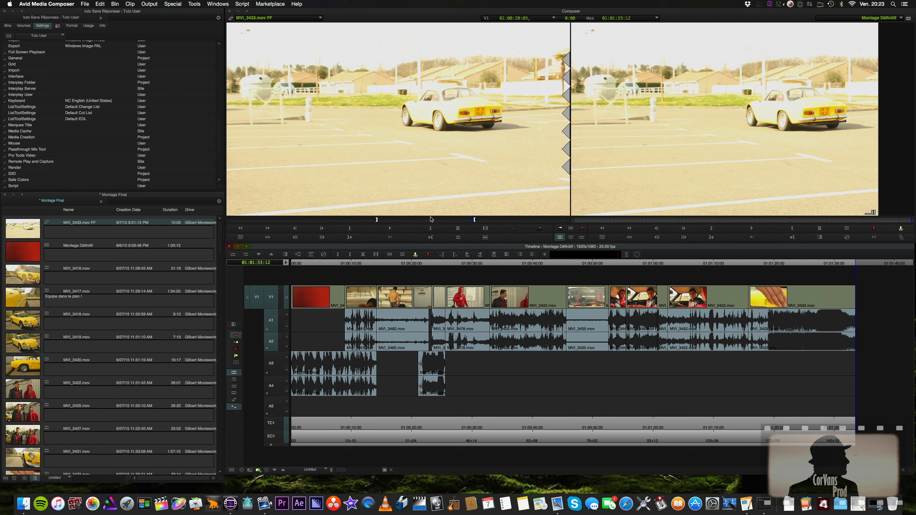
Load MVI_3418.mov into the source monitor and mark a moving section of the yellow car about 3:16 long.
{"action": "double_click", "coordinate": [32, 319]}
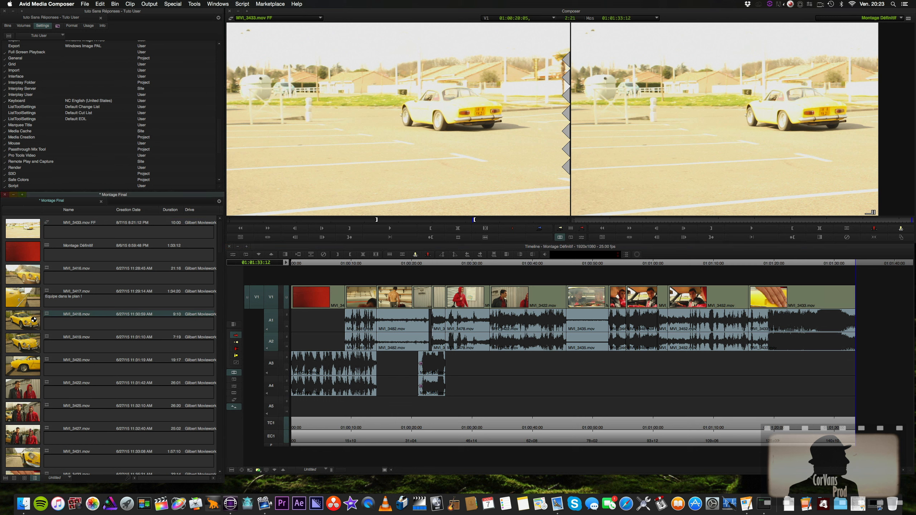
{"action": "left_click_drag", "start_coordinate": [309, 220], "coordinate": [364, 226]}
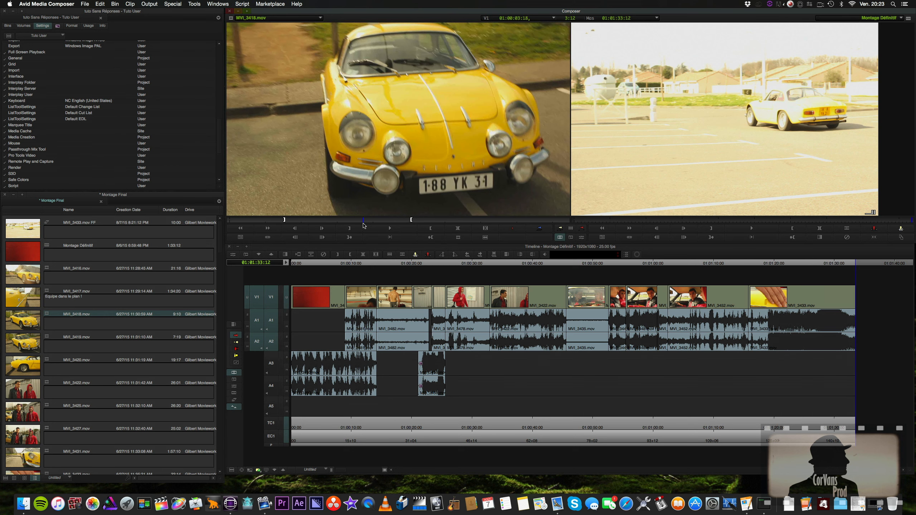
{"action": "key", "text": "i"}
{"action": "key", "text": "space"}
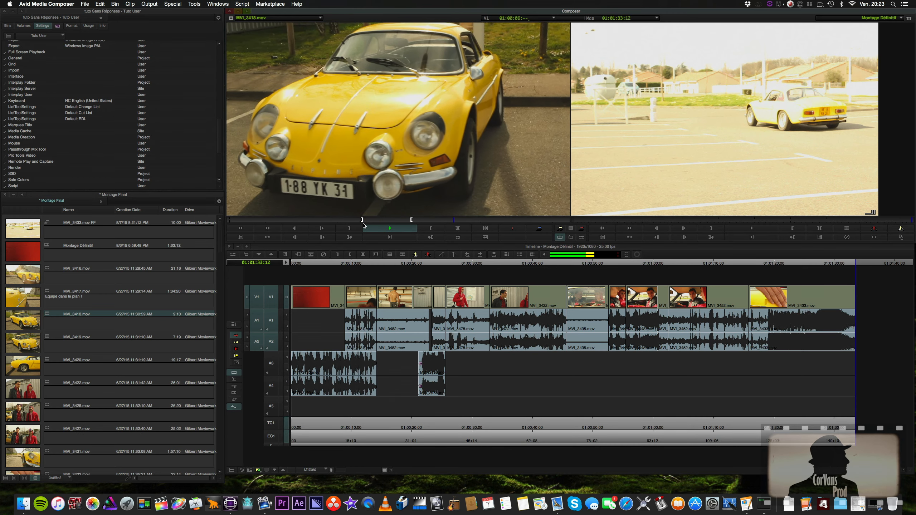
{"action": "key", "text": "k"}
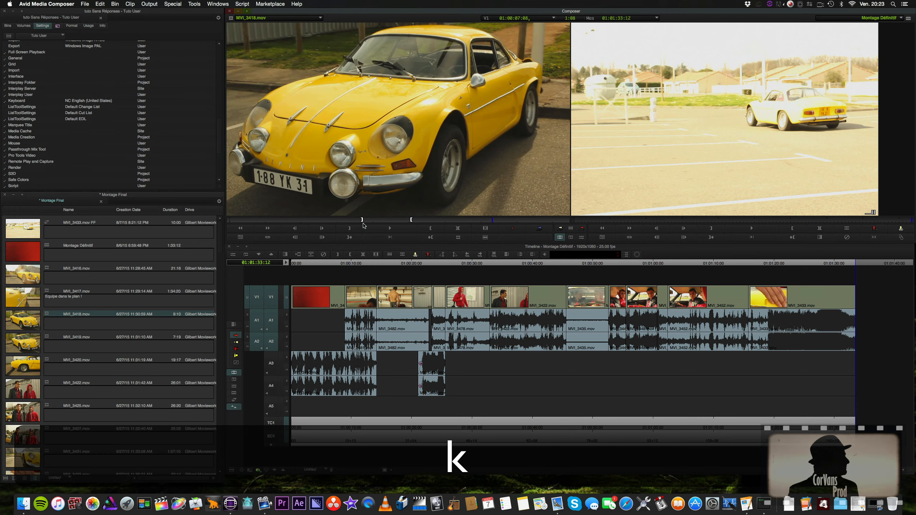
{"action": "key", "text": "o"}
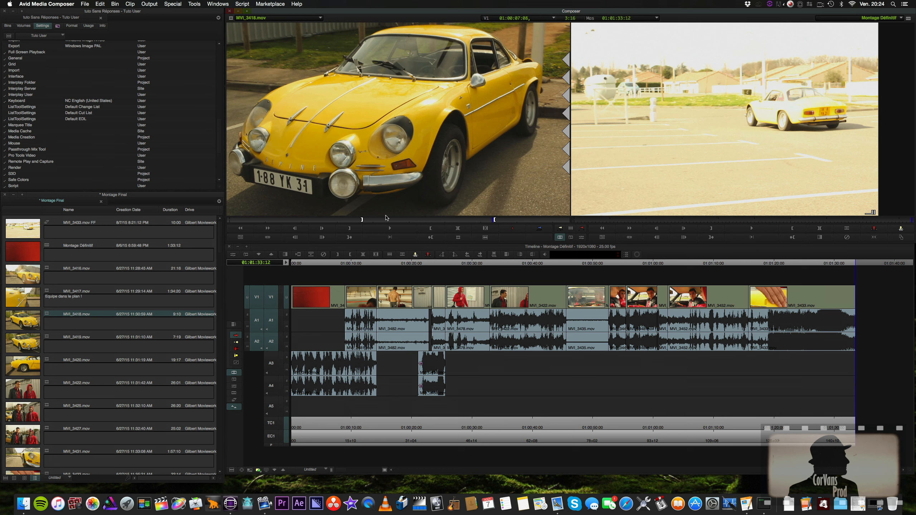
Start a motion effect on the marked MVI_3418.mov section at 50 % speed, with Fit To Fill and Strobe Motion off.
{"action": "left_click", "coordinate": [571, 228]}
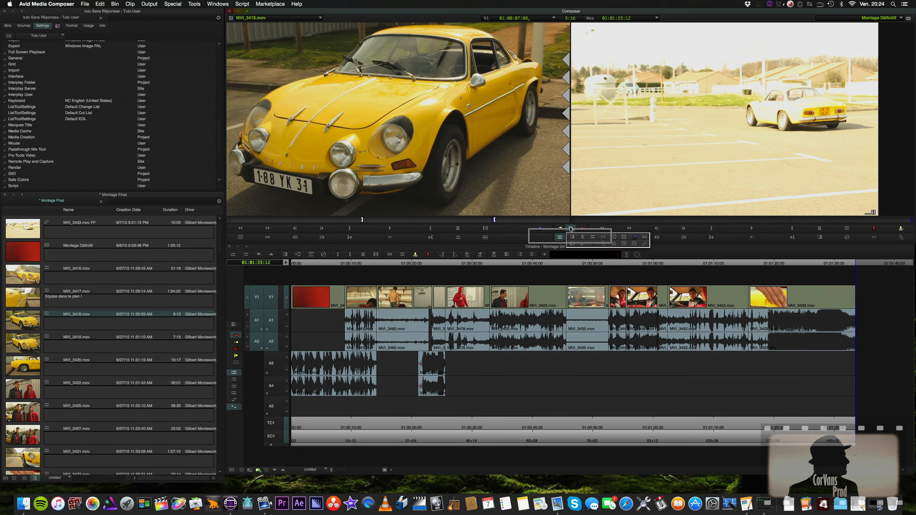
{"action": "left_click_drag", "start_coordinate": [557, 220], "coordinate": [555, 242]}
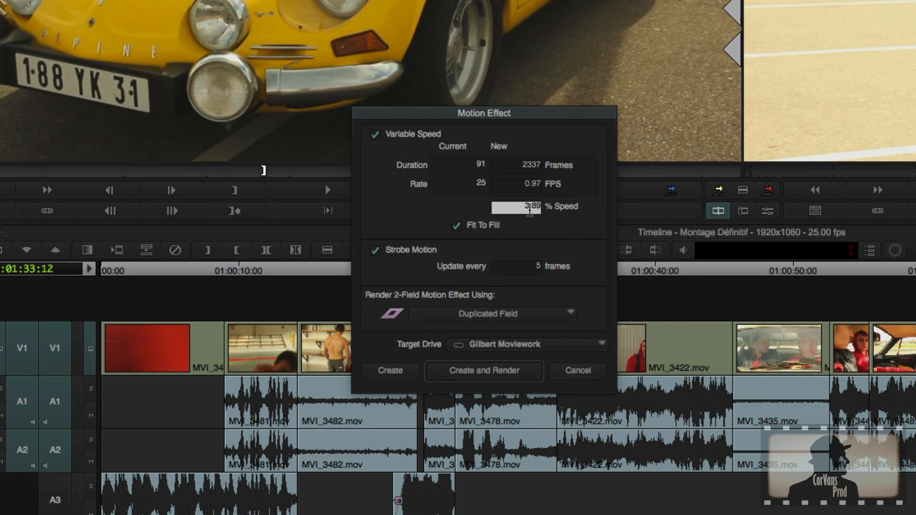
{"action": "type", "text": "50"}
{"action": "left_click", "coordinate": [397, 249]}
{"action": "left_click", "coordinate": [397, 249]}
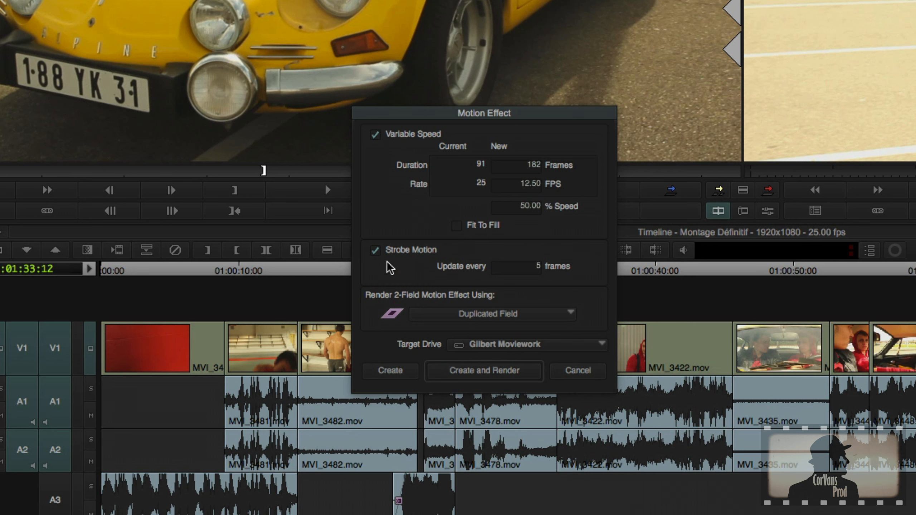
{"action": "left_click", "coordinate": [401, 253]}
{"action": "left_click", "coordinate": [407, 253]}
{"action": "left_click", "coordinate": [425, 252]}
Try Interpolated Field rendering, set it back to Duplicated Field, and create the motion effect on Gilbert Moviework without rendering.
{"action": "left_click", "coordinate": [514, 314]}
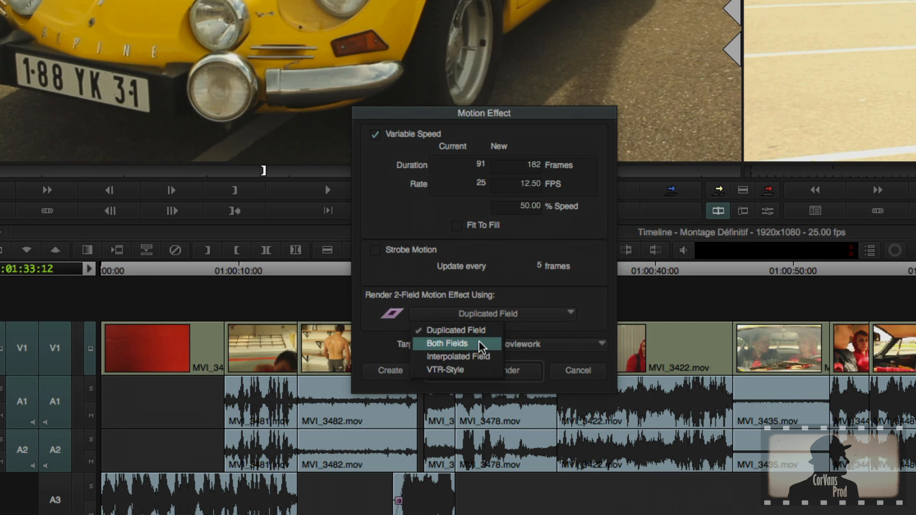
{"action": "left_click", "coordinate": [482, 356]}
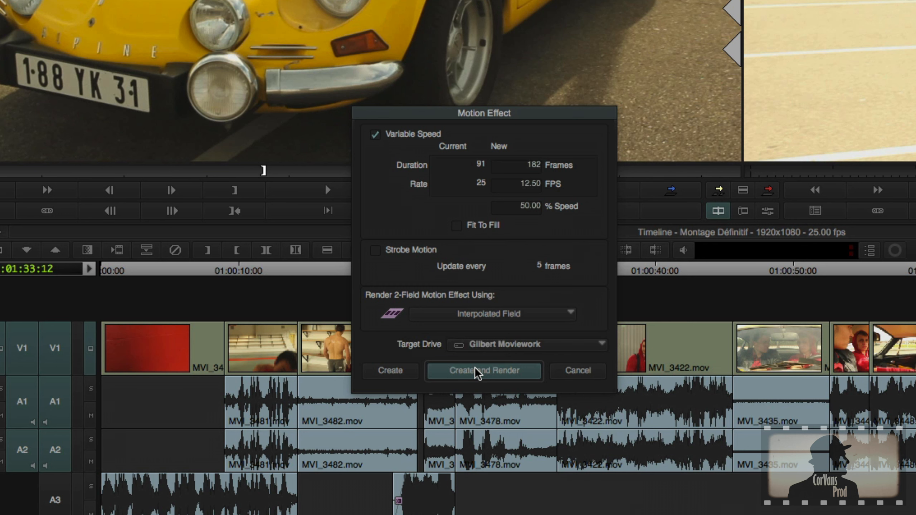
{"action": "left_click", "coordinate": [540, 316]}
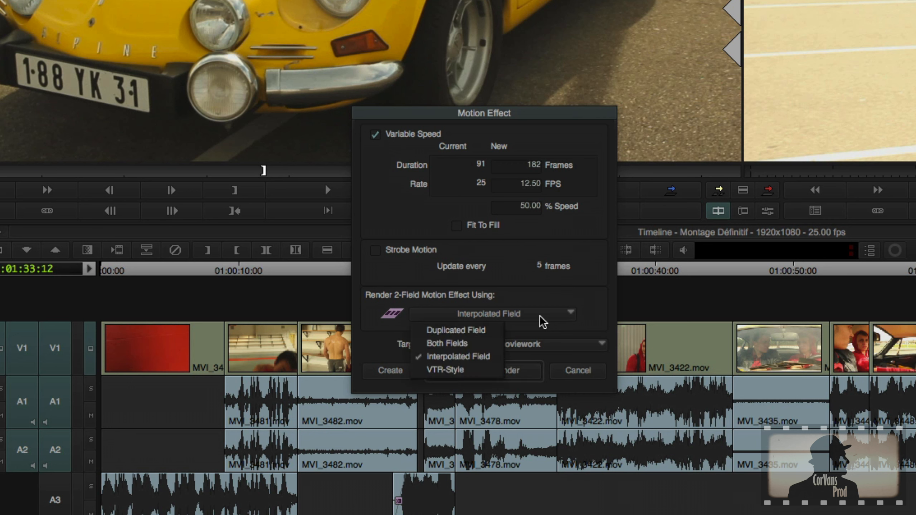
{"action": "left_click", "coordinate": [481, 331]}
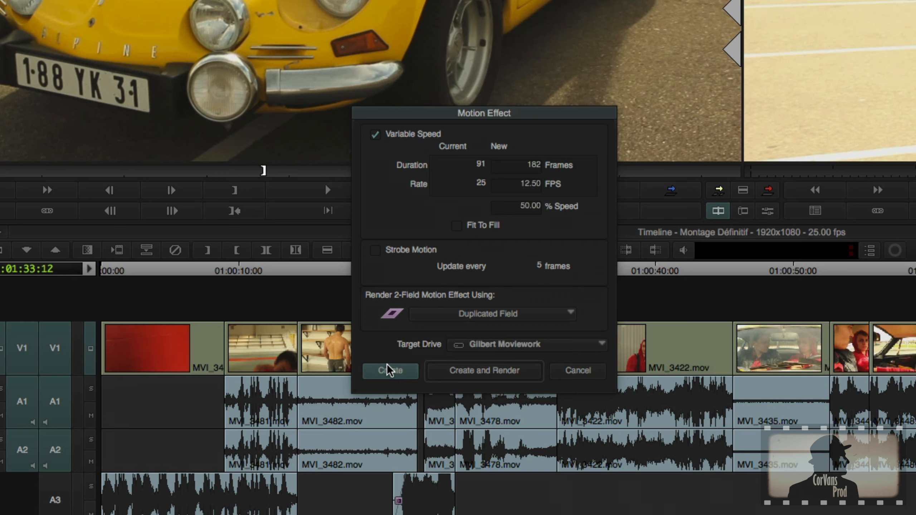
{"action": "left_click", "coordinate": [406, 373]}
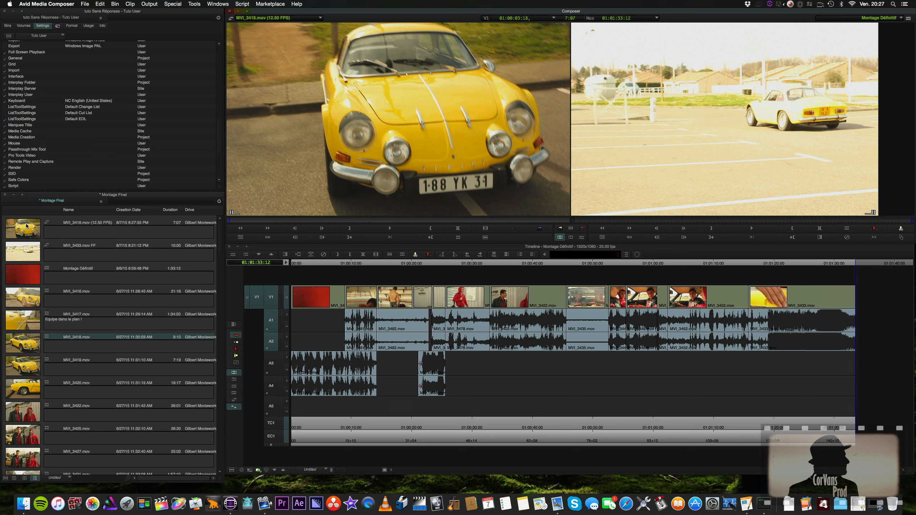
Load the new slow-motion clip MVI_3418.mov (12.50 FPS) into the source monitor and play it.
{"action": "left_click", "coordinate": [27, 226]}
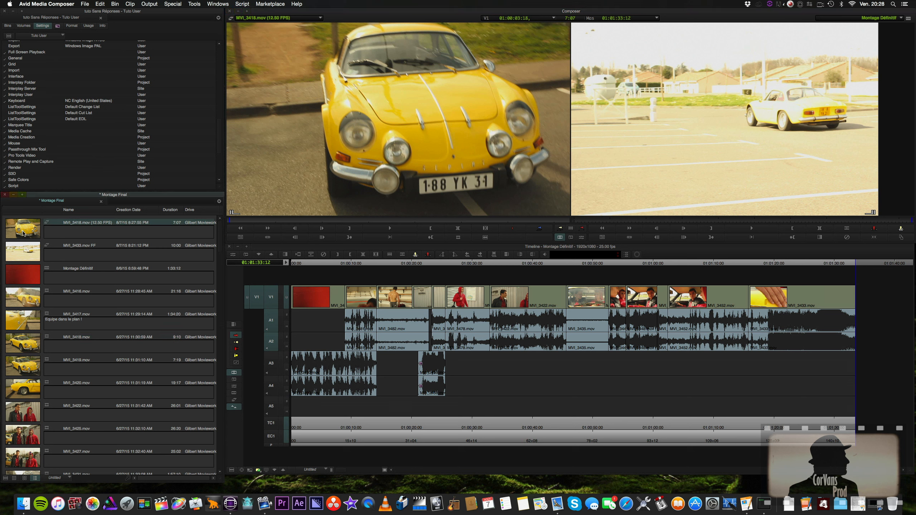
{"action": "double_click", "coordinate": [24, 233]}
{"action": "key", "text": "space"}
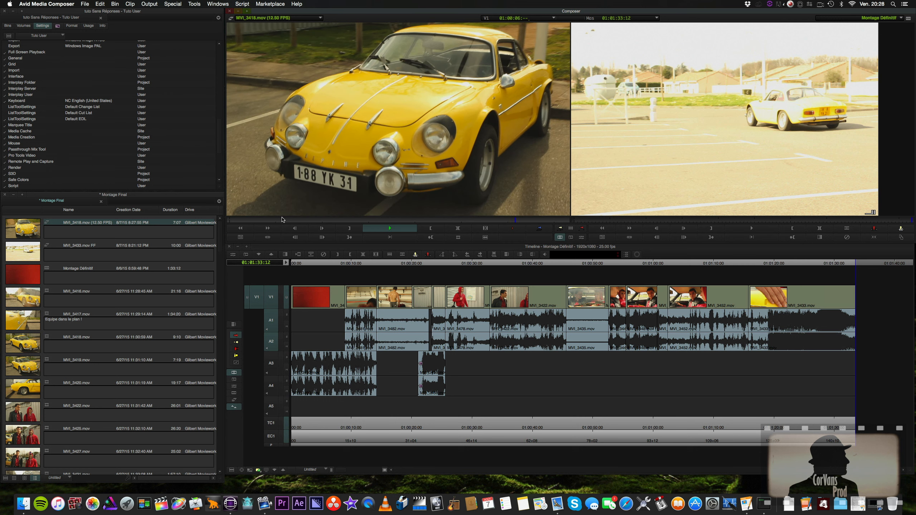
{"action": "key", "text": "k"}
Mark a section about 3:13 long of the slow-motion clip, splice it in at the sequence's end and play the cut.
{"action": "left_click", "coordinate": [305, 220]}
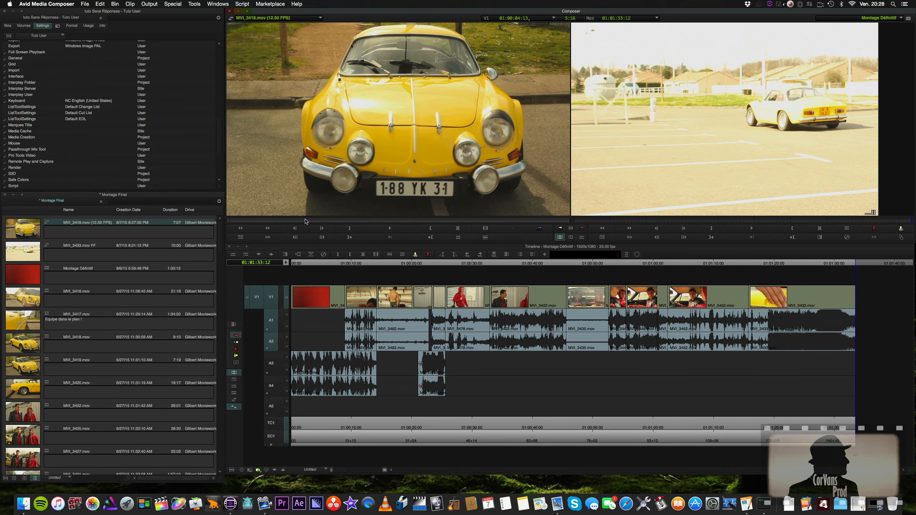
{"action": "key", "text": "l"}
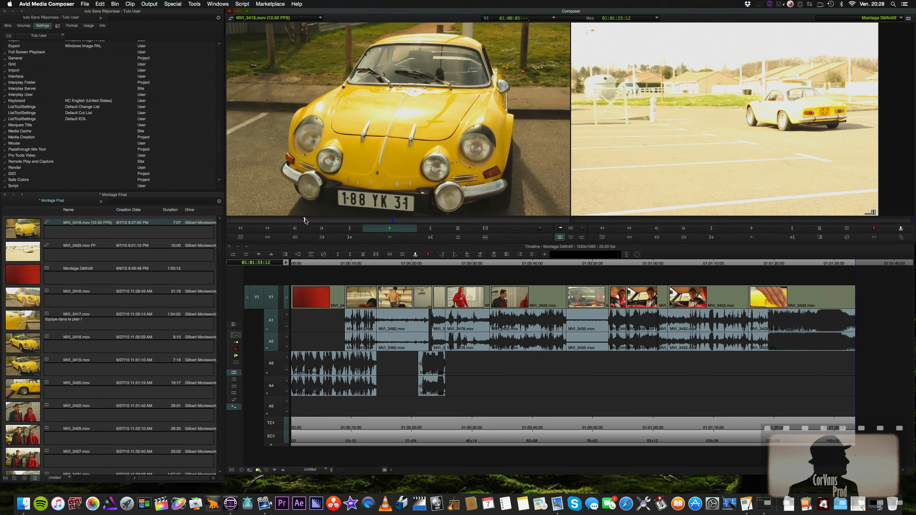
{"action": "key", "text": "k"}
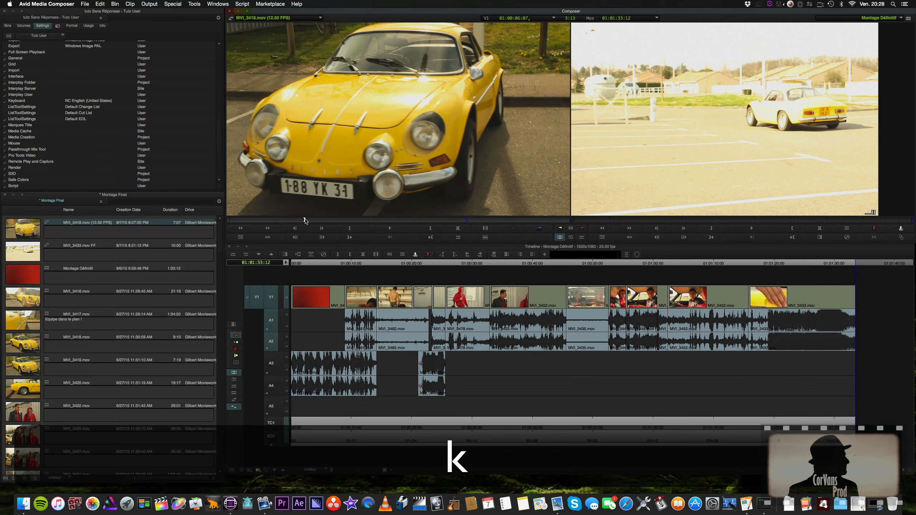
{"action": "key", "text": "v"}
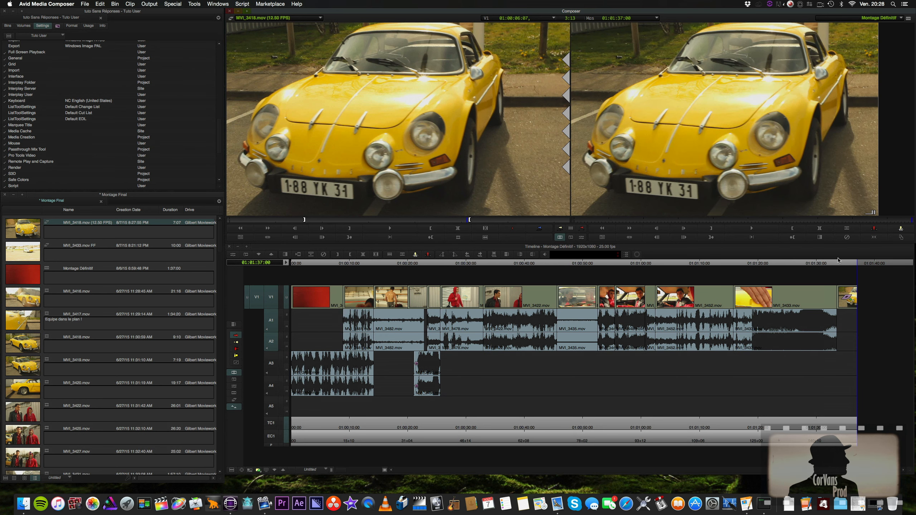
{"action": "left_click", "coordinate": [837, 266]}
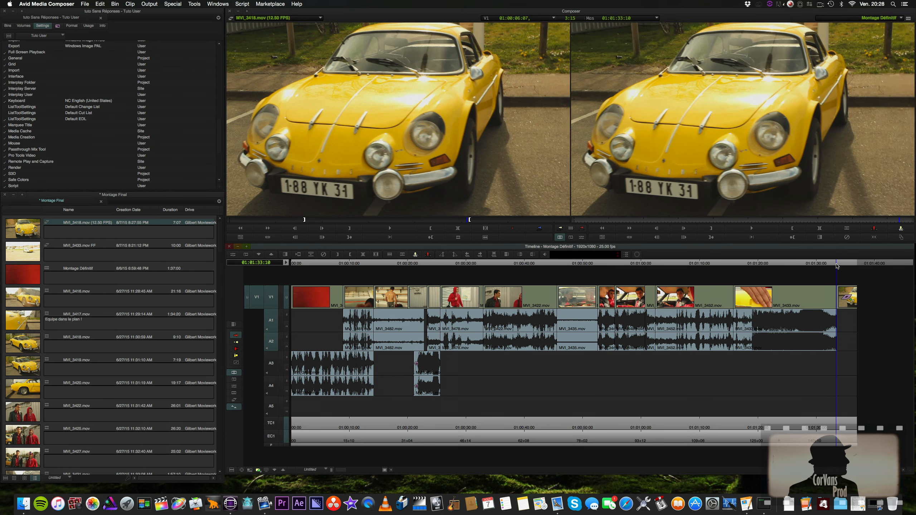
{"action": "key", "text": "l"}
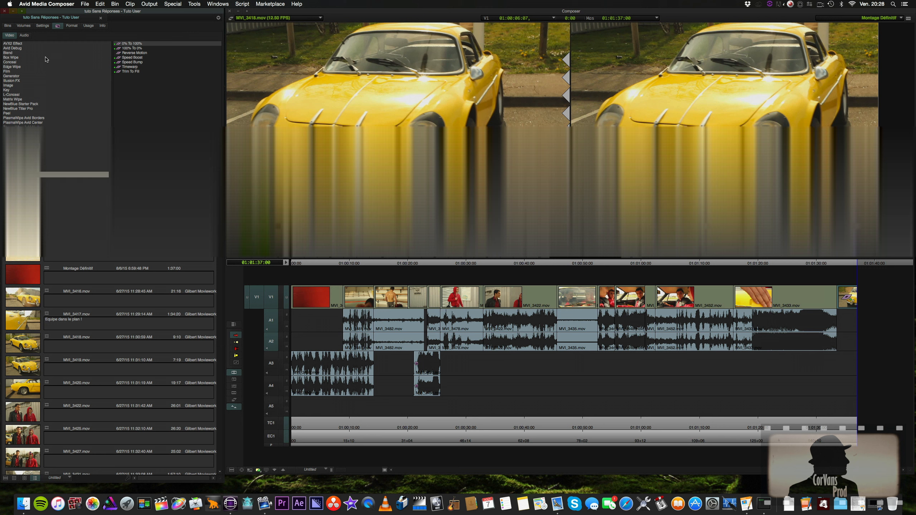
Match frame from a frame of the slow-motion clip near its out point back to the original MVI_3418.mov.
{"action": "left_click", "coordinate": [46, 57]}
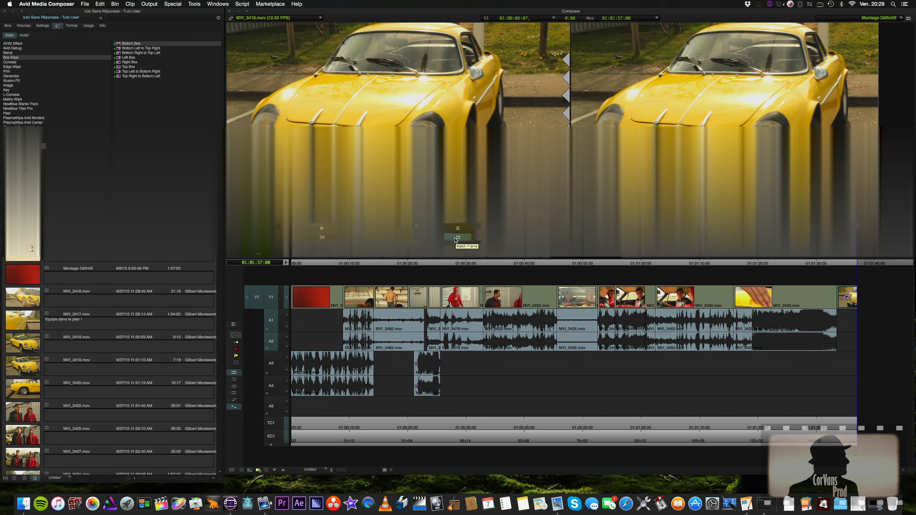
{"action": "mouse_move", "coordinate": [449, 221]}
{"action": "left_mouse_down"}
{"action": "mouse_move", "coordinate": [434, 220]}
{"action": "mouse_move", "coordinate": [452, 222]}
{"action": "left_mouse_up"}
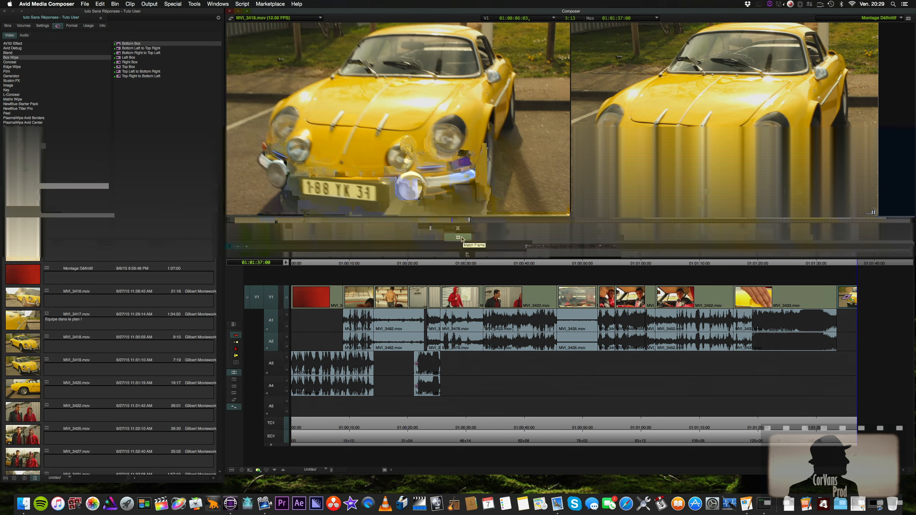
{"action": "left_click", "coordinate": [461, 238]}
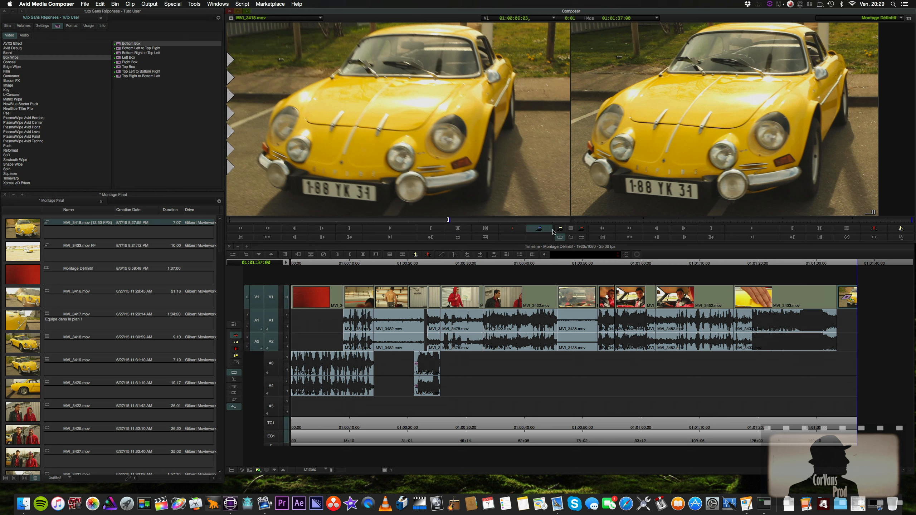
Try motion effect speeds of 200 % and 100 % on MVI_3418.mov, and cancel the effect.
{"action": "left_click", "coordinate": [570, 228]}
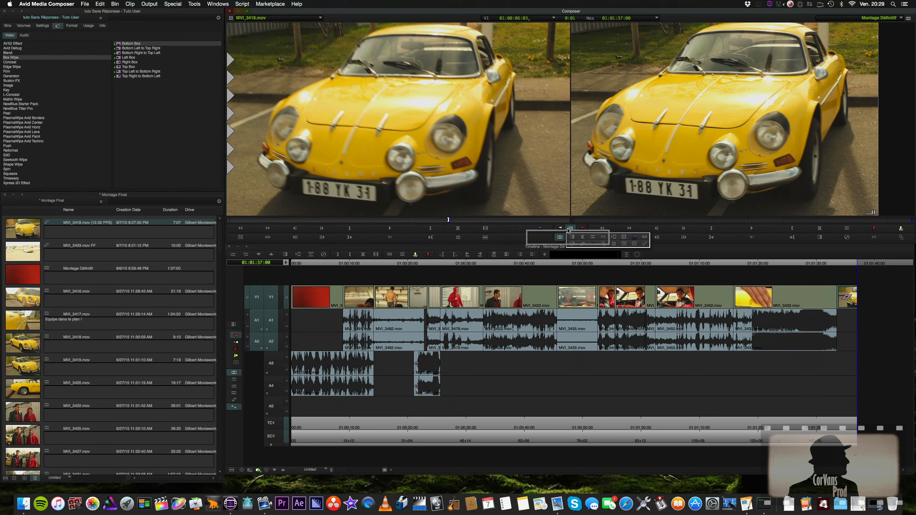
{"action": "left_click", "coordinate": [581, 243]}
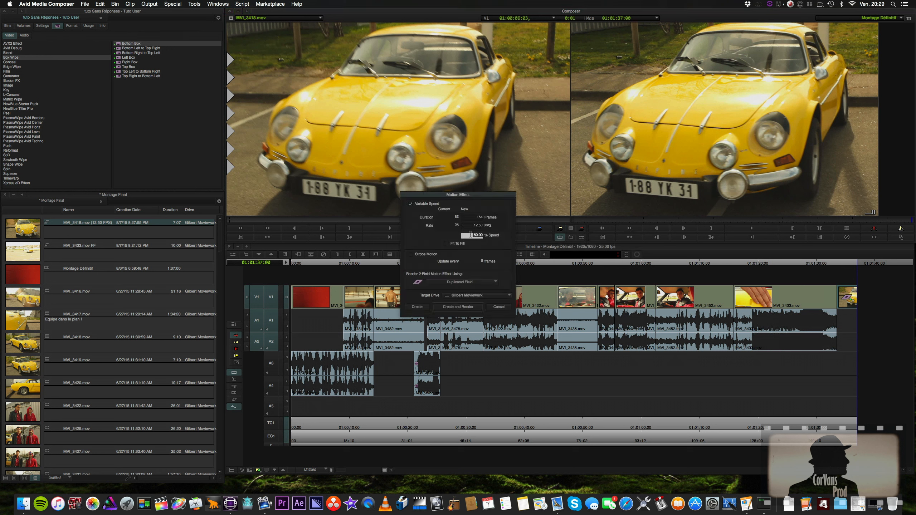
{"action": "left_click", "coordinate": [471, 235]}
{"action": "type", "text": "200"}
{"action": "type", "text": "100"}
{"action": "left_click", "coordinate": [497, 307]}
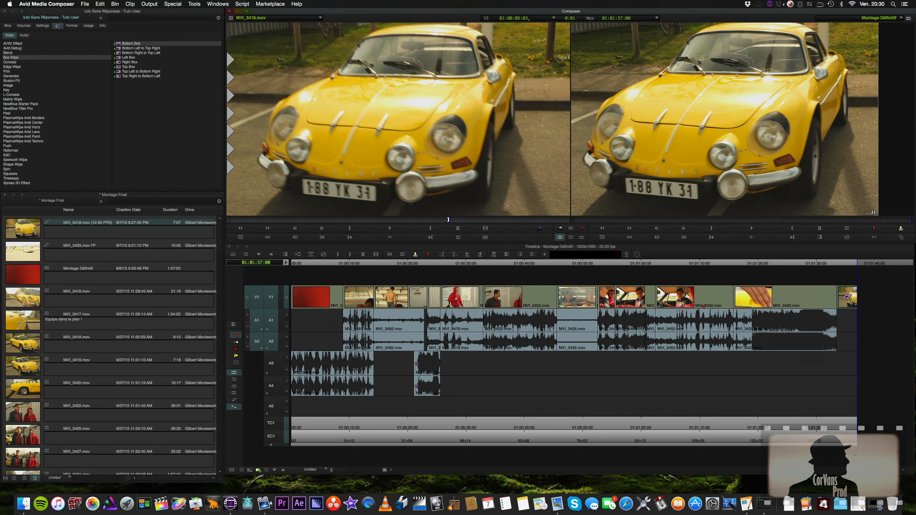
Lift the MVI_3433.mov clip preceding the sequence's last shot, leaving a gap on the video and audio tracks.
{"action": "left_click_drag", "start_coordinate": [769, 264], "coordinate": [732, 265]}
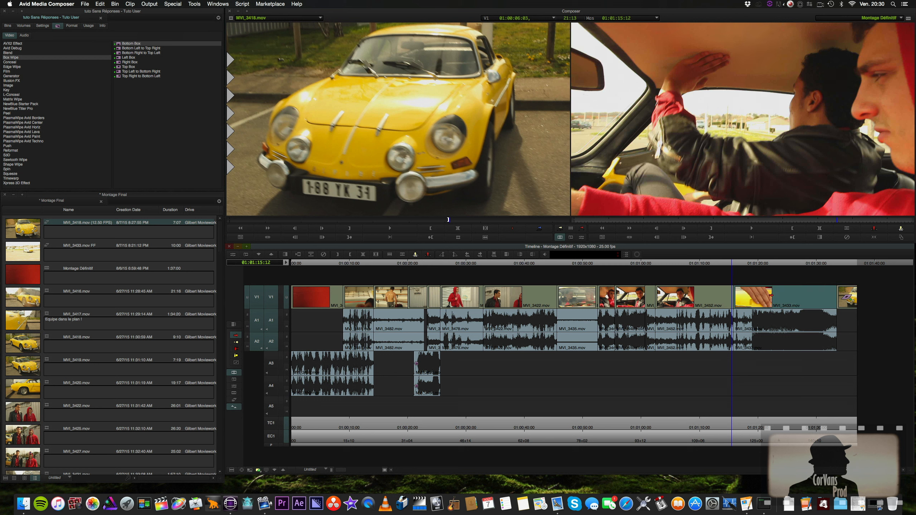
{"action": "key", "text": "super+z"}
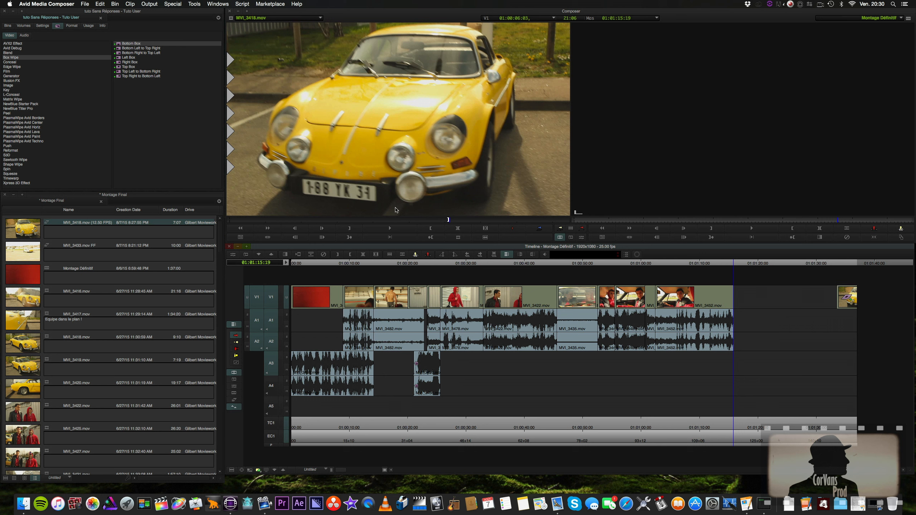
Mark a section about 1:12 long in MVI_3418.mov, try overwriting it at the gap's start, and undo the edit.
{"action": "left_click_drag", "start_coordinate": [399, 220], "coordinate": [453, 221]}
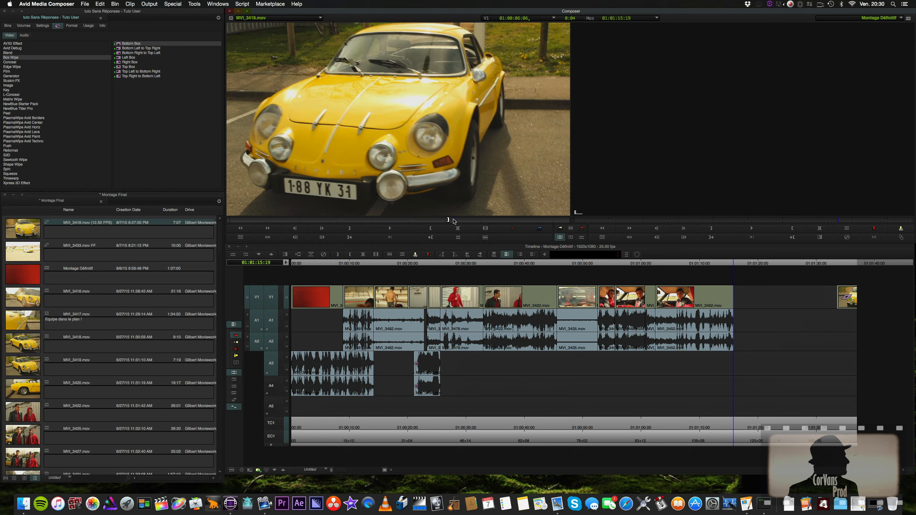
{"action": "key", "text": "l"}
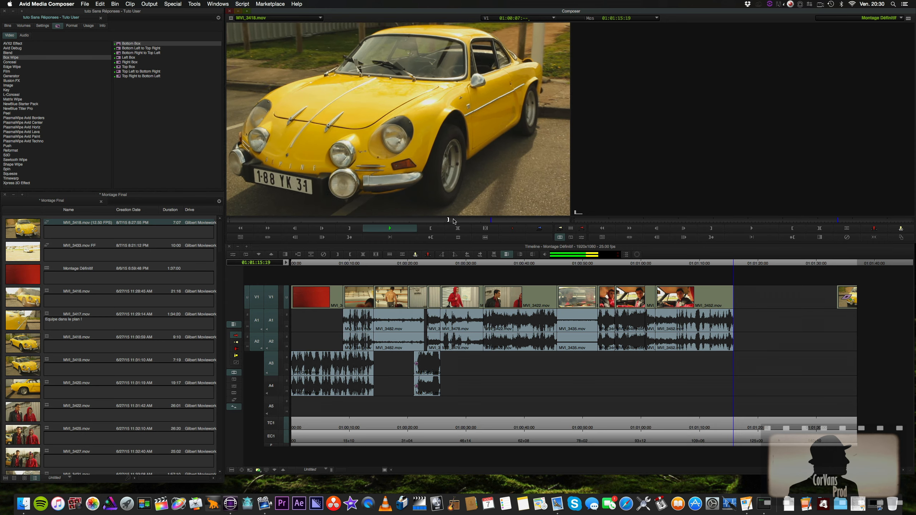
{"action": "key", "text": "k"}
{"action": "key", "text": "o"}
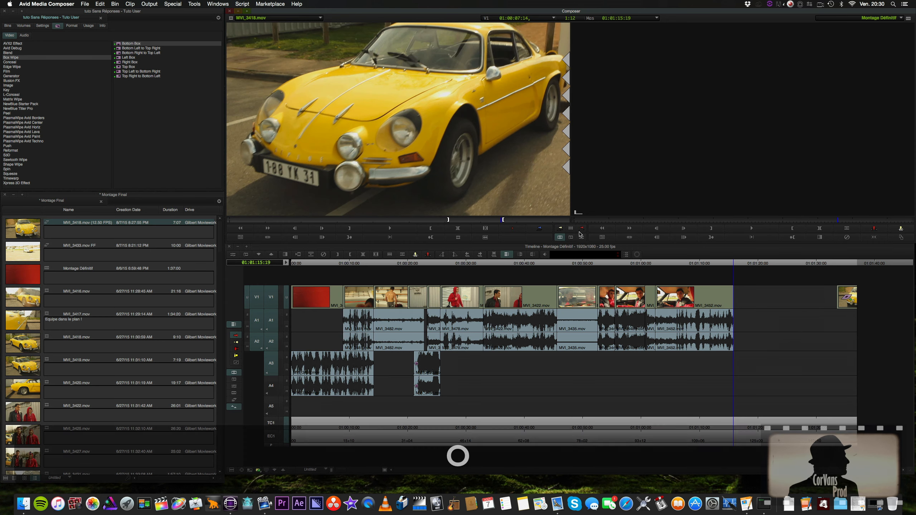
{"action": "left_click", "coordinate": [582, 229]}
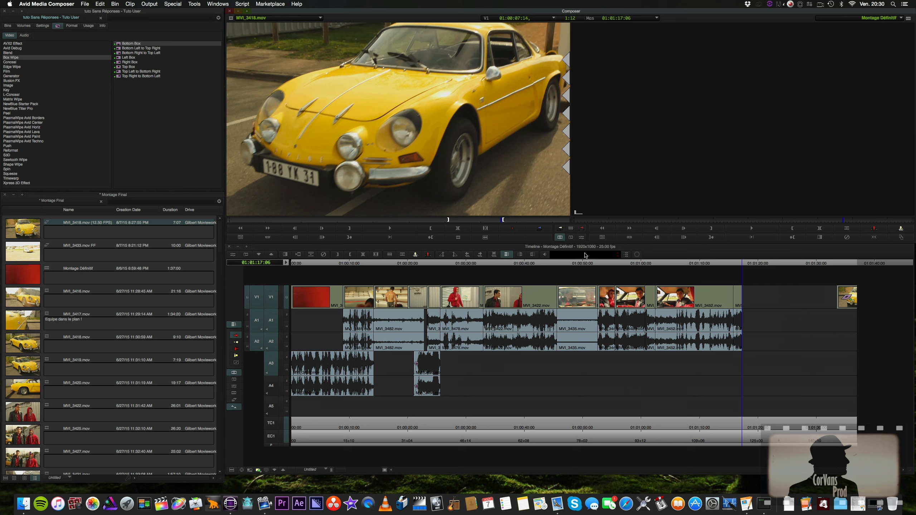
{"action": "key", "text": "super+z"}
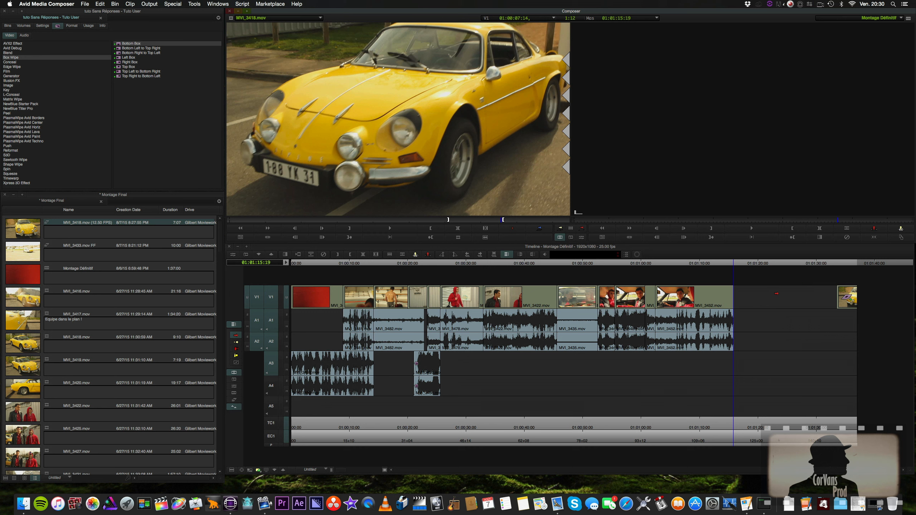
Detach the Tool Palette, and mark the empty gap in the sequence from 01:01:15:19 to 01:01:33:12.
{"action": "left_click", "coordinate": [474, 220]}
{"action": "mouse_move", "coordinate": [570, 228]}
{"action": "left_mouse_down"}
{"action": "mouse_move", "coordinate": [581, 244]}
{"action": "mouse_move", "coordinate": [571, 232]}
{"action": "left_mouse_up"}
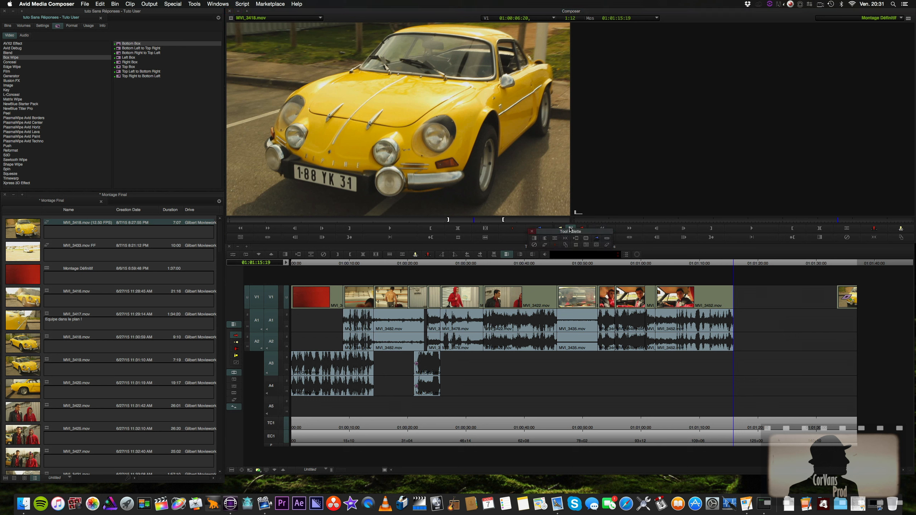
{"action": "left_click", "coordinate": [734, 264]}
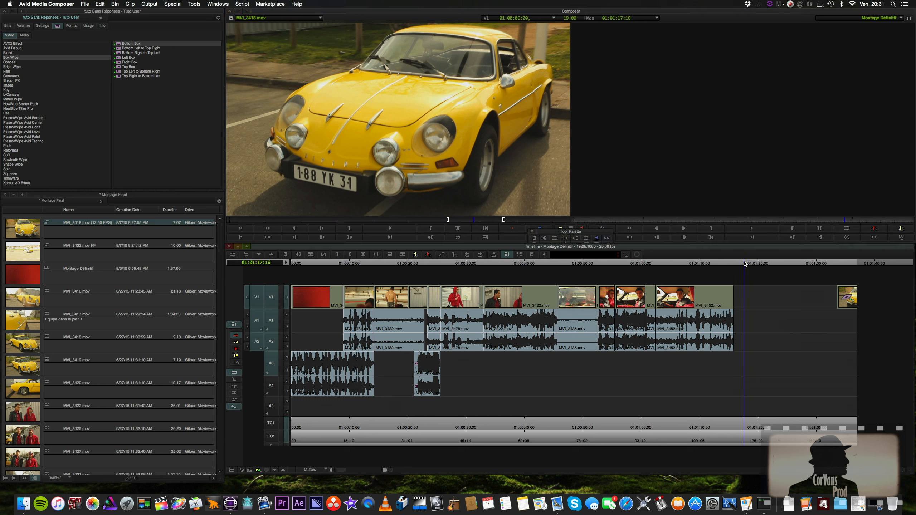
{"action": "key", "text": "super+i"}
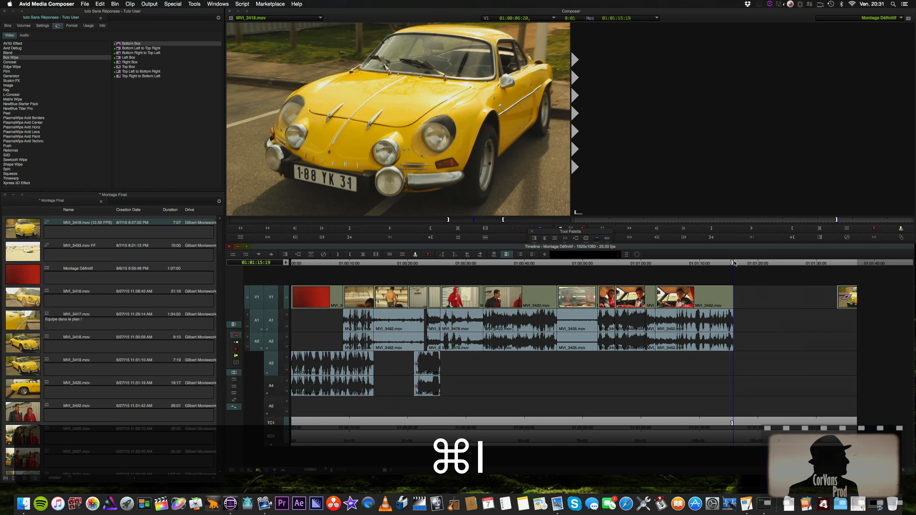
{"action": "left_click", "coordinate": [834, 263]}
{"action": "left_click_drag", "start_coordinate": [830, 263], "coordinate": [833, 263]}
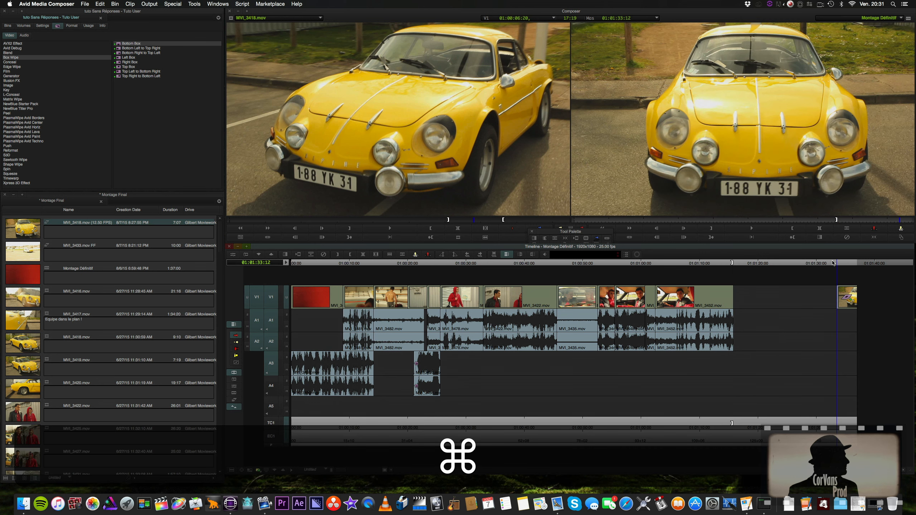
{"action": "key", "text": "super+o"}
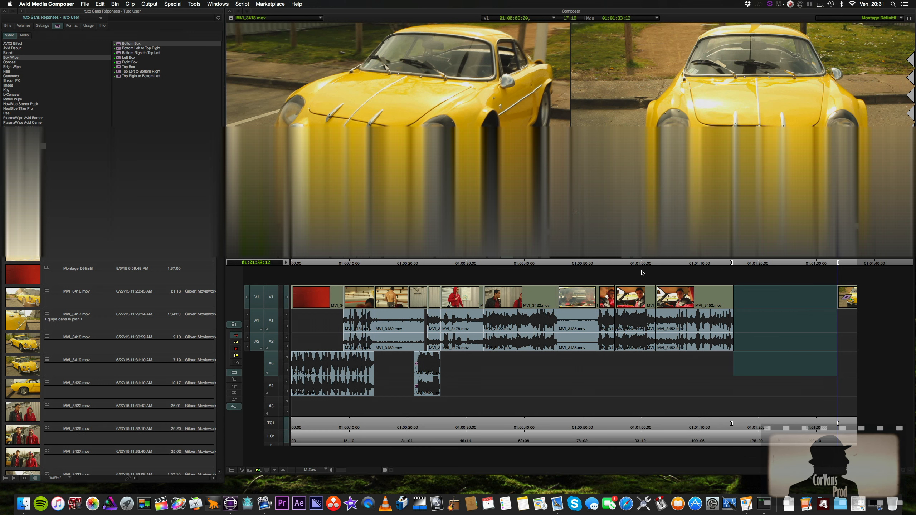
{"action": "mouse_move", "coordinate": [549, 233]}
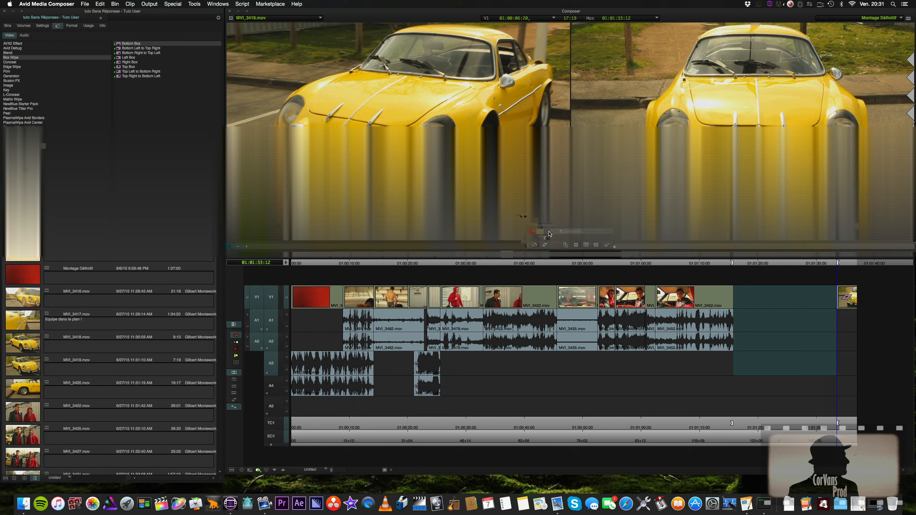
Create a Fit To Fill motion effect from the marked 1:12 section of MVI_3418.mov, stretched to the length of the marked gap.
{"action": "left_click", "coordinate": [494, 221]}
{"action": "left_click", "coordinate": [571, 228]}
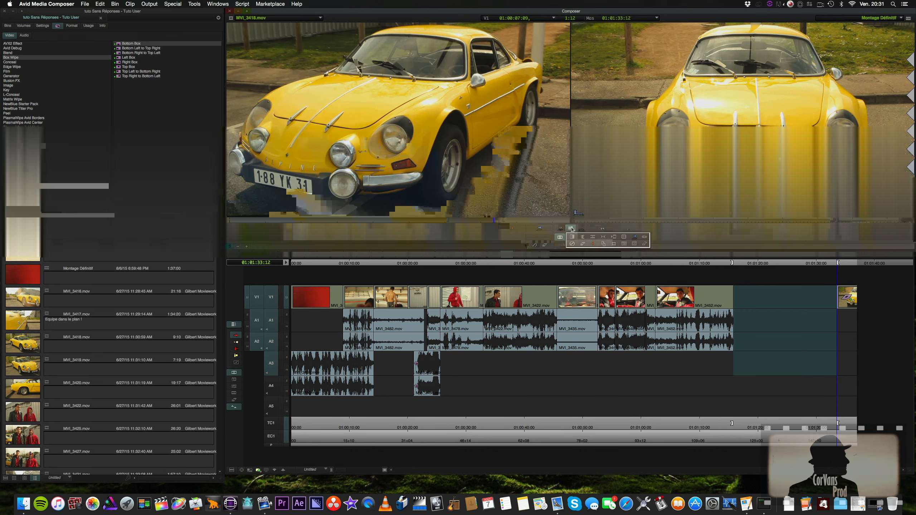
{"action": "left_click", "coordinate": [582, 244]}
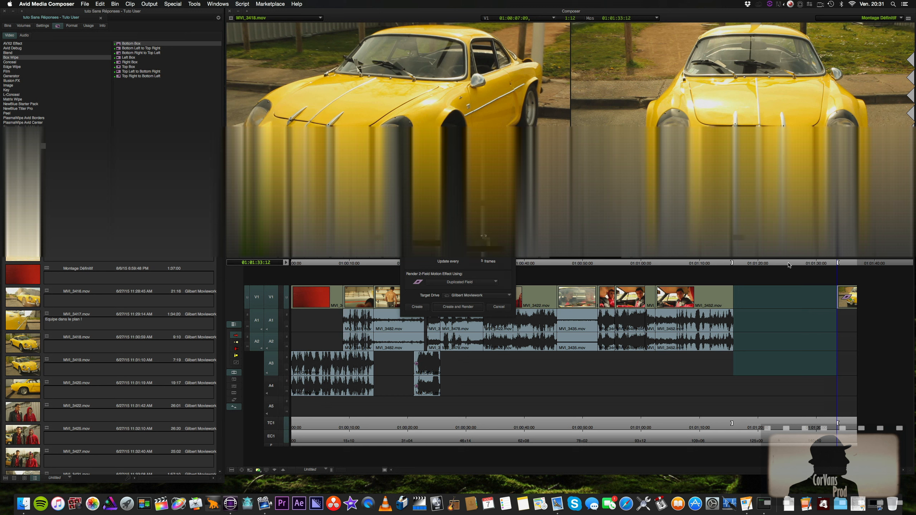
{"action": "left_click", "coordinate": [416, 307]}
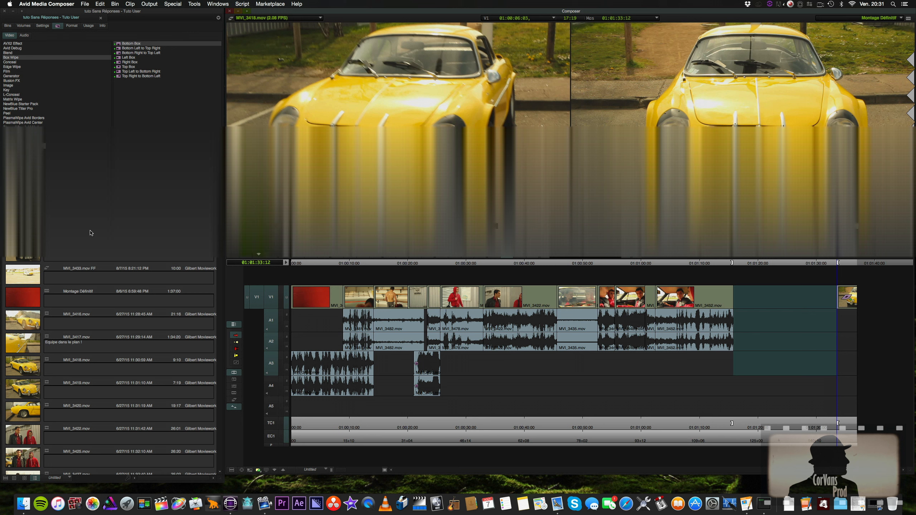
Overwrite the marked gap with the MVI_3418.mov (2.08 FPS) clip, and clear the sequence's marks.
{"action": "double_click", "coordinate": [26, 236]}
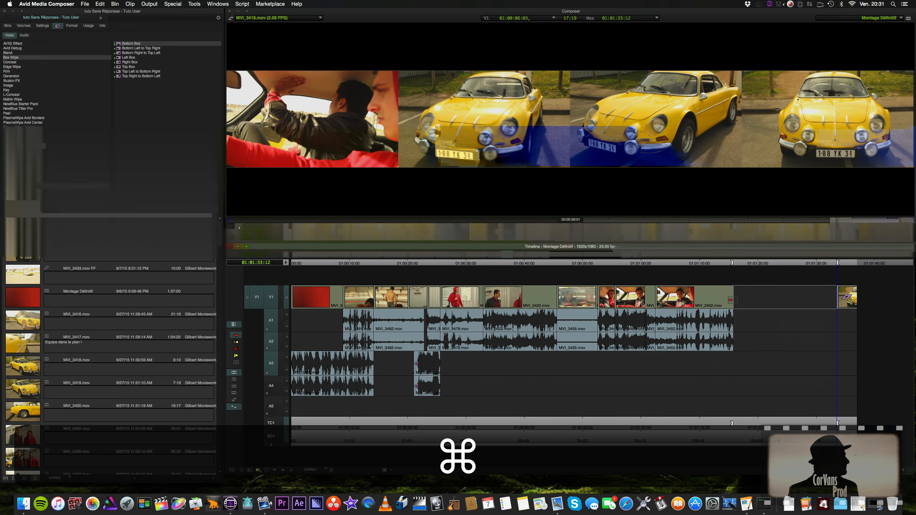
{"action": "left_click", "coordinate": [746, 304], "text": "super"}
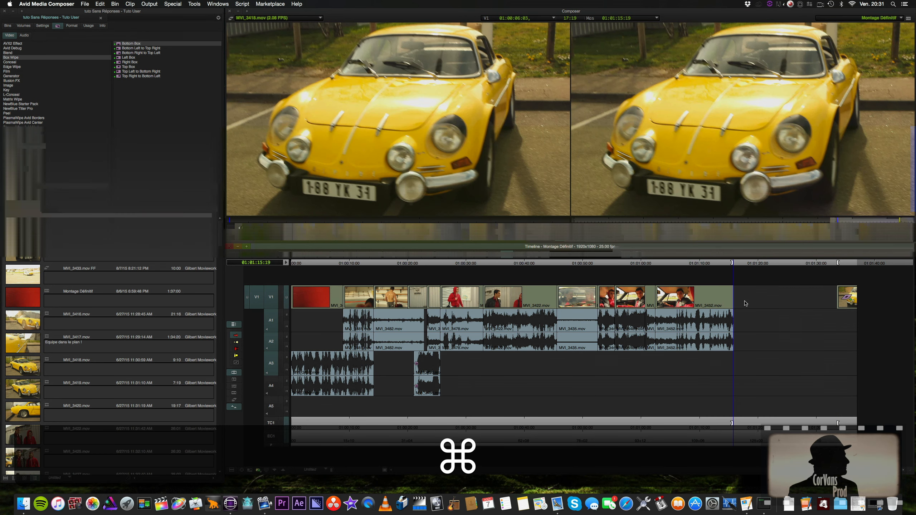
{"action": "key", "text": "b"}
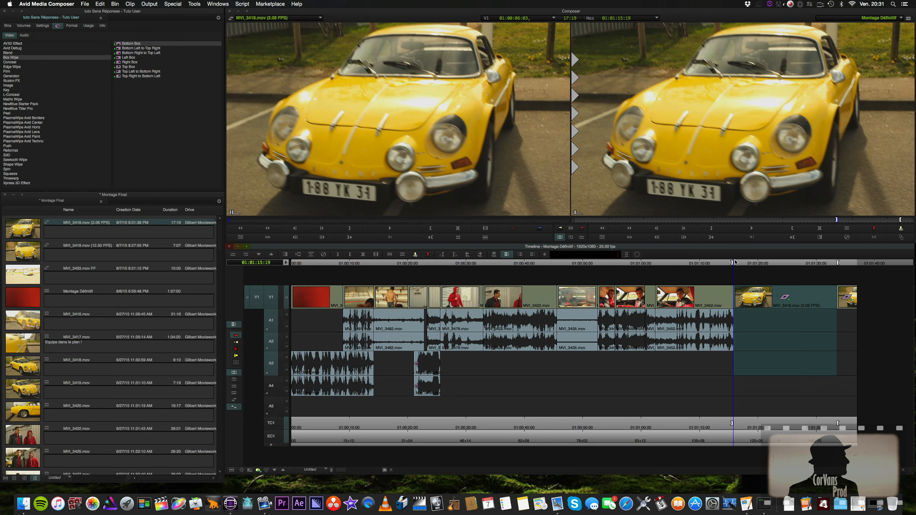
{"action": "key", "text": "g"}
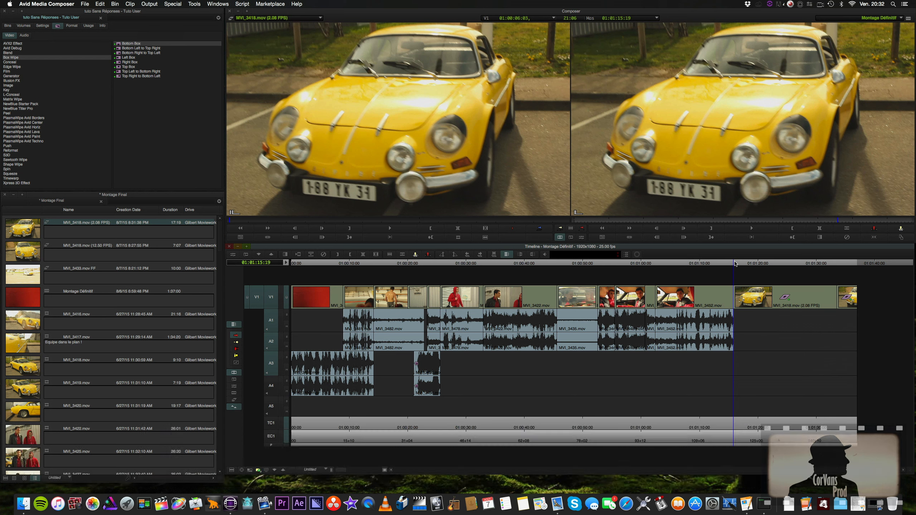
Play back the slow-motion shot in the sequence, and lift it out to leave the gap empty again.
{"action": "key", "text": "l"}
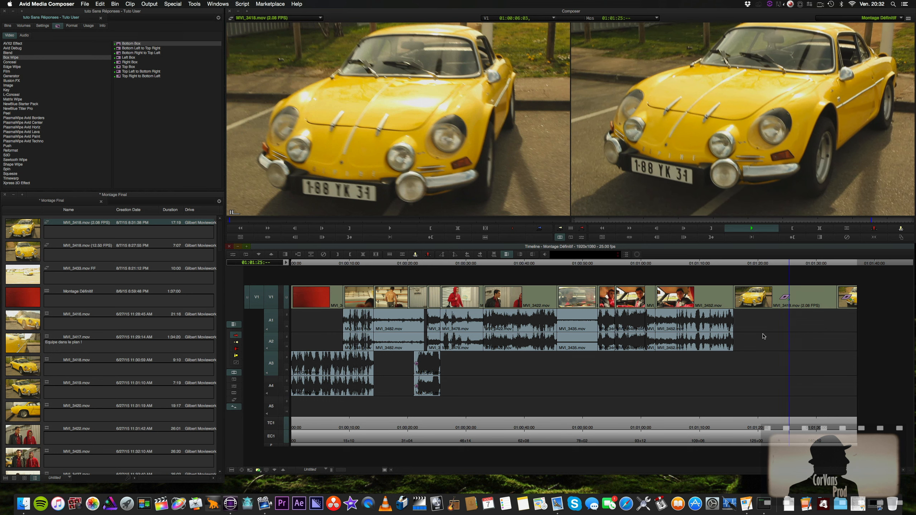
{"action": "key", "text": "k"}
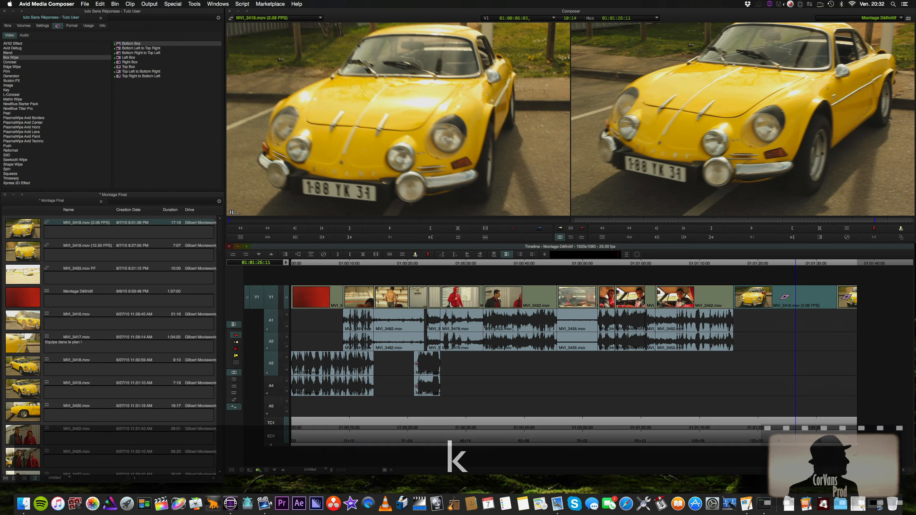
{"action": "key", "text": "BackSpace"}
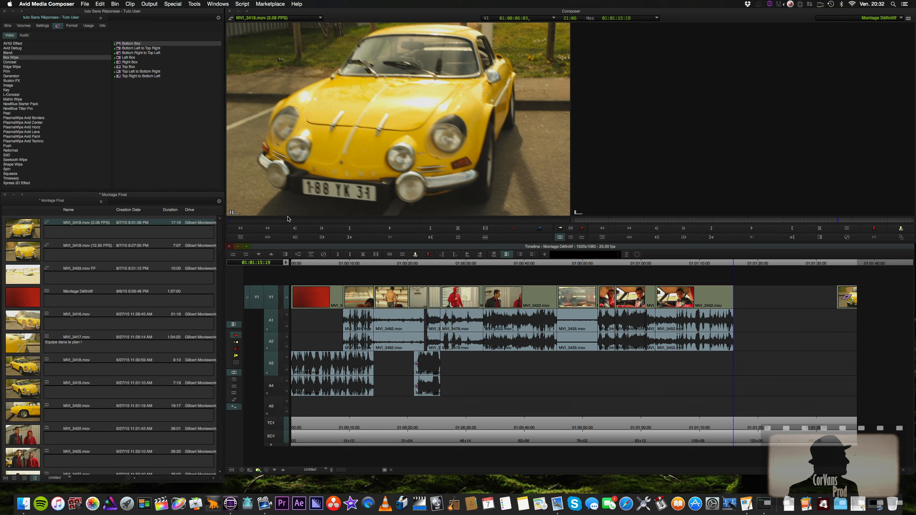
Mark the empty gap in the sequence again, from 01:01:15:19 to 01:01:33:13.
{"action": "key", "text": "i"}
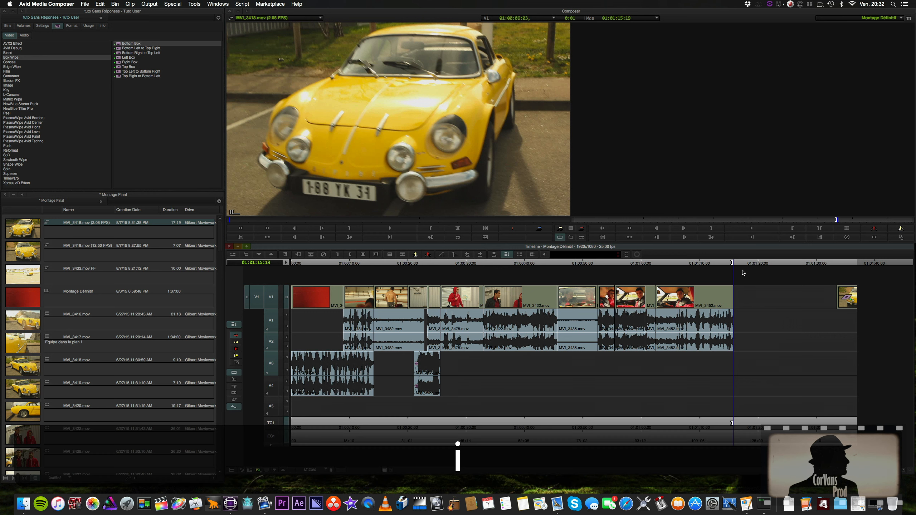
{"action": "left_click", "coordinate": [829, 265]}
{"action": "left_click", "coordinate": [835, 265], "text": "super"}
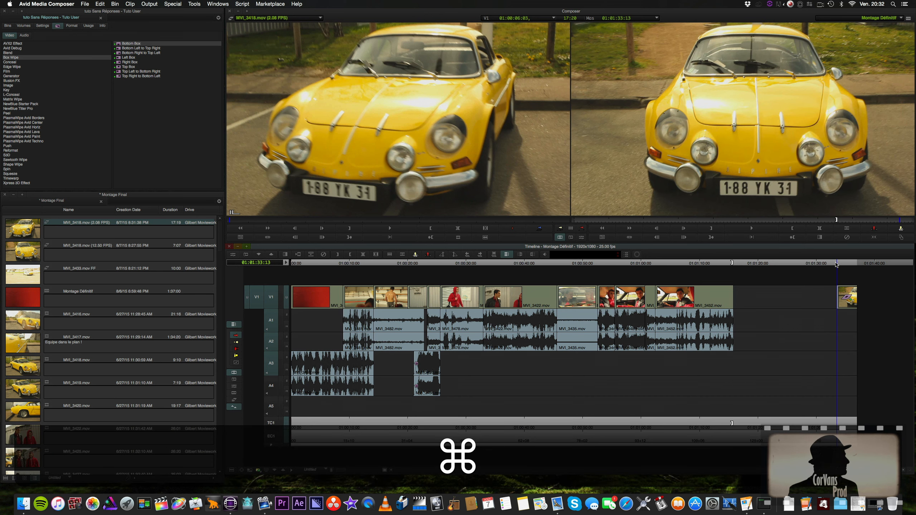
{"action": "key", "text": "super+o"}
Reload MVI_3418.mov as the source, mark a section about 1:05 long in it, and clear the sequence's marks.
{"action": "left_click", "coordinate": [458, 237]}
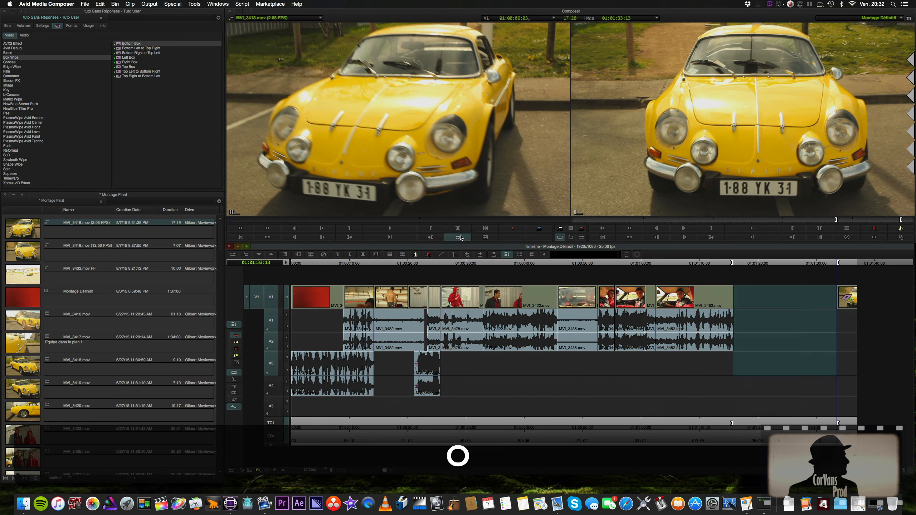
{"action": "left_click", "coordinate": [369, 220]}
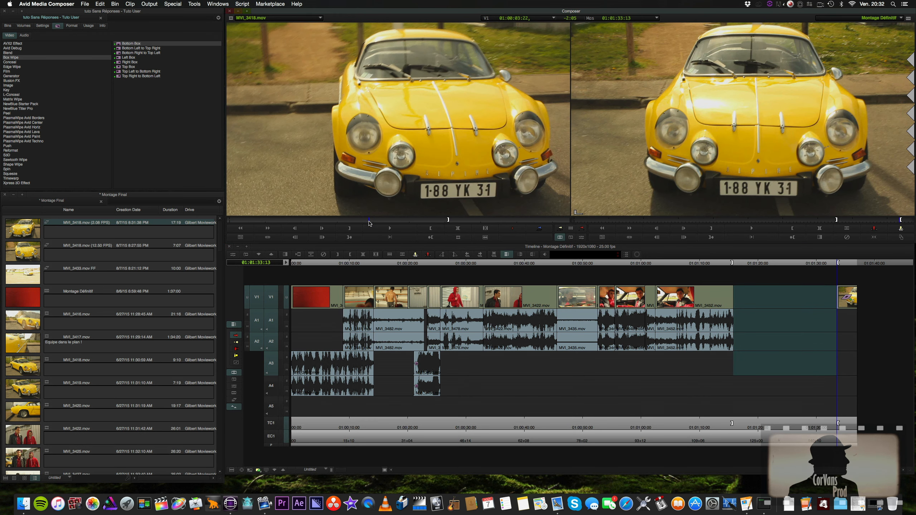
{"action": "key", "text": "l"}
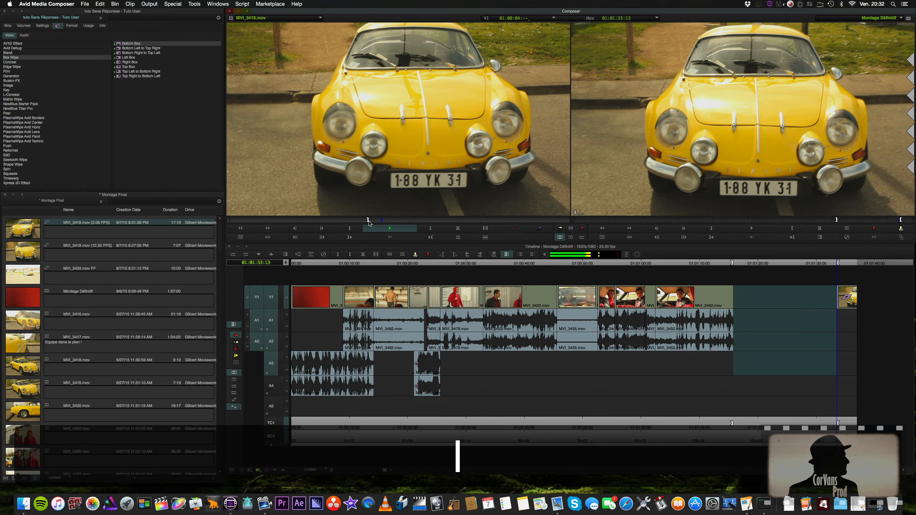
{"action": "key", "text": "k"}
{"action": "key", "text": "o"}
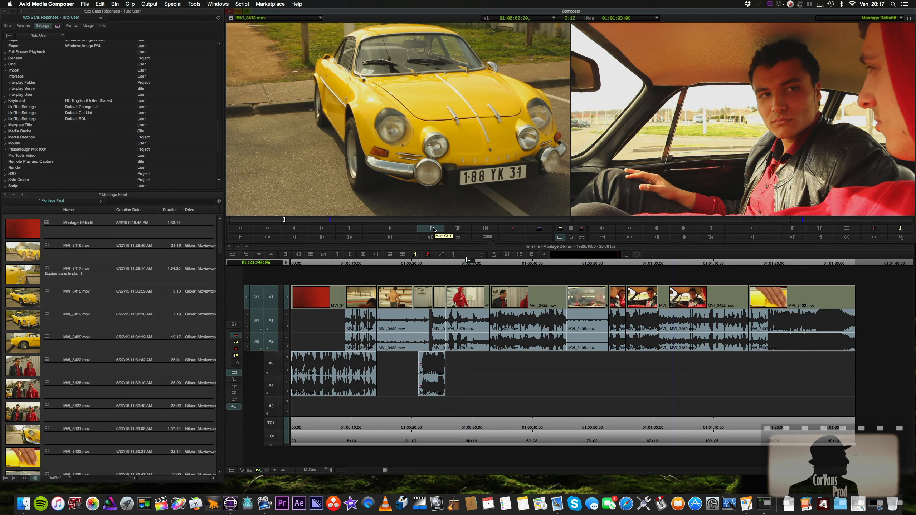
{"action": "left_click", "coordinate": [433, 230]}
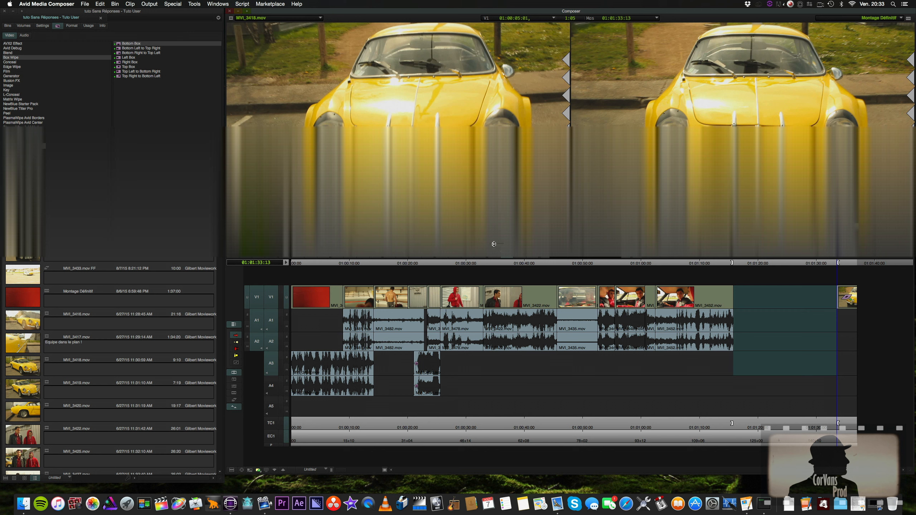
{"action": "key", "text": "g"}
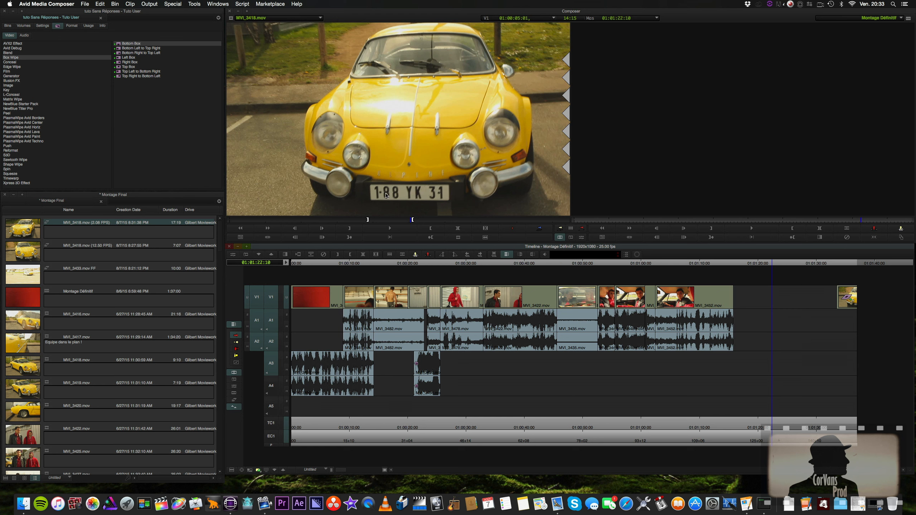
Mark a section about 4:15 long in MVI_3418.mov, and edit it into the sequence at the gap's start.
{"action": "left_click", "coordinate": [315, 220]}
{"action": "key", "text": "l"}
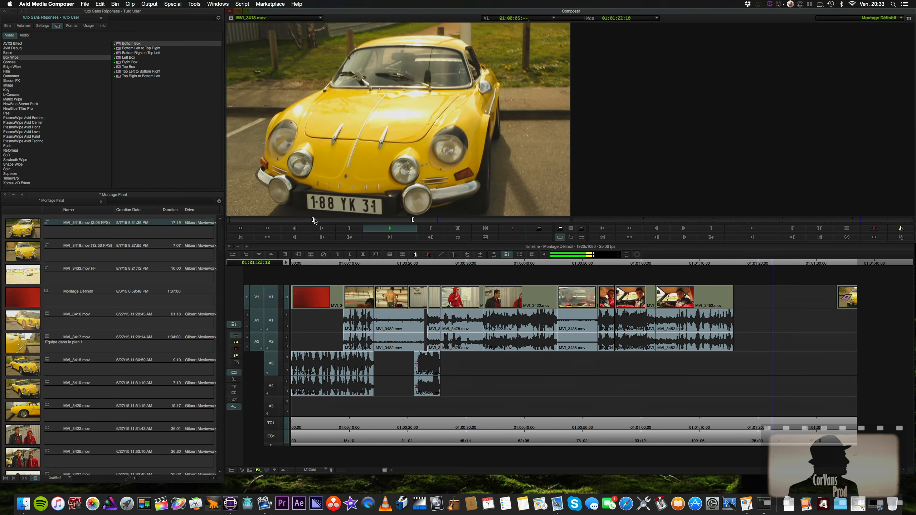
{"action": "key", "text": "k"}
{"action": "key", "text": "o"}
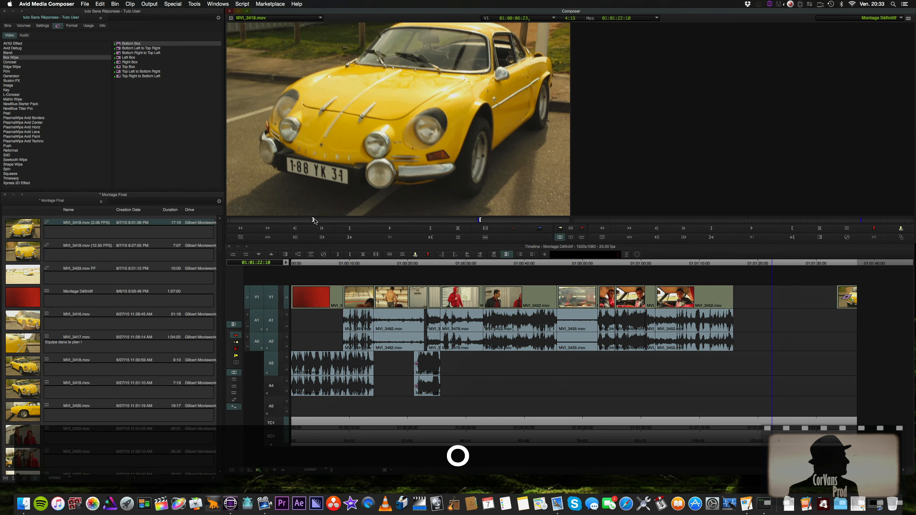
{"action": "left_click_drag", "start_coordinate": [401, 123], "coordinate": [629, 215]}
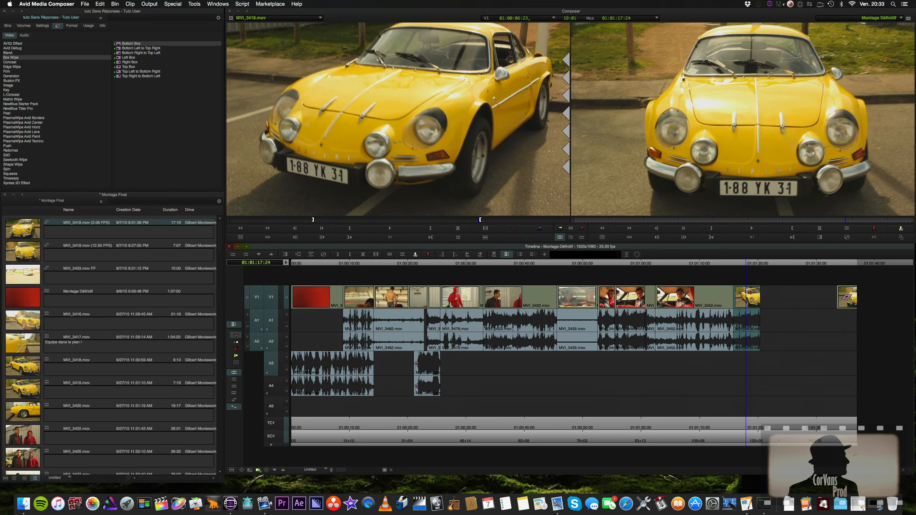
Look through the audio and video effect categories, and apply the Timewarp effect to the newly added MVI_3418.mov clip in the sequence.
{"action": "left_click", "coordinate": [57, 27]}
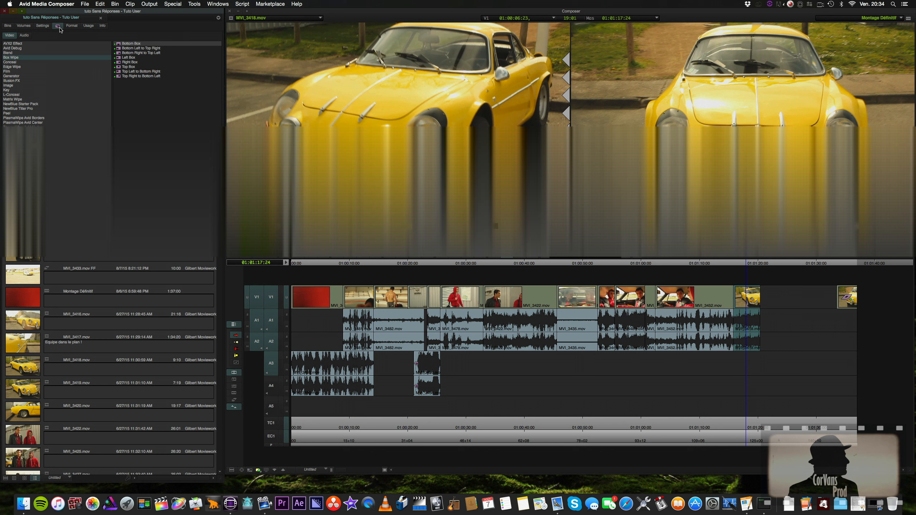
{"action": "left_click", "coordinate": [29, 36]}
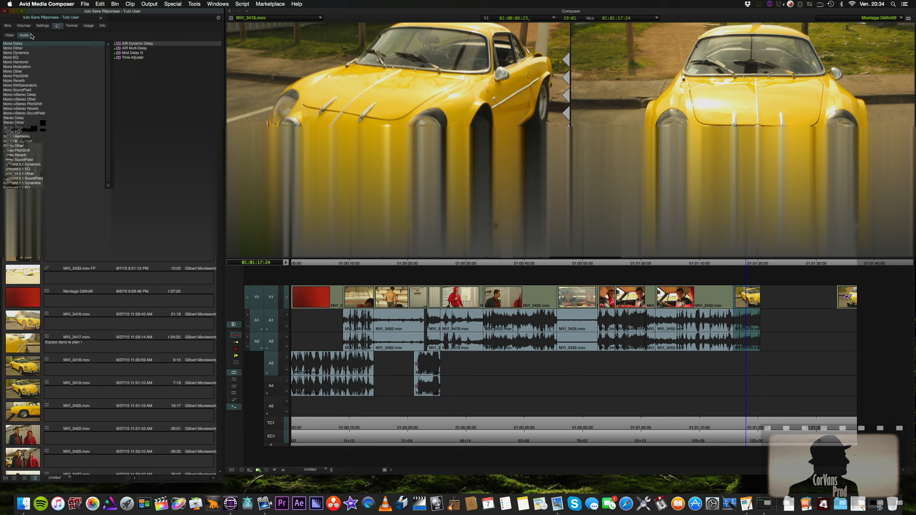
{"action": "left_click", "coordinate": [9, 36]}
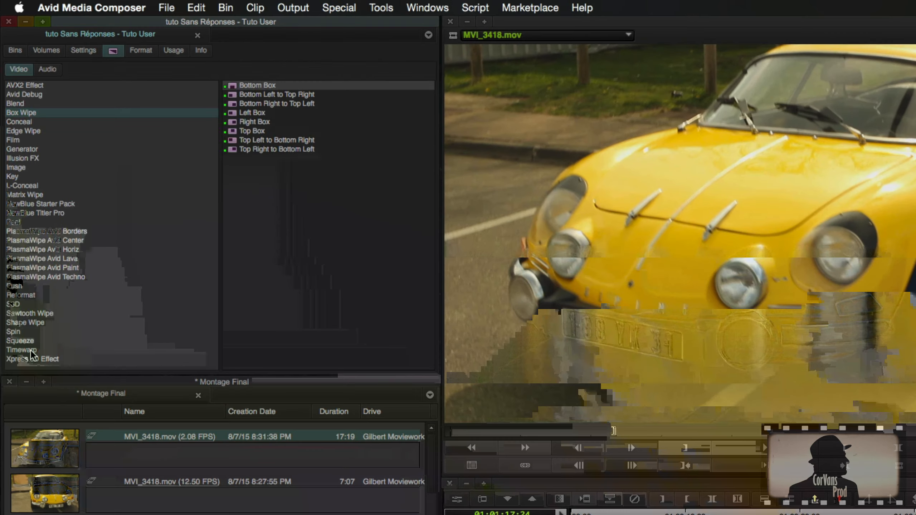
{"action": "left_click", "coordinate": [16, 178]}
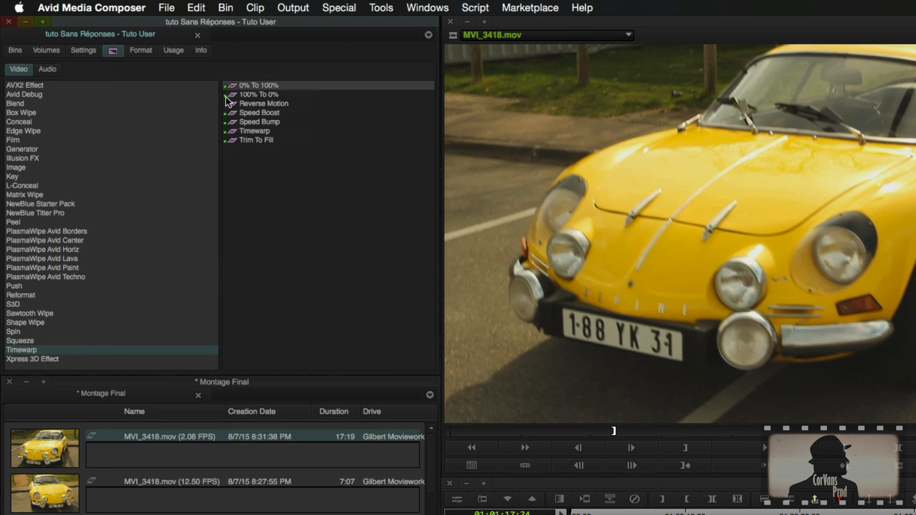
{"action": "left_click", "coordinate": [252, 95]}
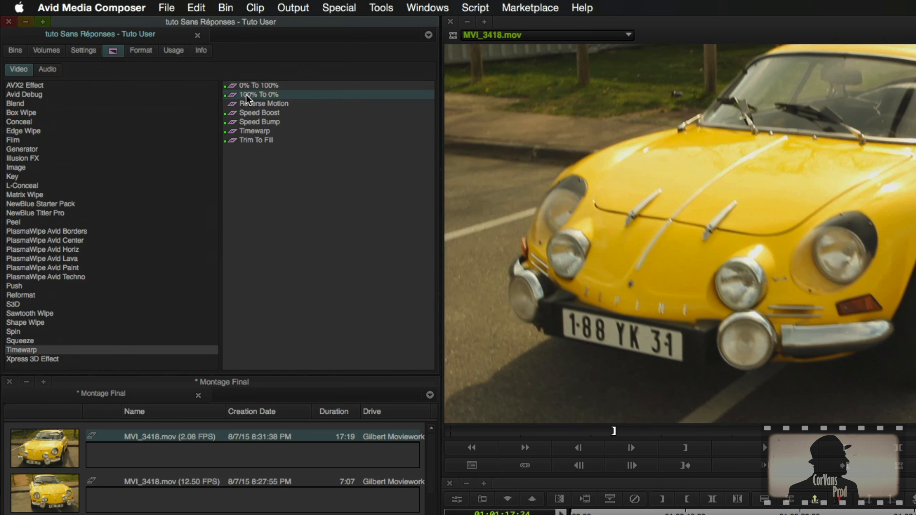
{"action": "left_click", "coordinate": [262, 104]}
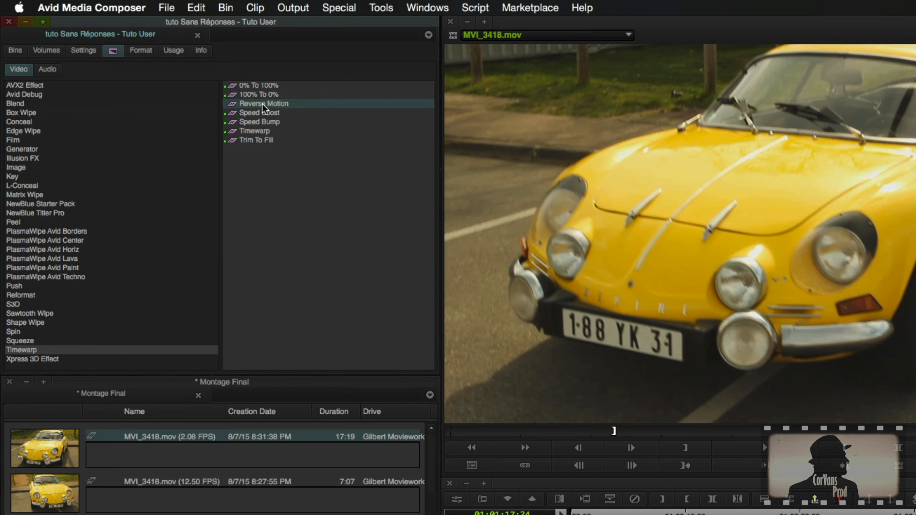
{"action": "left_click", "coordinate": [264, 130]}
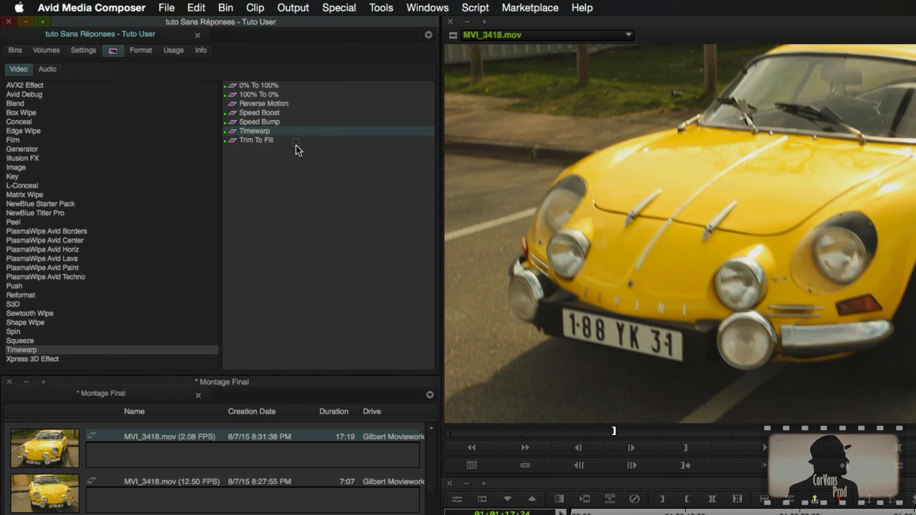
{"action": "left_click_drag", "start_coordinate": [296, 144], "coordinate": [740, 296]}
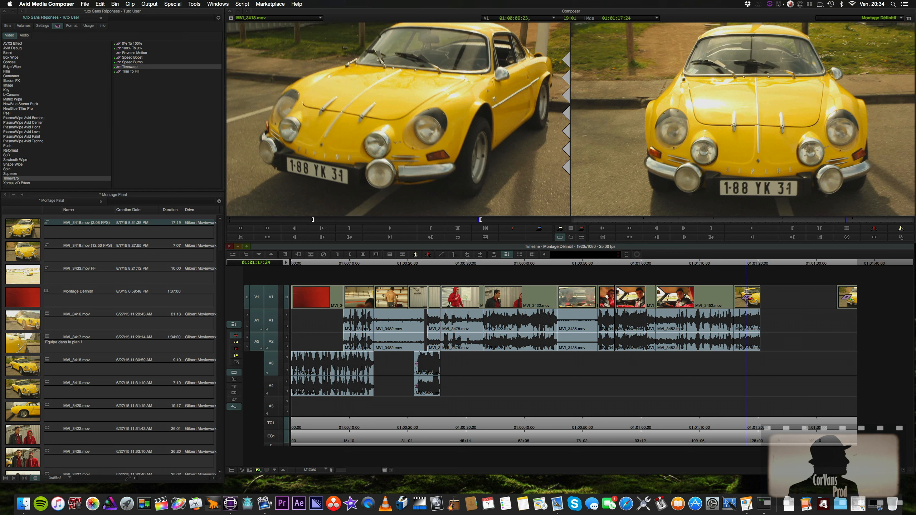
Open the Motion Effect Editor for the Timewarp clip, and move its window over the source image.
{"action": "left_click", "coordinate": [747, 304]}
{"action": "left_click", "coordinate": [235, 387]}
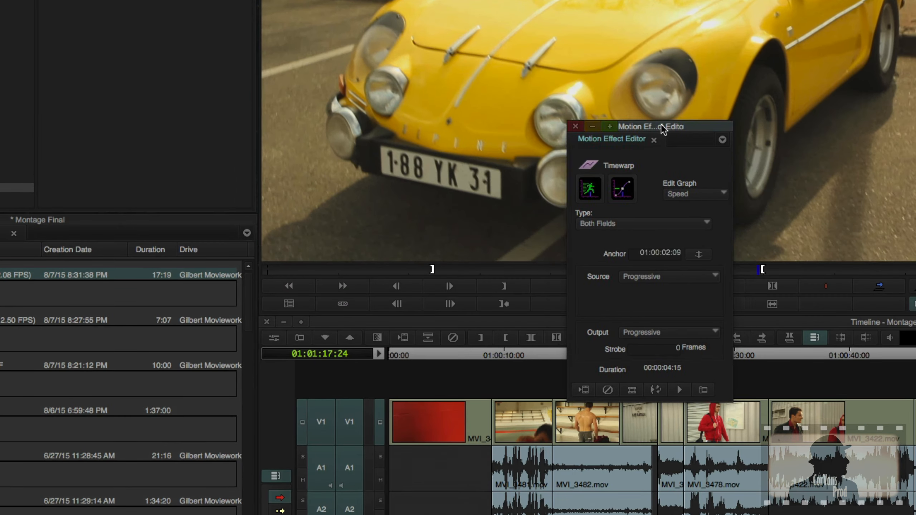
{"action": "left_click_drag", "start_coordinate": [454, 158], "coordinate": [362, 161]}
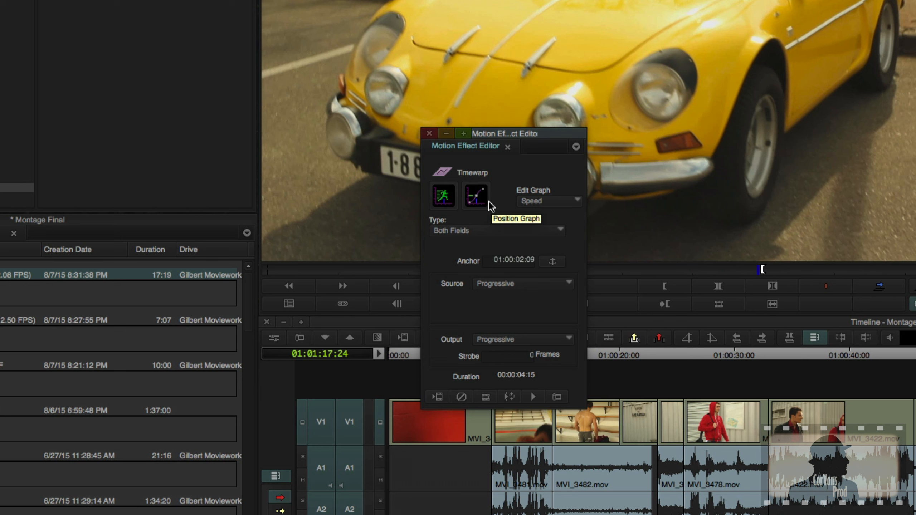
Examine the Timewarp's interpolation types, its source and output format options, and its strobe setting.
{"action": "left_click", "coordinate": [499, 229]}
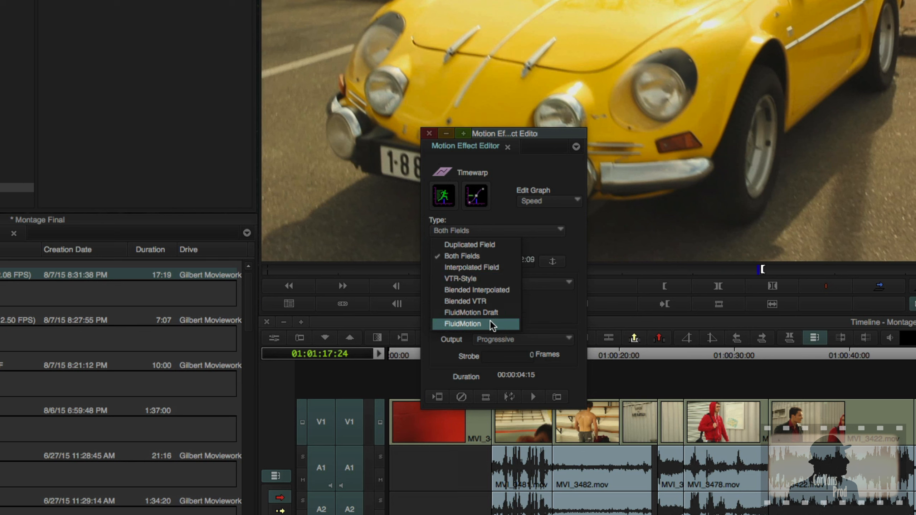
{"action": "left_click", "coordinate": [500, 231]}
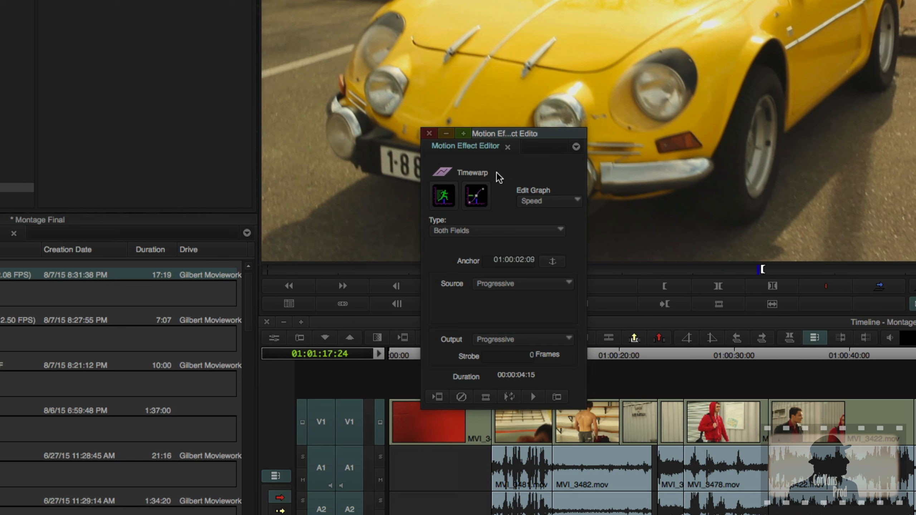
{"action": "left_click", "coordinate": [507, 233]}
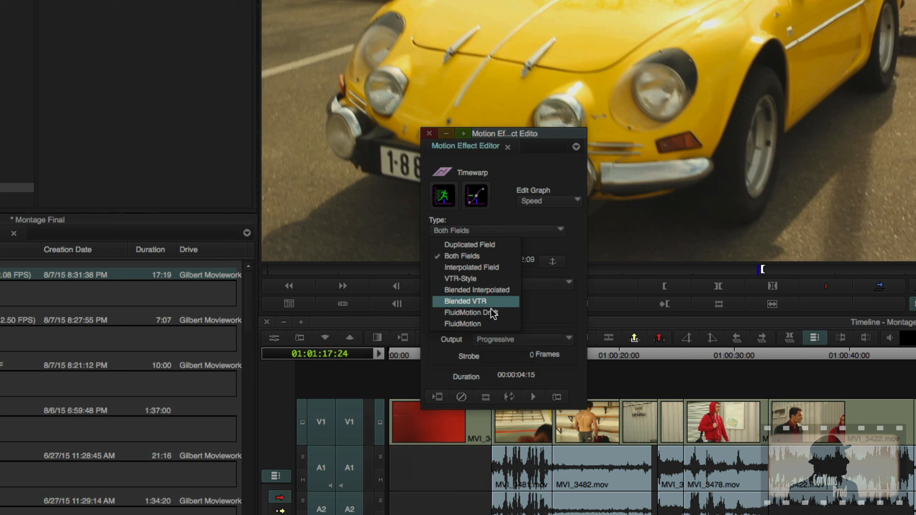
{"action": "left_click", "coordinate": [527, 238]}
{"action": "left_click", "coordinate": [534, 289]}
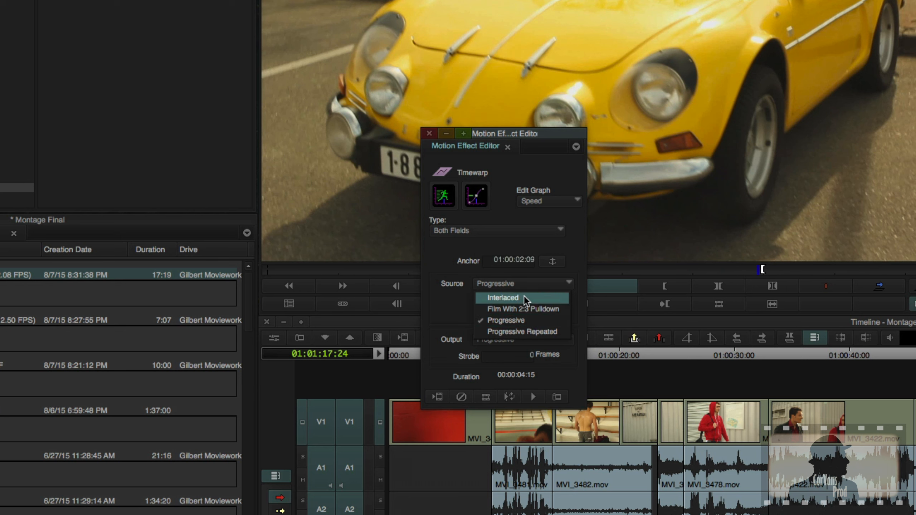
{"action": "left_click", "coordinate": [521, 319]}
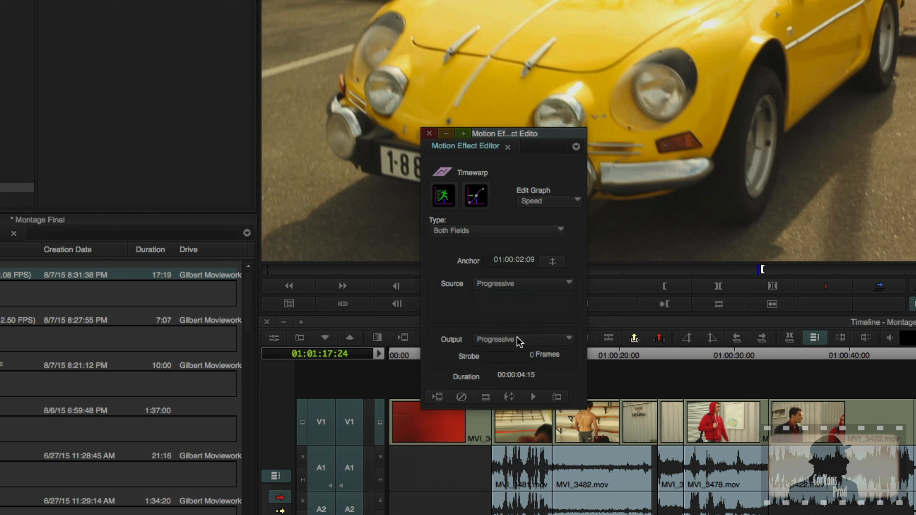
{"action": "left_click", "coordinate": [518, 341]}
{"action": "left_click", "coordinate": [526, 317]}
{"action": "left_click", "coordinate": [534, 339]}
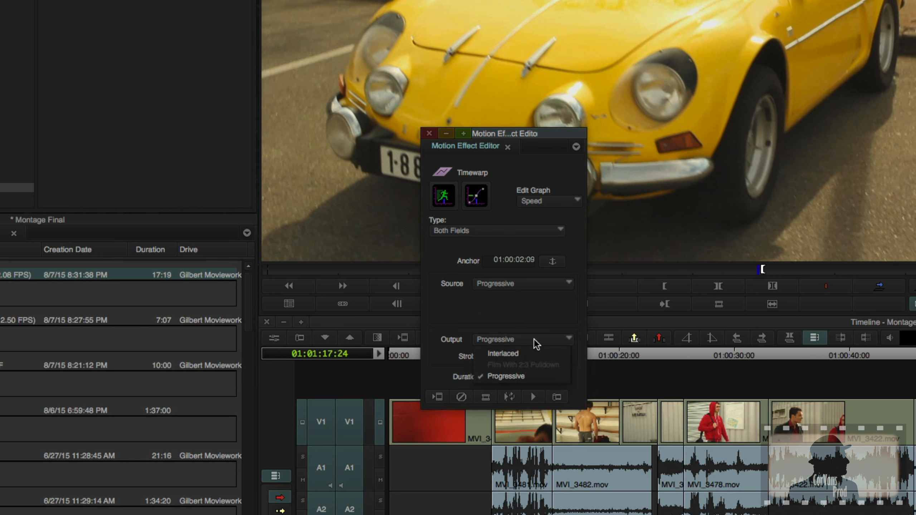
{"action": "left_click", "coordinate": [534, 339]}
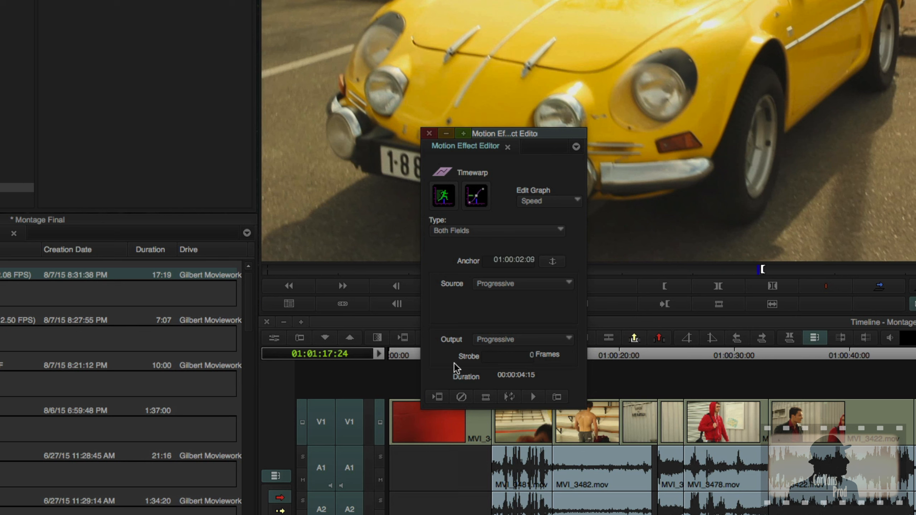
{"action": "left_click", "coordinate": [518, 354]}
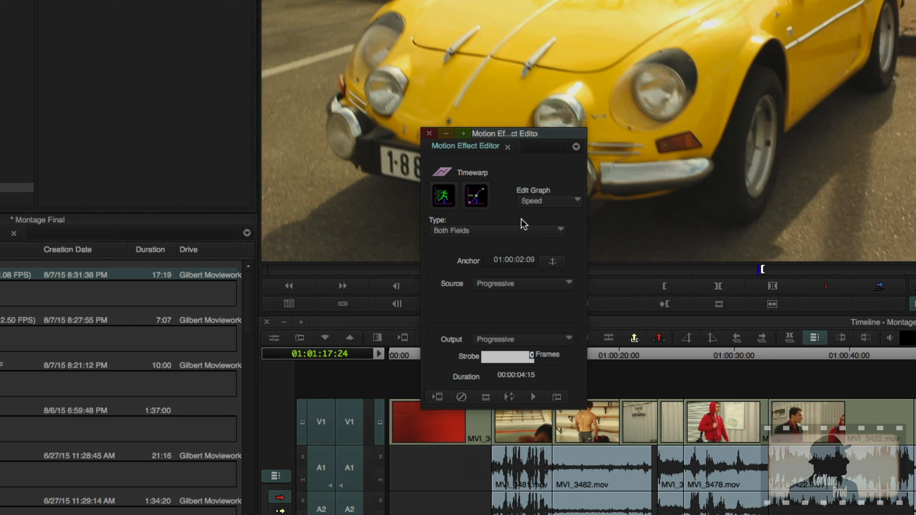
Show the Timewarp's speed graph, enlarge the Motion Effect Editor, and move the window clear of the sequence image.
{"action": "left_click", "coordinate": [444, 195]}
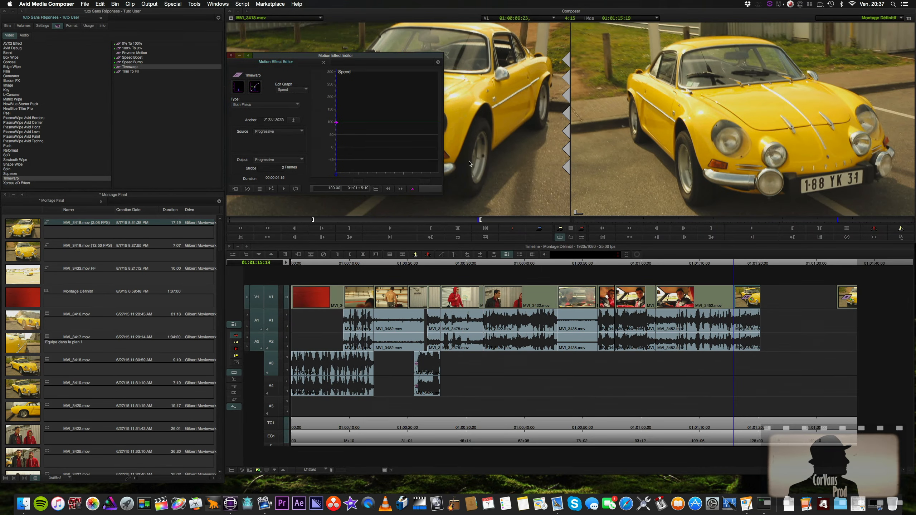
{"action": "left_click_drag", "start_coordinate": [443, 194], "coordinate": [574, 283]}
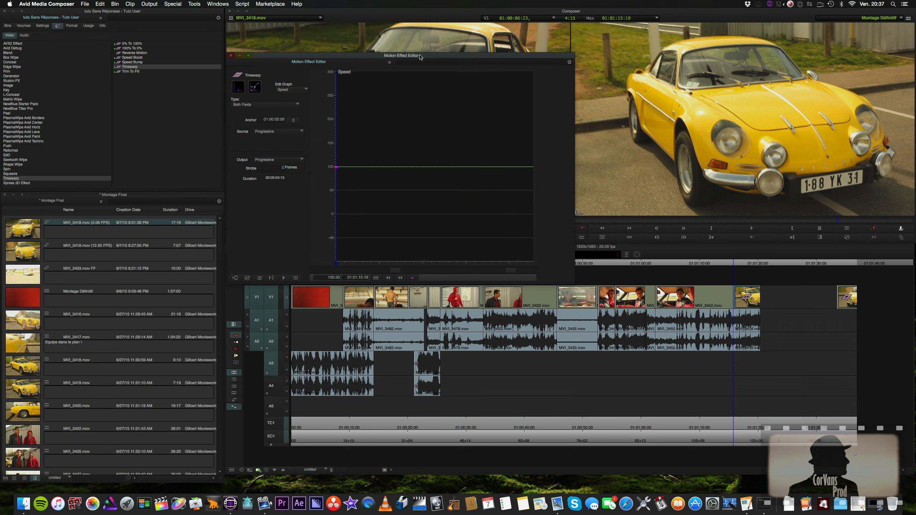
{"action": "left_click_drag", "start_coordinate": [421, 56], "coordinate": [353, 45]}
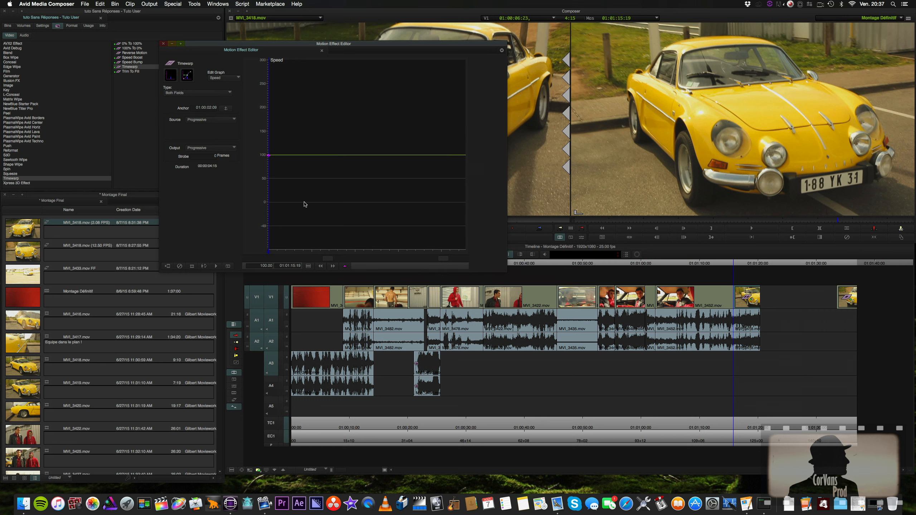
Try the first speed keyframe at 50%, and return it to 100%.
{"action": "left_click", "coordinate": [287, 112]}
{"action": "left_click_drag", "start_coordinate": [292, 113], "coordinate": [288, 135]}
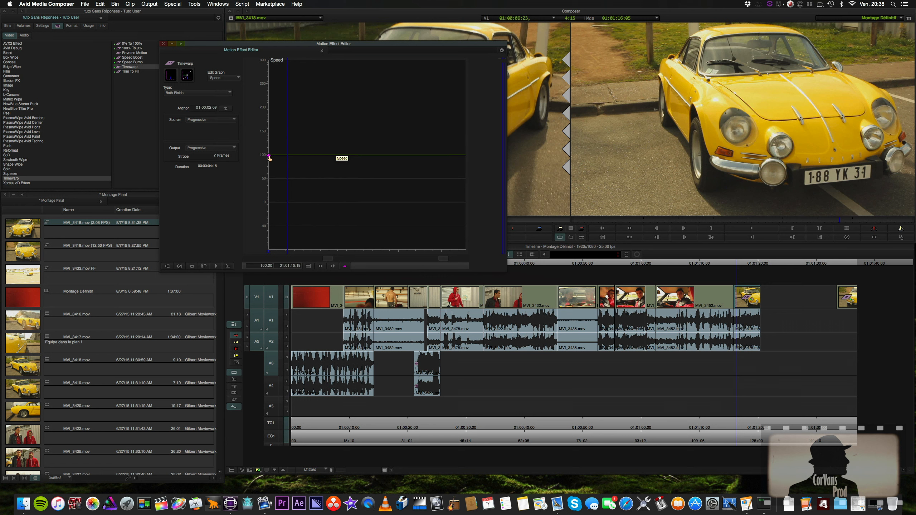
{"action": "left_click_drag", "start_coordinate": [269, 159], "coordinate": [270, 180]}
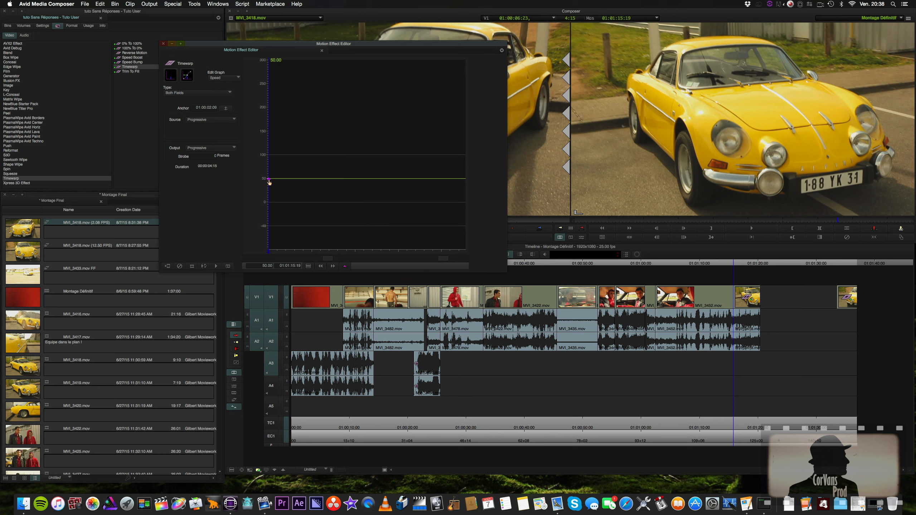
{"action": "left_click_drag", "start_coordinate": [269, 182], "coordinate": [268, 157]}
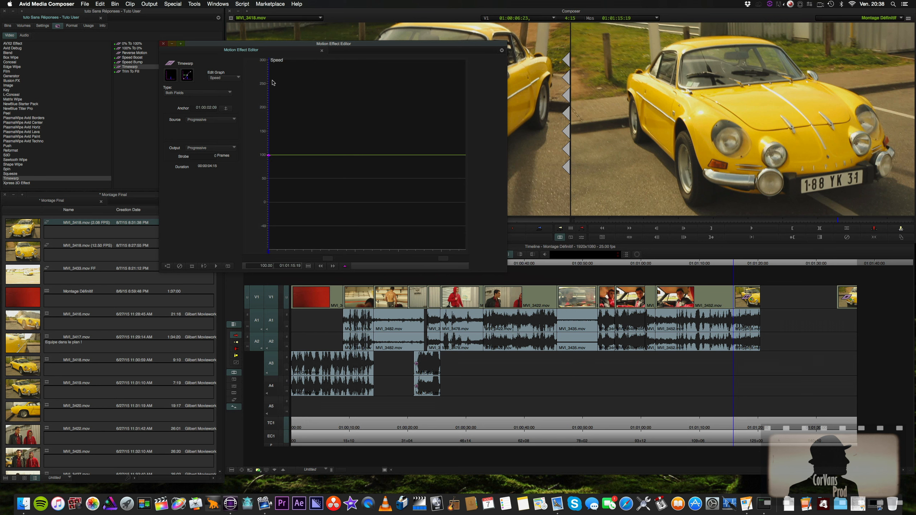
Try to preview the Timewarp clip from its beginning with the Motion Effect Editor's playback.
{"action": "left_click_drag", "start_coordinate": [272, 77], "coordinate": [269, 81]}
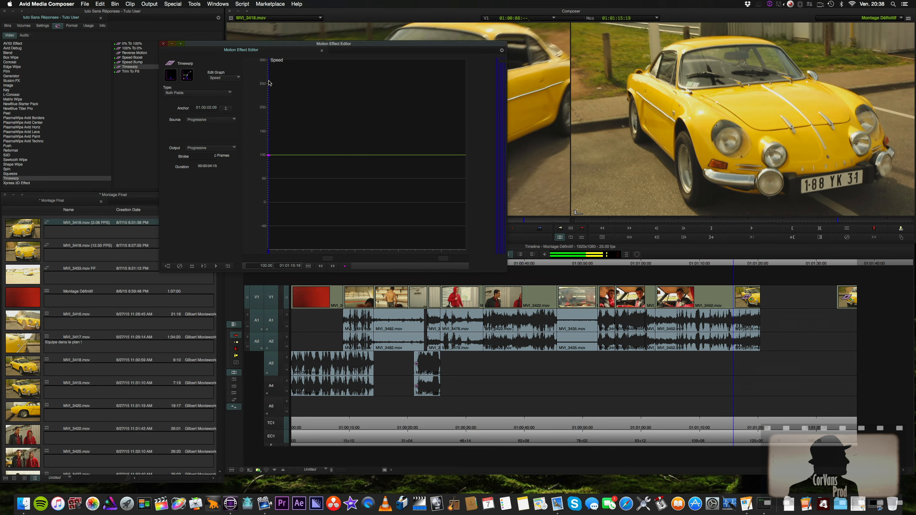
{"action": "key", "text": "k"}
{"action": "left_click", "coordinate": [194, 214]}
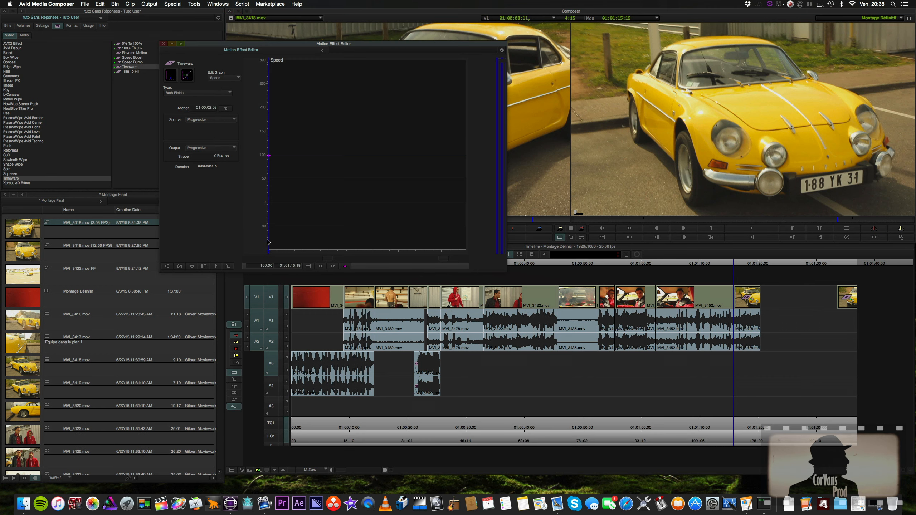
{"action": "left_click", "coordinate": [216, 266]}
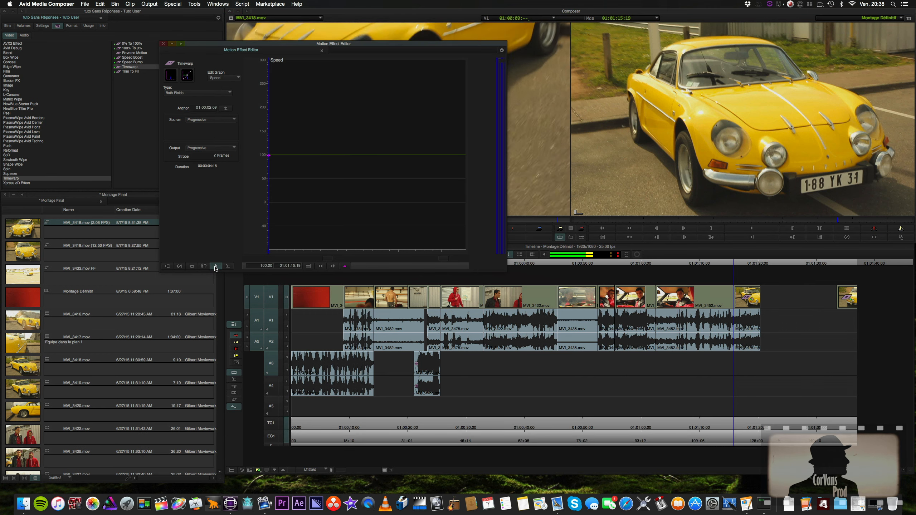
{"action": "left_click", "coordinate": [205, 237]}
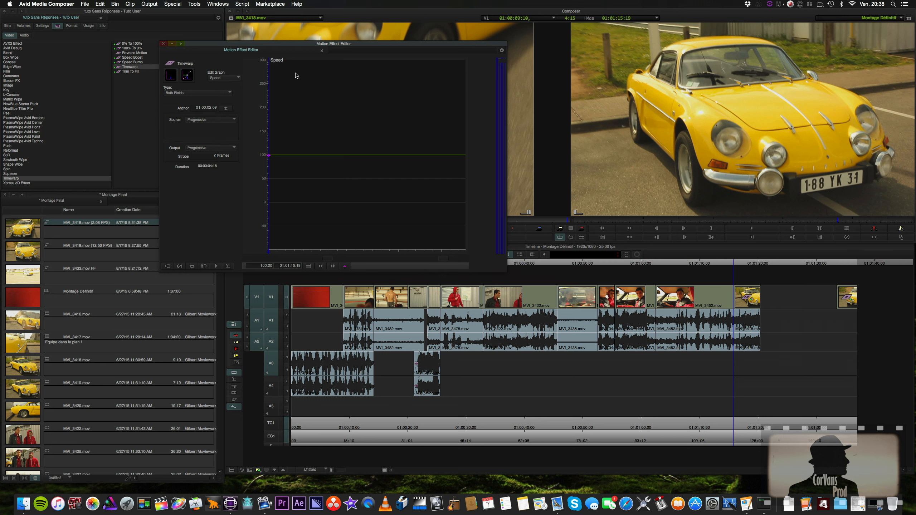
Reposition the Motion Effect Editor above the timeline, and add a speed keyframe at 01:01:16:10 in the Timewarp graph.
{"action": "left_click_drag", "start_coordinate": [287, 71], "coordinate": [283, 74]}
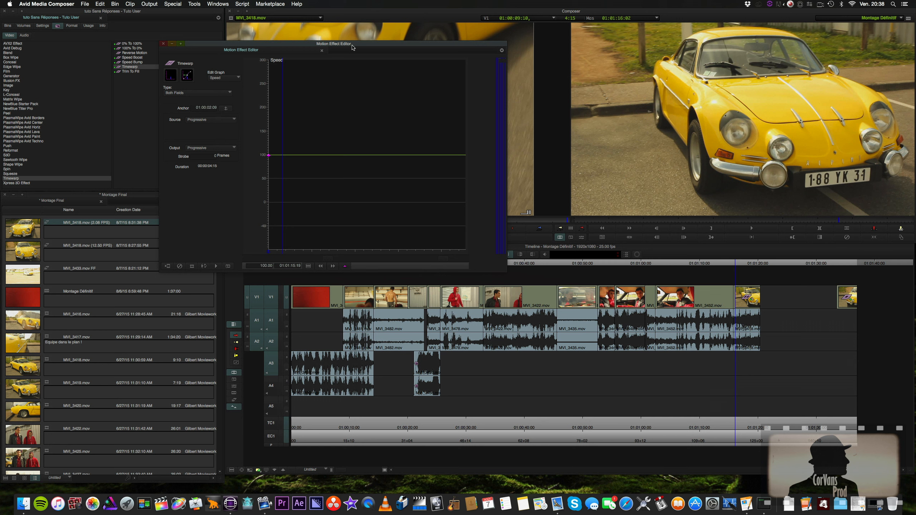
{"action": "left_click_drag", "start_coordinate": [353, 46], "coordinate": [402, 24]}
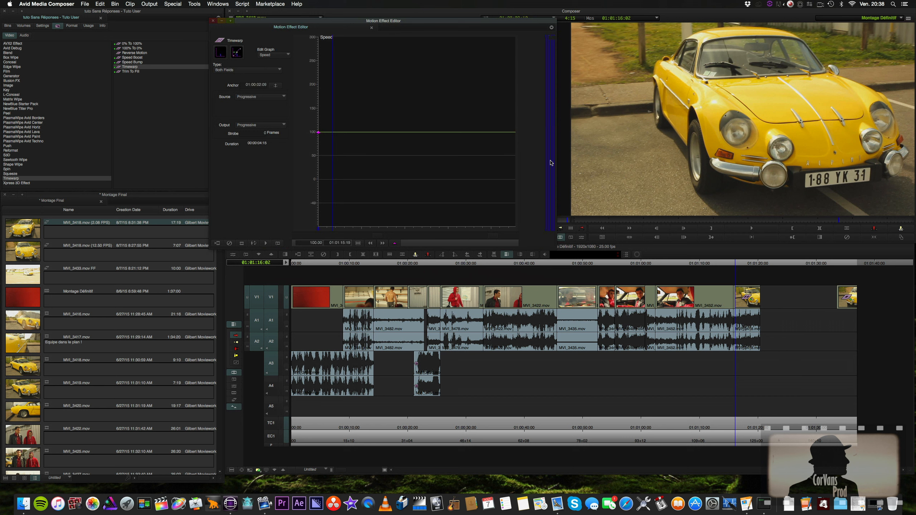
{"action": "left_click_drag", "start_coordinate": [366, 113], "coordinate": [343, 117]}
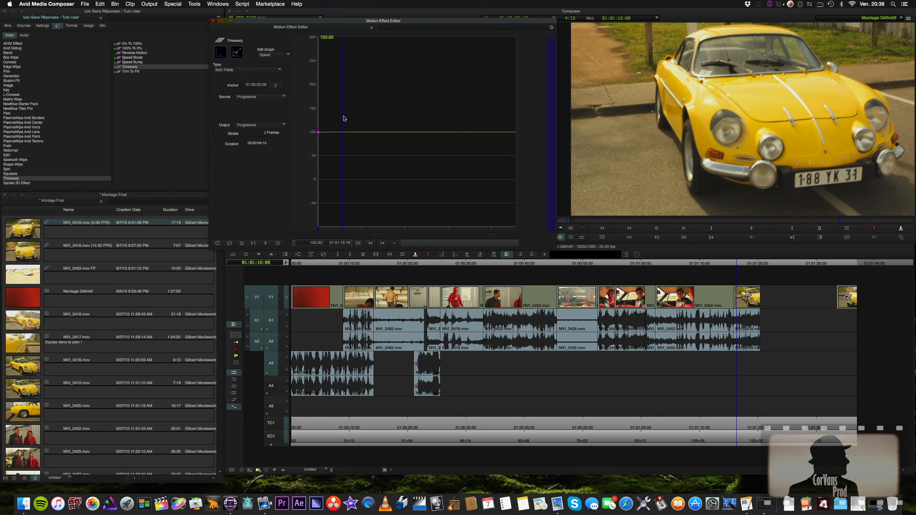
{"action": "mouse_move", "coordinate": [345, 118]}
{"action": "left_mouse_down"}
{"action": "mouse_move", "coordinate": [317, 126]}
{"action": "mouse_move", "coordinate": [360, 126]}
{"action": "mouse_move", "coordinate": [347, 127]}
{"action": "left_mouse_up"}
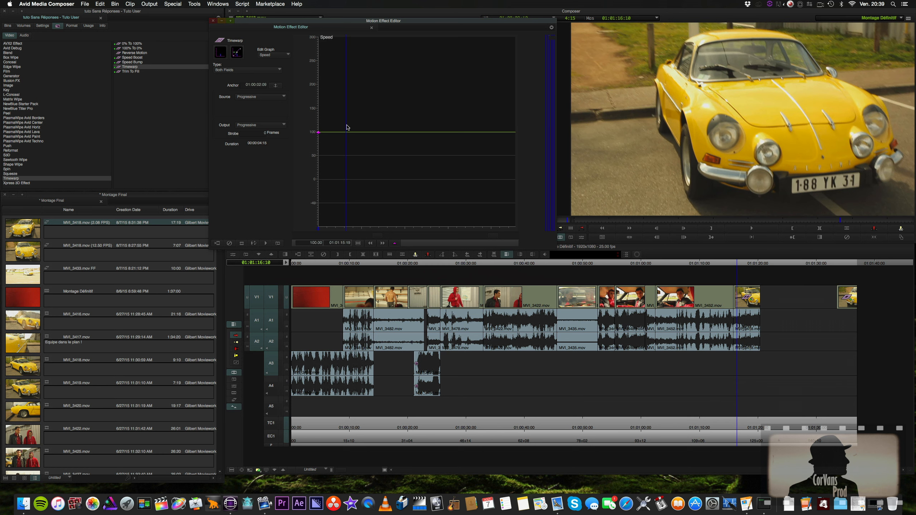
{"action": "key", "text": "n"}
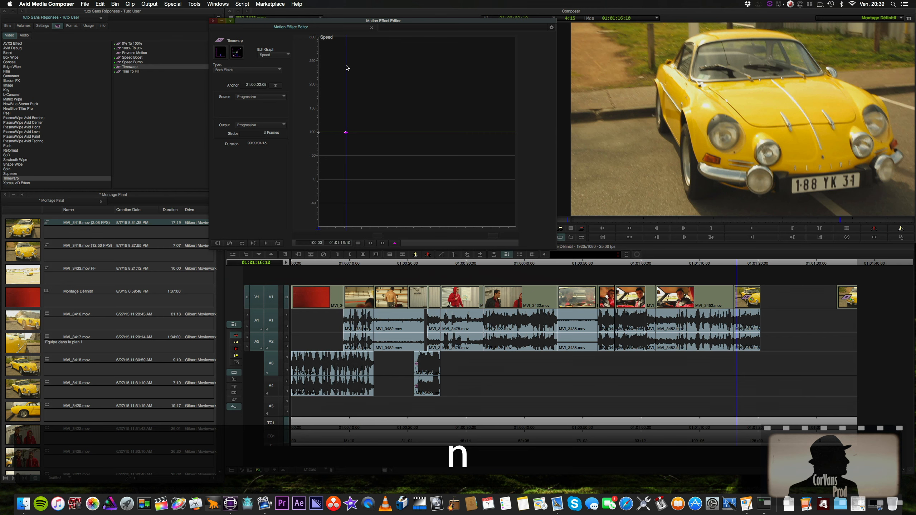
Add a second speed keyframe at 01:01:16:19, and lower its speed to about 23%.
{"action": "left_click_drag", "start_coordinate": [350, 40], "coordinate": [364, 41]}
{"action": "key", "text": "n"}
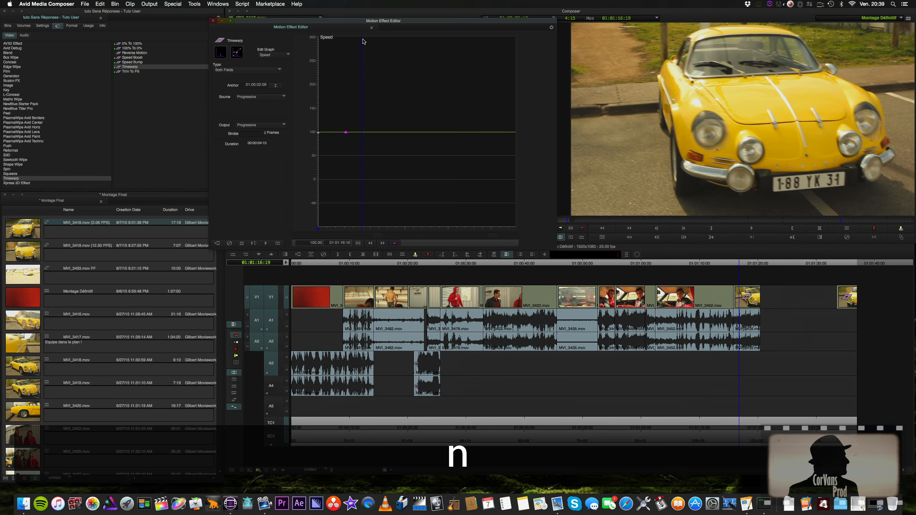
{"action": "left_click_drag", "start_coordinate": [362, 133], "coordinate": [362, 173]}
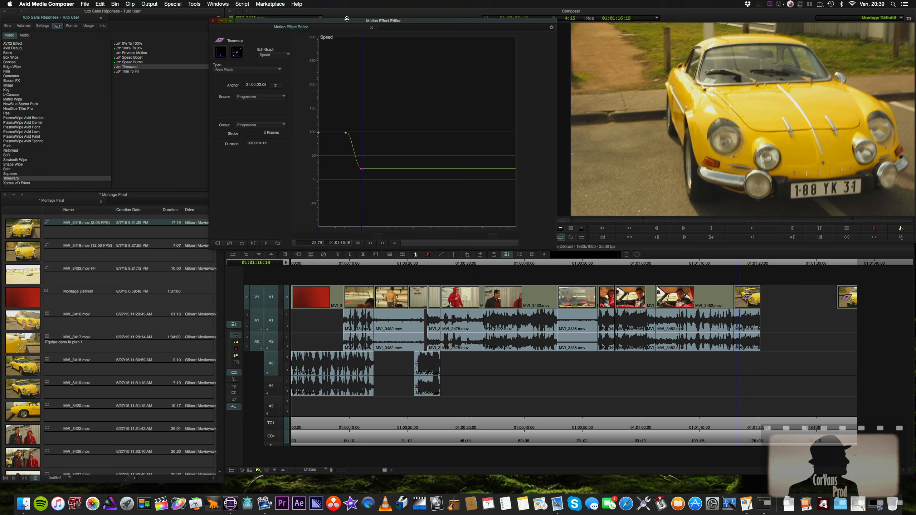
Move the Motion Effect Editor off the source image, and play the Timewarp clip in the sequence to check its slowdown.
{"action": "left_click_drag", "start_coordinate": [347, 23], "coordinate": [222, 259]}
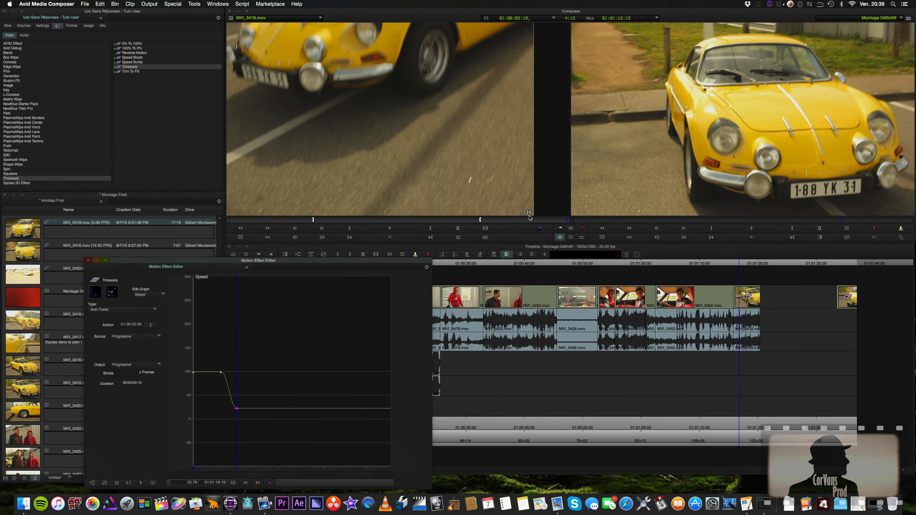
{"action": "left_click", "coordinate": [212, 278]}
{"action": "key", "text": "space"}
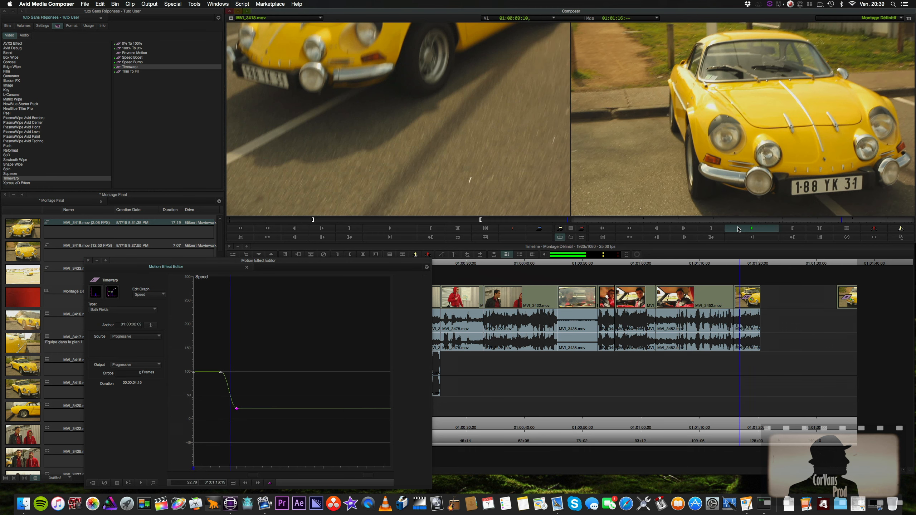
{"action": "left_click", "coordinate": [749, 228]}
{"action": "left_click", "coordinate": [767, 220]}
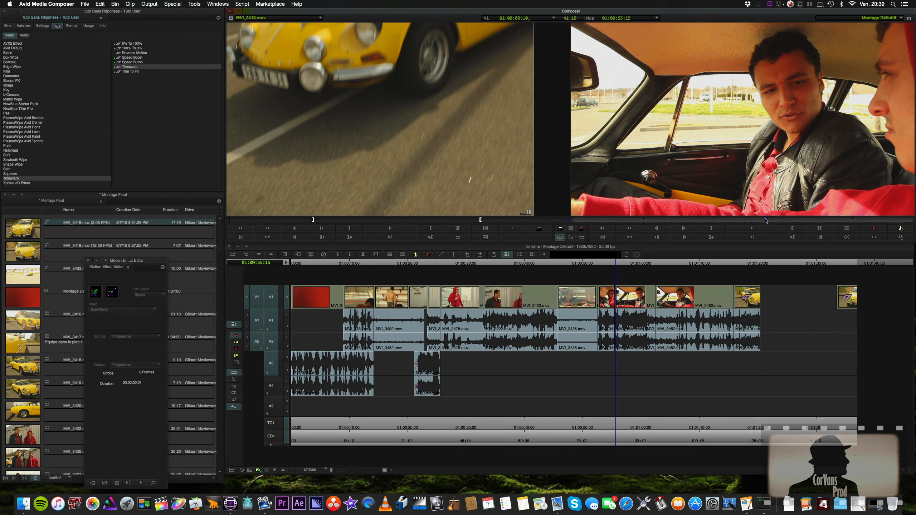
{"action": "left_click", "coordinate": [735, 263]}
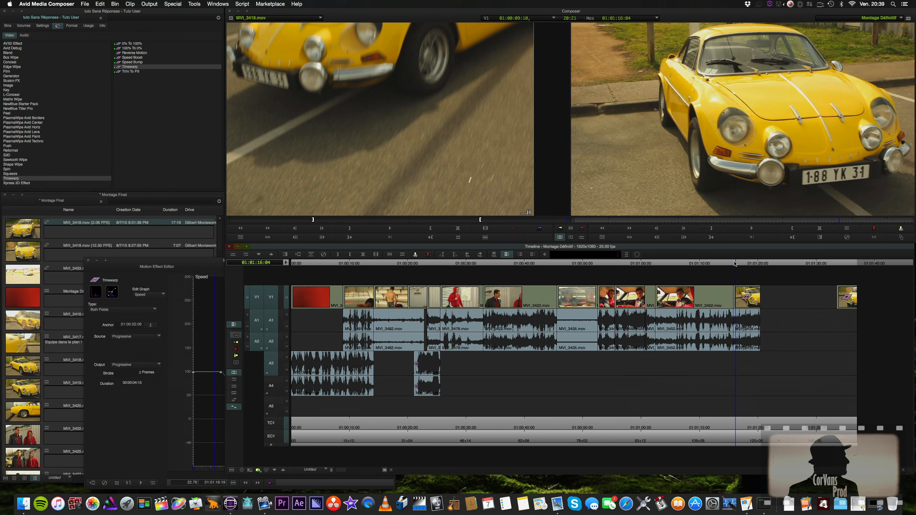
{"action": "left_click", "coordinate": [759, 228]}
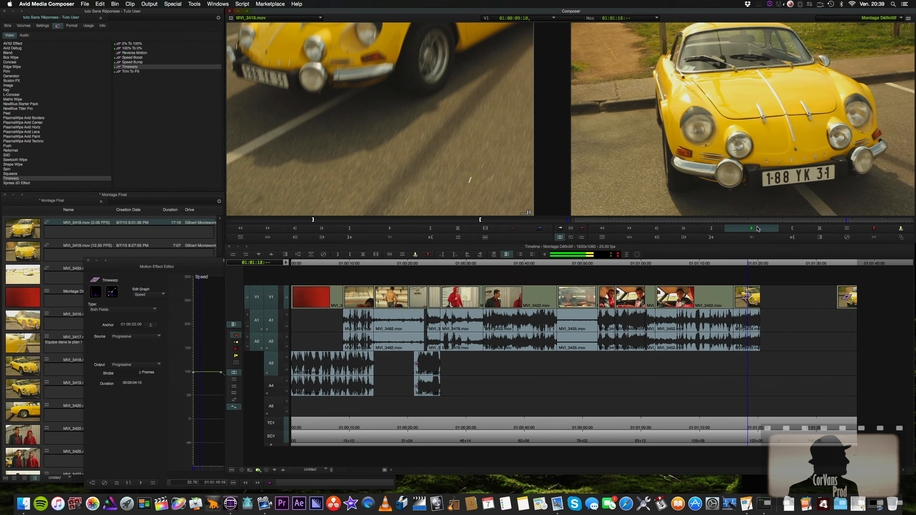
{"action": "left_click", "coordinate": [759, 229]}
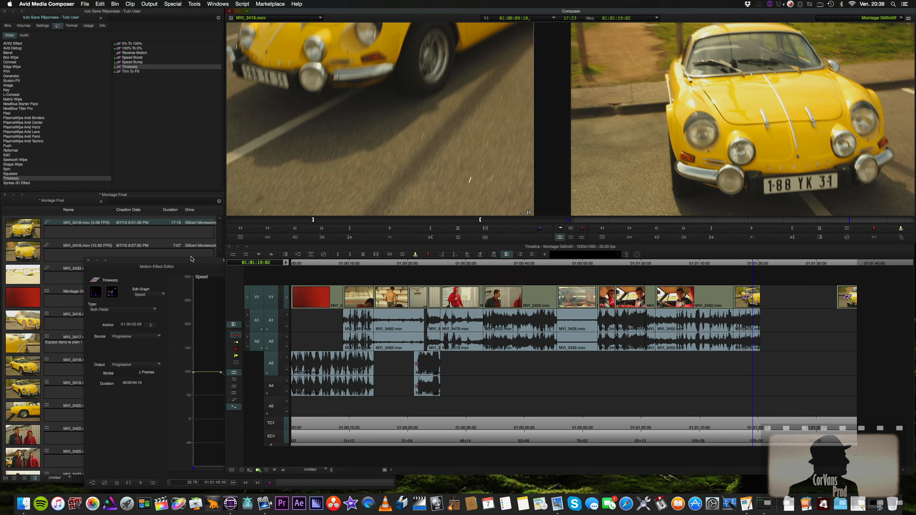
Add another speed keyframe at 01:01:17:03 in the Timewarp graph, and set its speed to 200%.
{"action": "left_click_drag", "start_coordinate": [191, 263], "coordinate": [220, 187]}
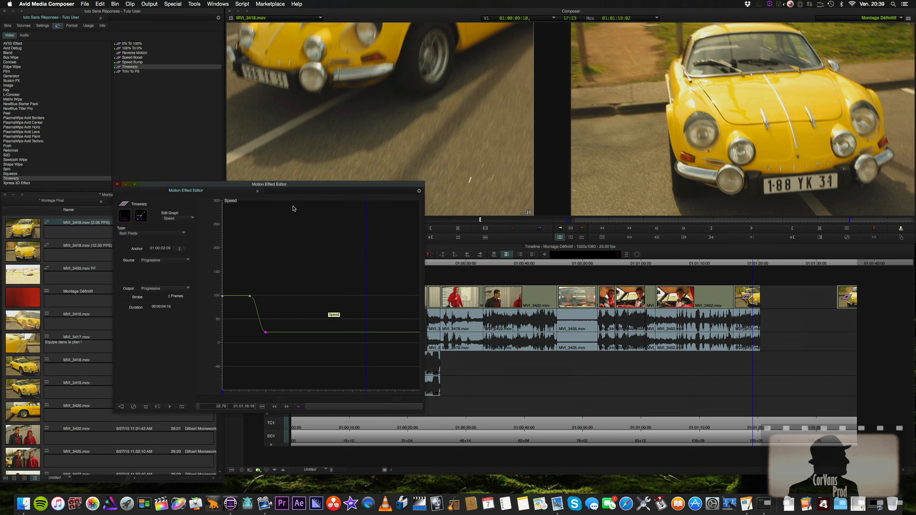
{"action": "left_click_drag", "start_coordinate": [305, 200], "coordinate": [283, 201]}
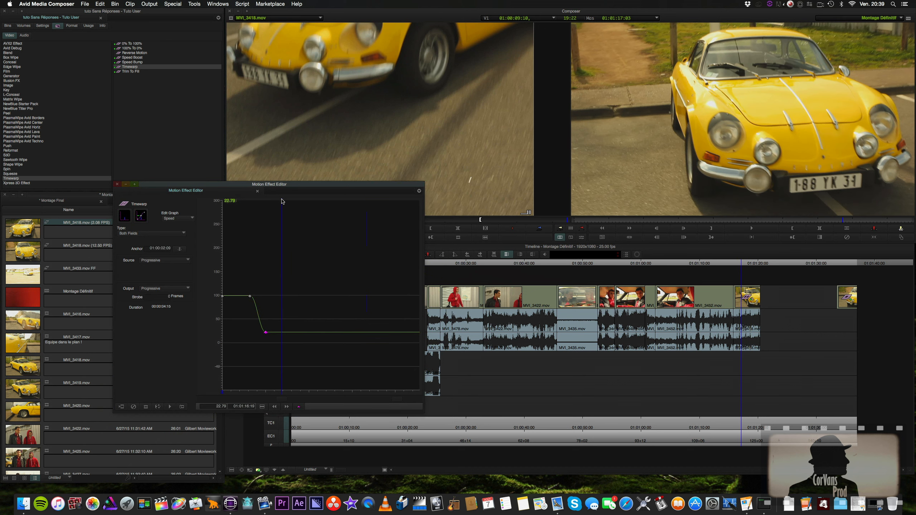
{"action": "key", "text": "n"}
{"action": "left_click_drag", "start_coordinate": [283, 336], "coordinate": [286, 250]}
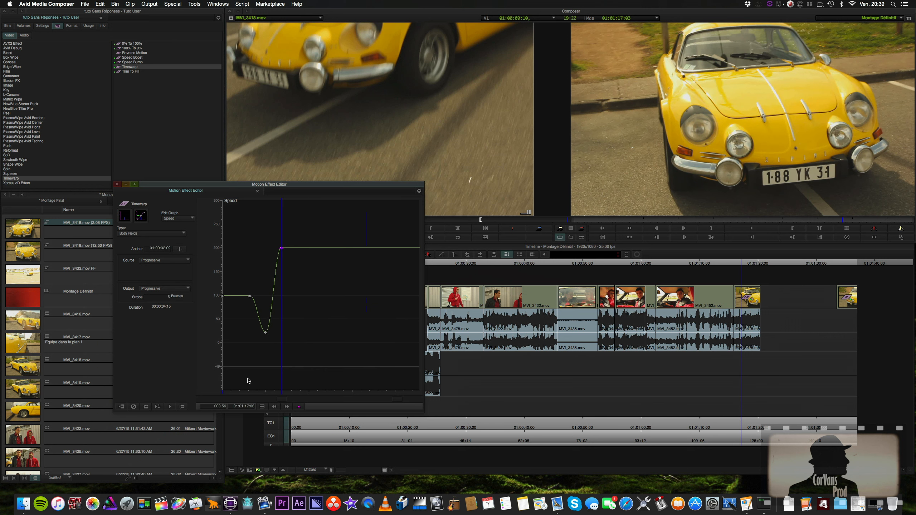
{"action": "left_click", "coordinate": [226, 406]}
{"action": "type", "text": "200"}
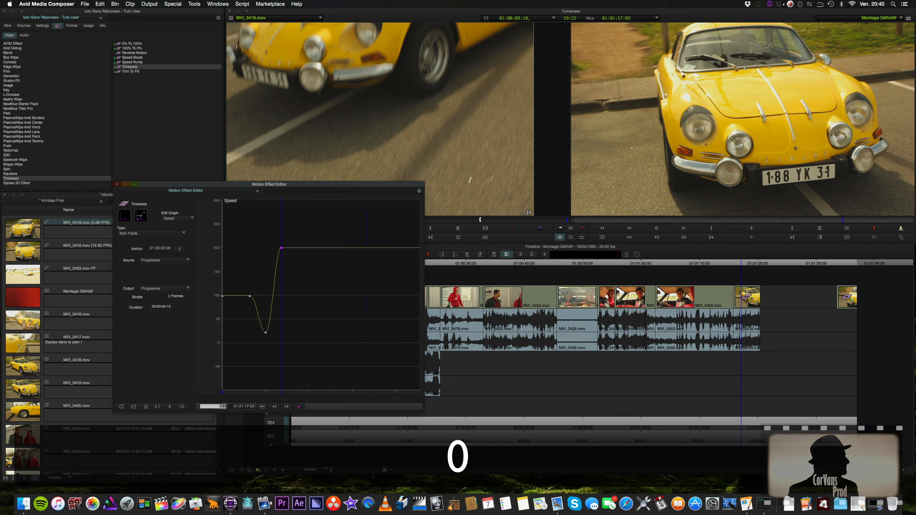
Apply the 200% speed to the 01:01:17:03 keyframe, and play the Timewarp clip in the sequence to check its acceleration.
{"action": "key", "text": "Return"}
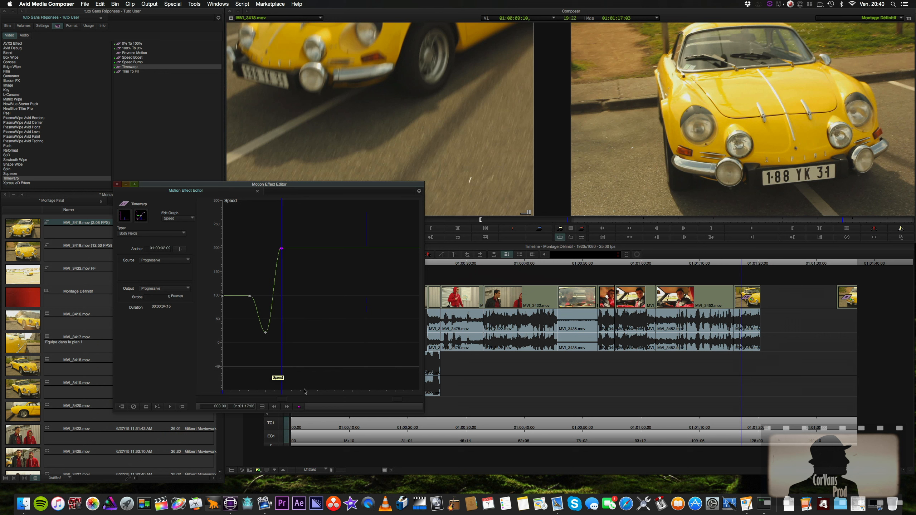
{"action": "mouse_move", "coordinate": [282, 199]}
{"action": "left_mouse_down"}
{"action": "mouse_move", "coordinate": [293, 199]}
{"action": "mouse_move", "coordinate": [280, 201]}
{"action": "left_mouse_up"}
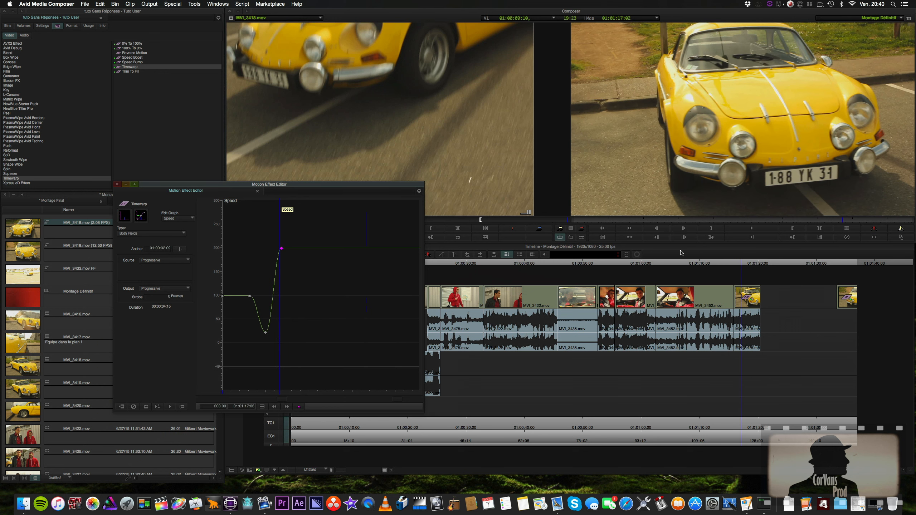
{"action": "left_click", "coordinate": [745, 228]}
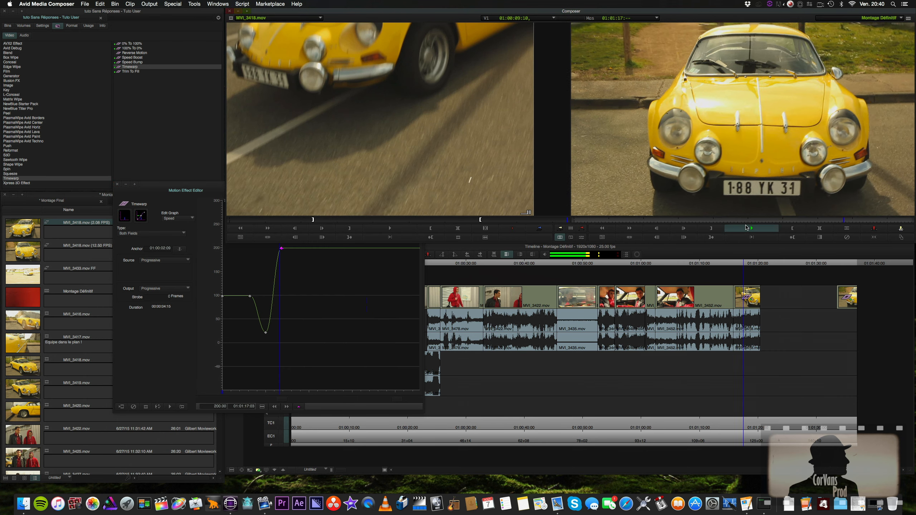
{"action": "left_click", "coordinate": [746, 227]}
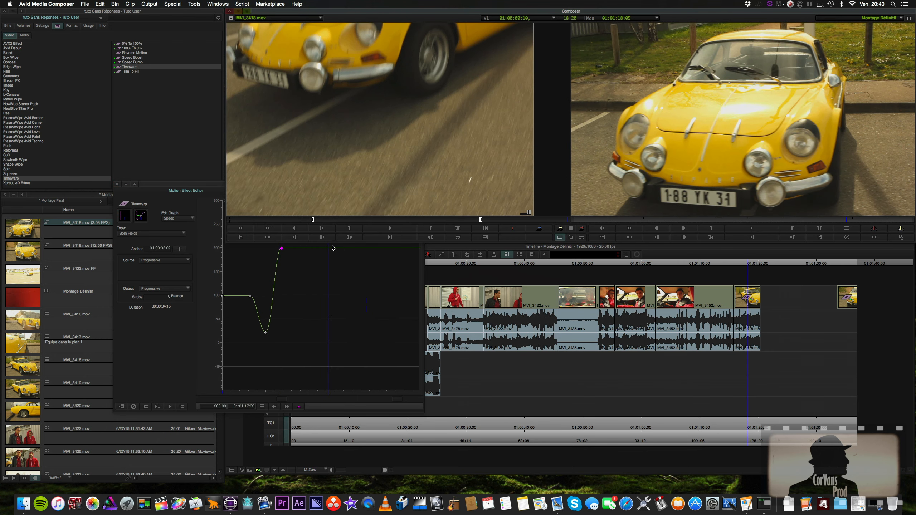
Add a speed keyframe at 01:01:17:06 with its speed lowered to 100%, and play the Timewarp clip in the sequence.
{"action": "left_click_drag", "start_coordinate": [328, 248], "coordinate": [288, 250]}
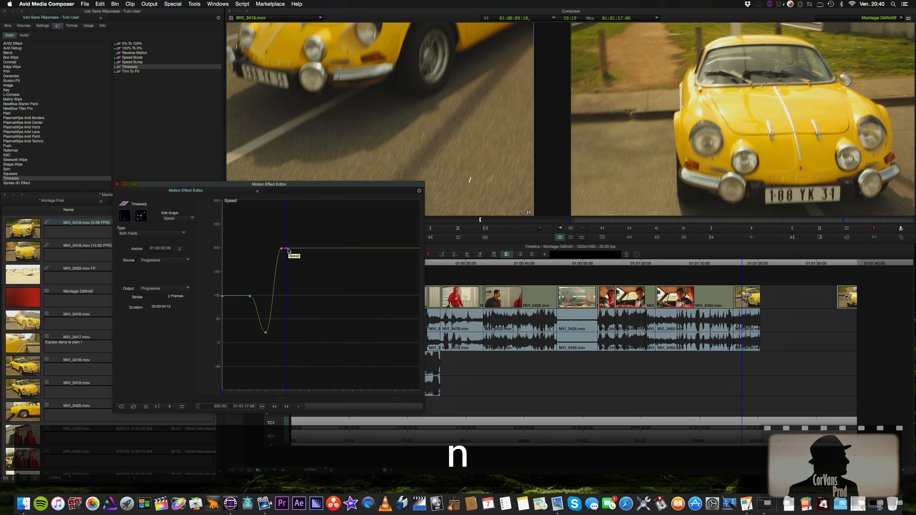
{"action": "left_click_drag", "start_coordinate": [289, 251], "coordinate": [289, 297]}
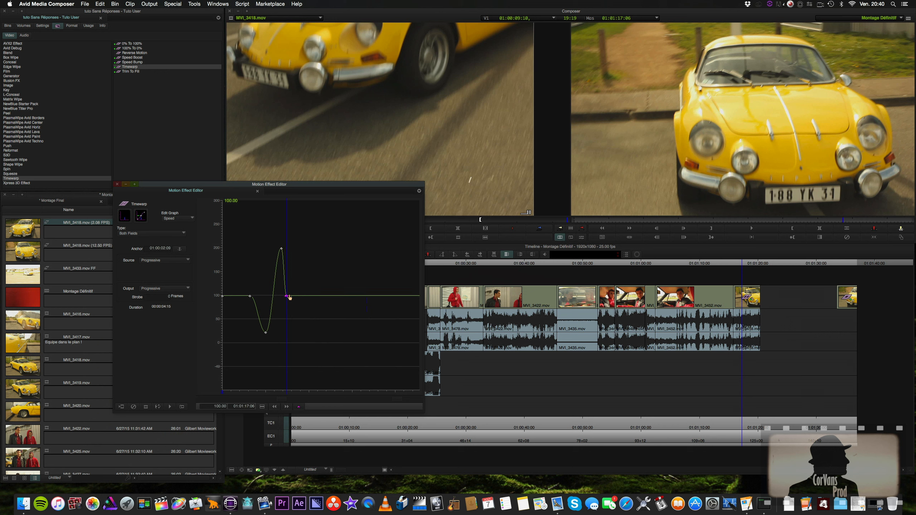
{"action": "left_click", "coordinate": [753, 228]}
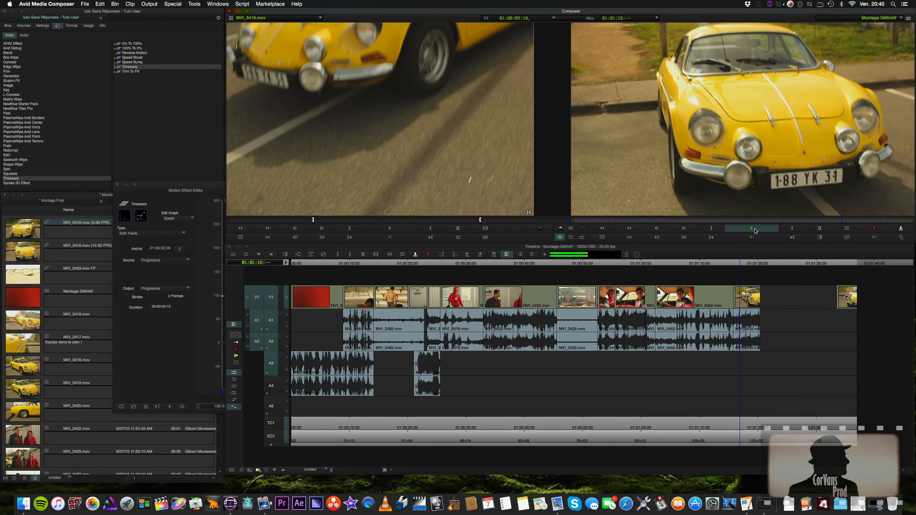
{"action": "left_click", "coordinate": [755, 230]}
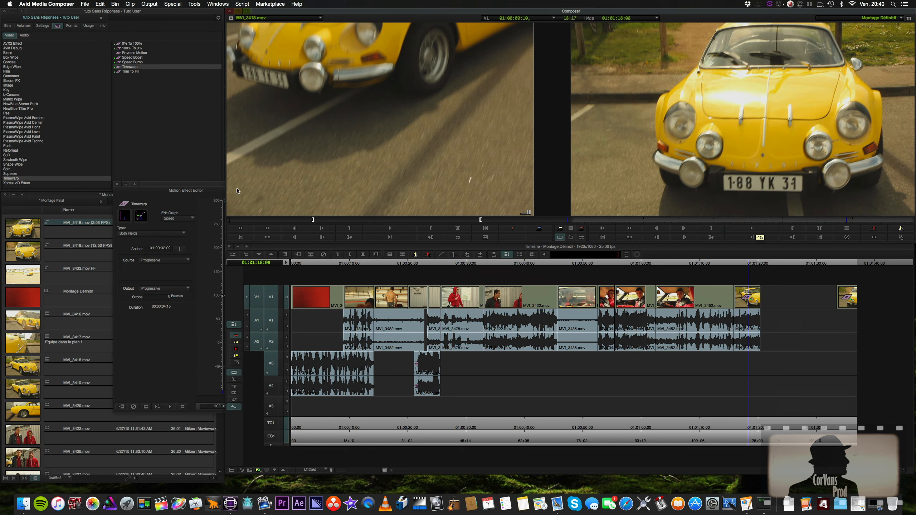
Delete the speed keyframes at 01:01:17:03 and 01:01:17:06 from the Timewarp graph.
{"action": "left_click", "coordinate": [179, 187]}
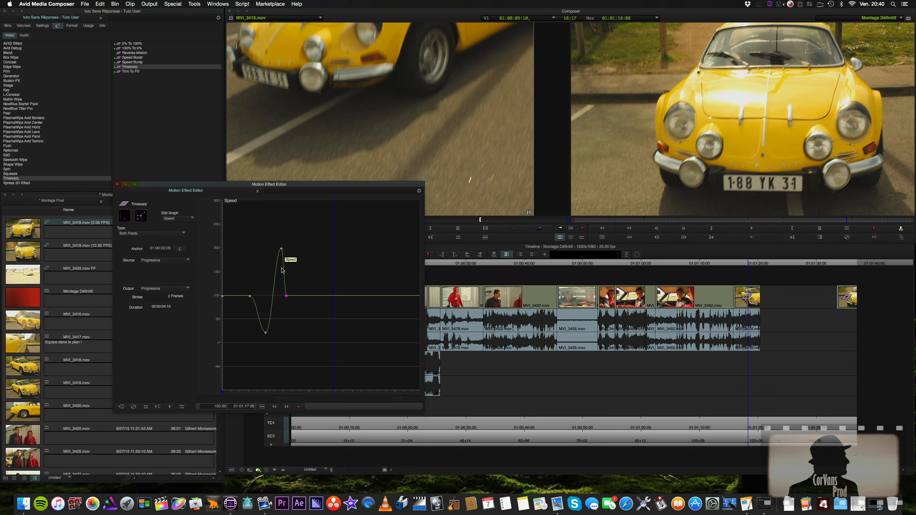
{"action": "left_click", "coordinate": [281, 250]}
{"action": "key", "text": "BackSpace"}
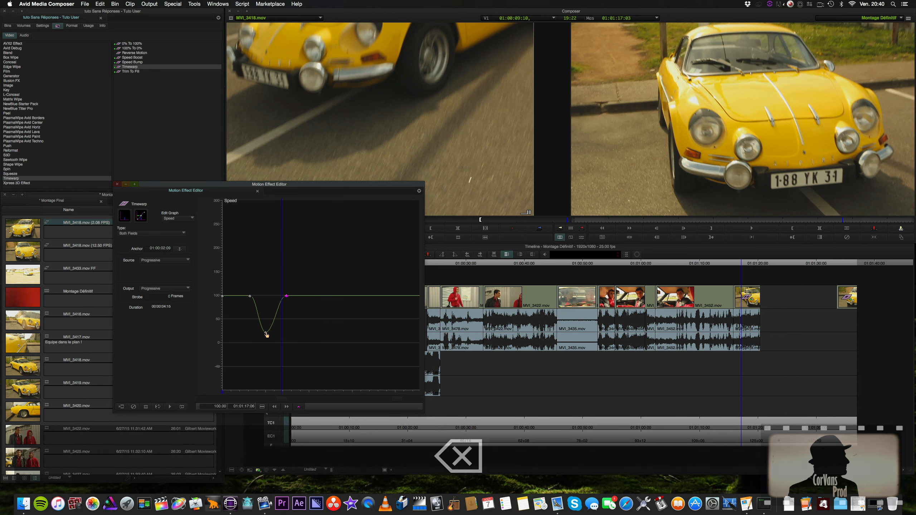
Try the graph's scale and position bars, and step between the speed keyframes at 01:01:16:10 and 01:01:16:19.
{"action": "left_click_drag", "start_coordinate": [281, 399], "coordinate": [281, 403]}
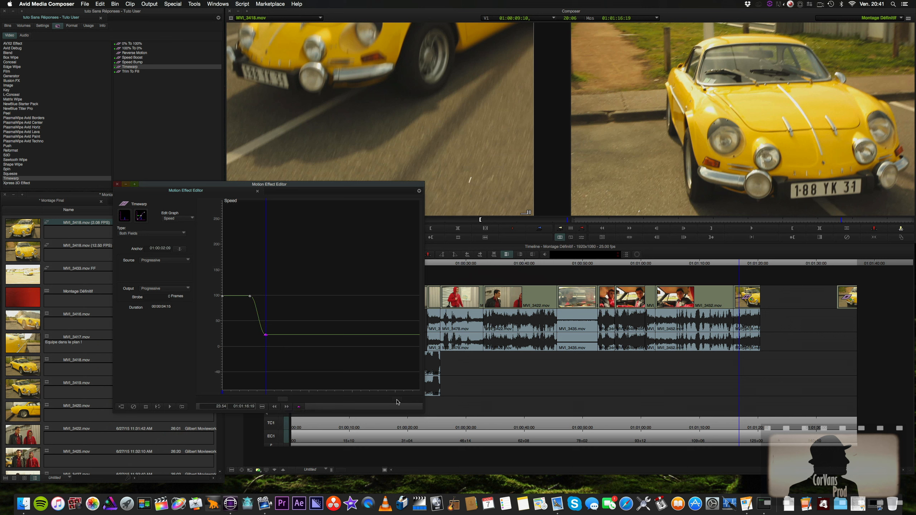
{"action": "mouse_move", "coordinate": [397, 400]}
{"action": "left_mouse_down"}
{"action": "mouse_move", "coordinate": [410, 400]}
{"action": "mouse_move", "coordinate": [397, 403]}
{"action": "left_mouse_up"}
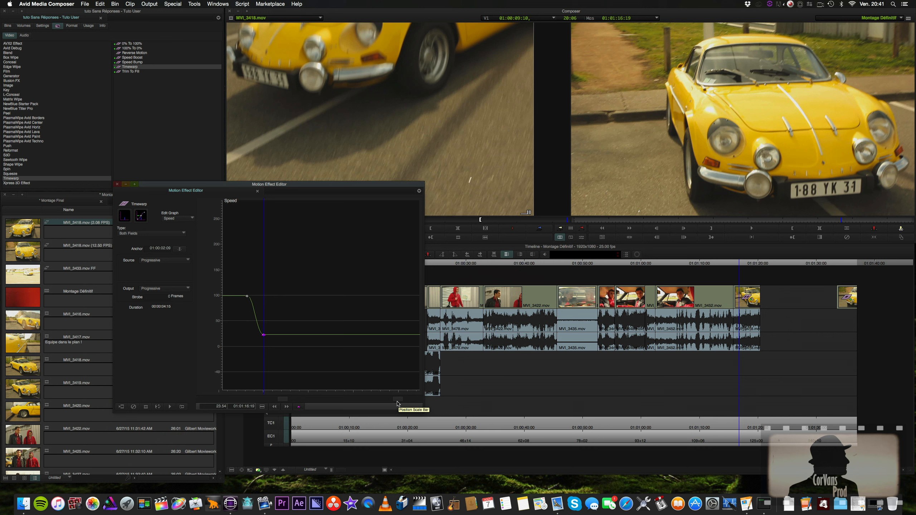
{"action": "left_click", "coordinate": [274, 407]}
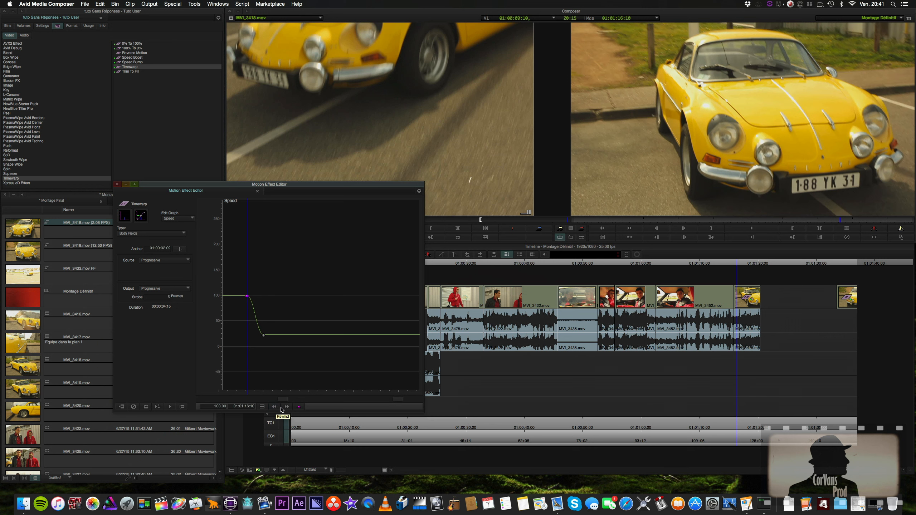
{"action": "left_click", "coordinate": [286, 406]}
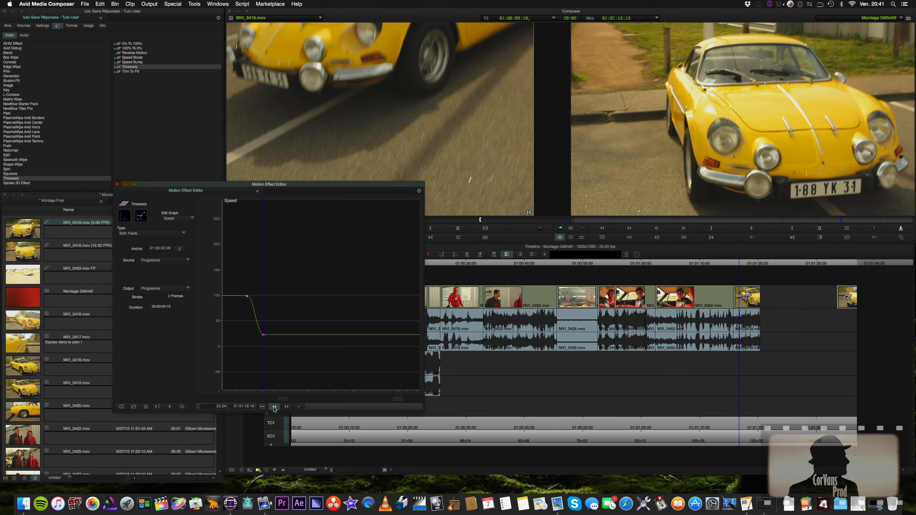
{"action": "left_click", "coordinate": [275, 407]}
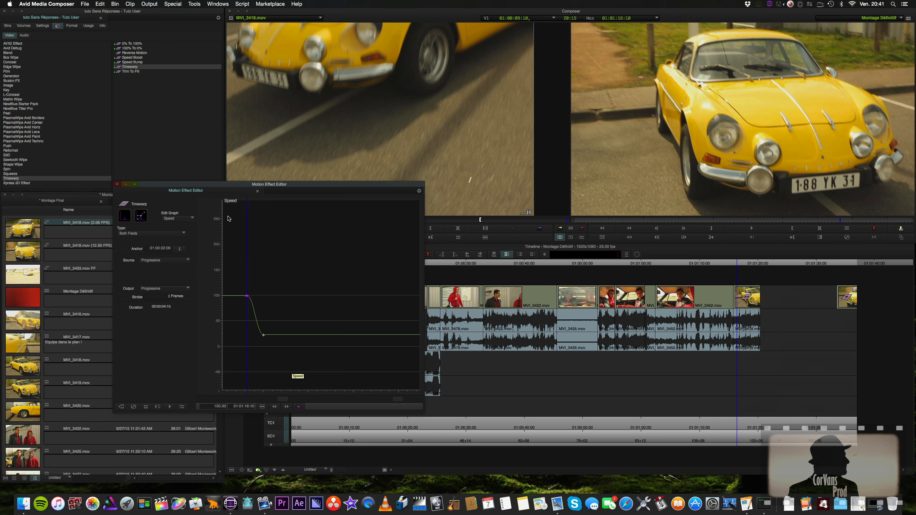
Display the Position graph beside the Speed graph, and delete the speed keyframe at 01:01:16:19.
{"action": "left_click", "coordinate": [141, 216]}
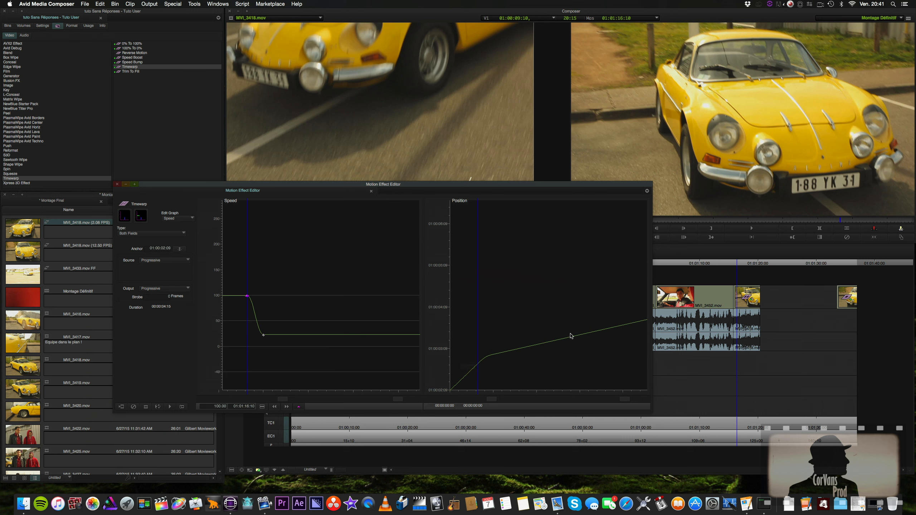
{"action": "left_click_drag", "start_coordinate": [400, 185], "coordinate": [367, 127]}
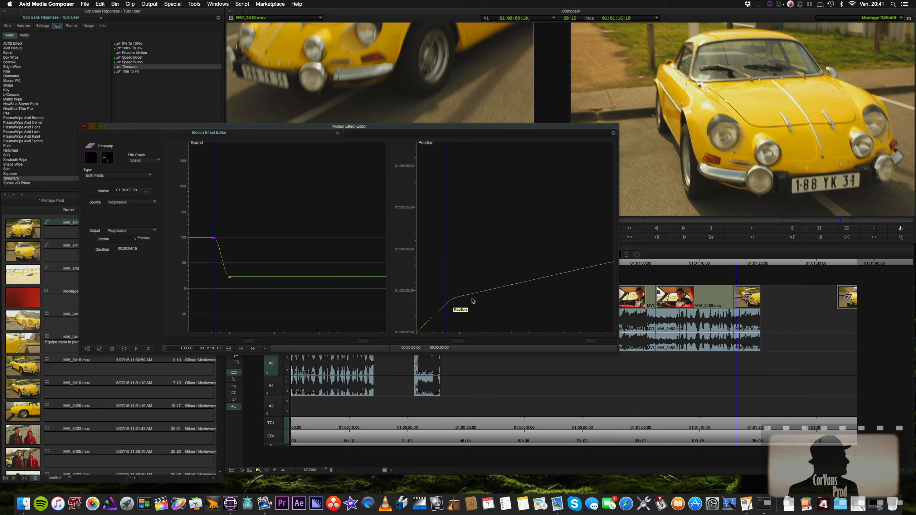
{"action": "left_click", "coordinate": [230, 277]}
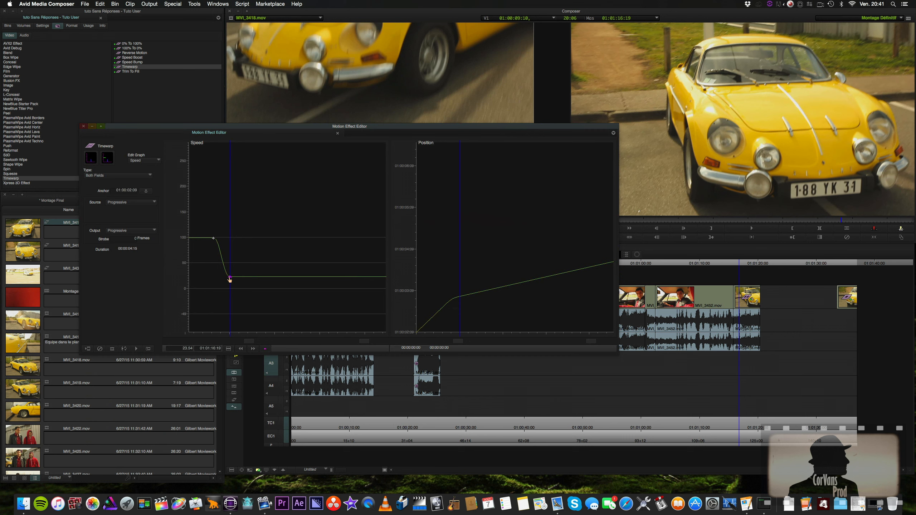
{"action": "key", "text": "BackSpace"}
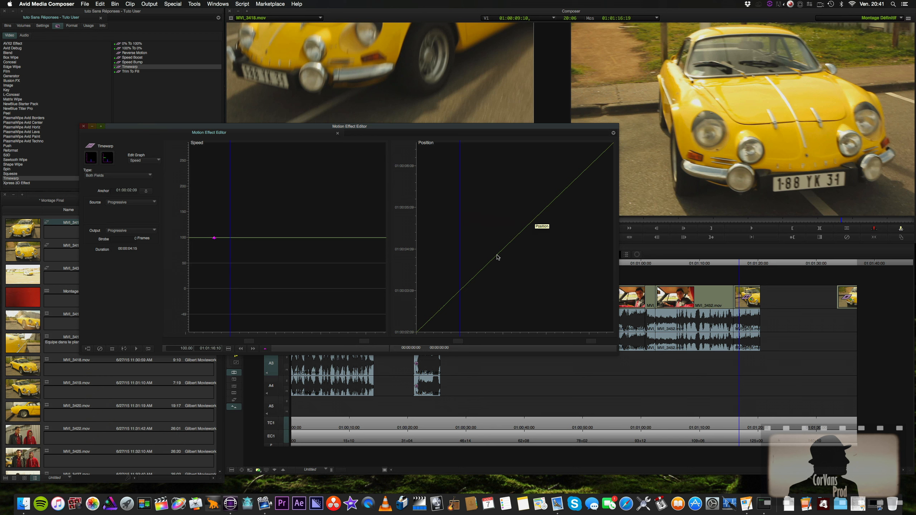
{"action": "key", "text": "super+z"}
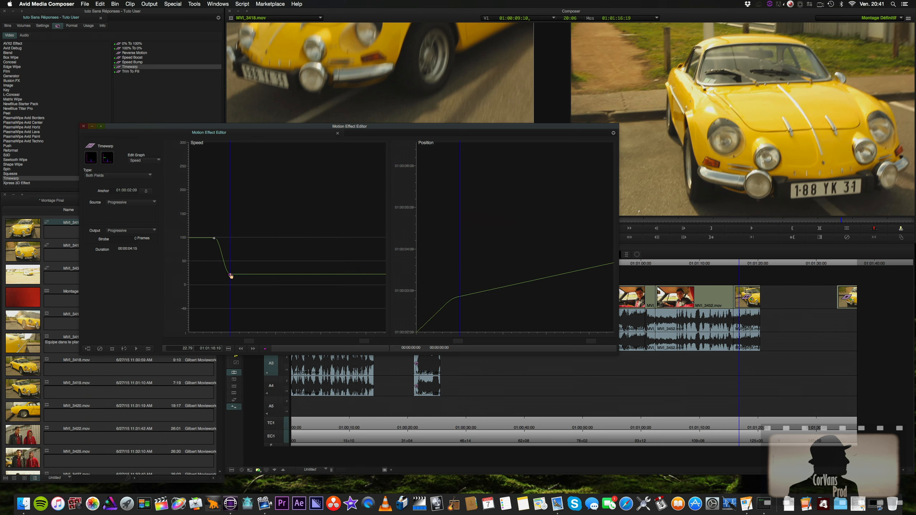
{"action": "key", "text": "BackSpace"}
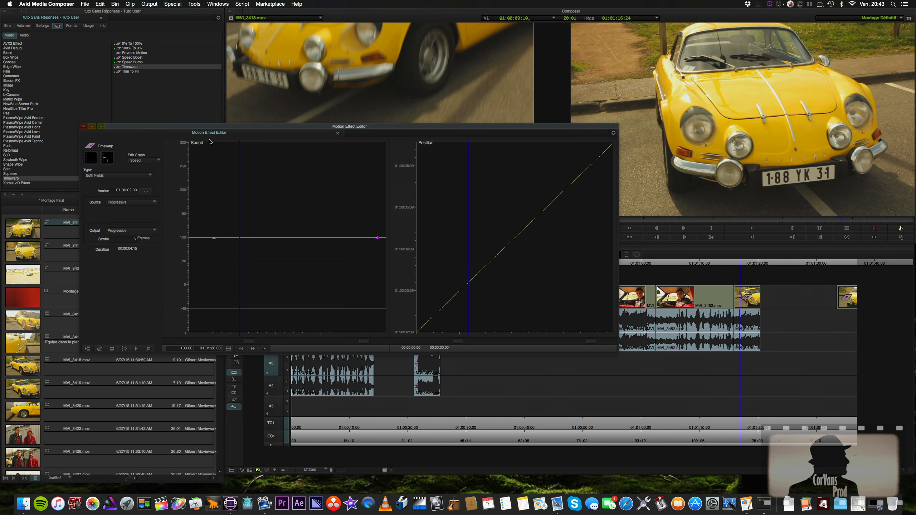
Raise the speed keyframe at 01:01:16:10 to about 135% to compare it with the Position graph, and delete that keyframe.
{"action": "left_click", "coordinate": [91, 159]}
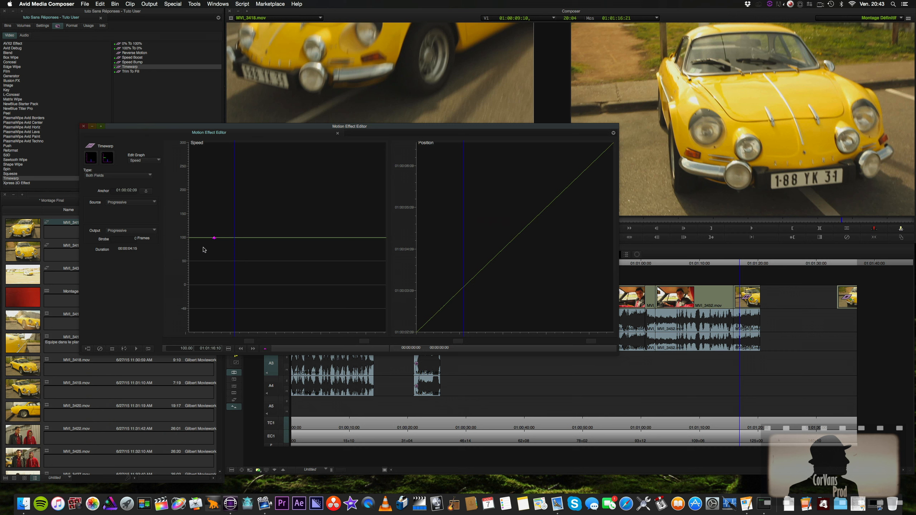
{"action": "mouse_move", "coordinate": [215, 238]}
{"action": "left_mouse_down"}
{"action": "mouse_move", "coordinate": [220, 212]}
{"action": "mouse_move", "coordinate": [220, 246]}
{"action": "mouse_move", "coordinate": [220, 223]}
{"action": "left_mouse_up"}
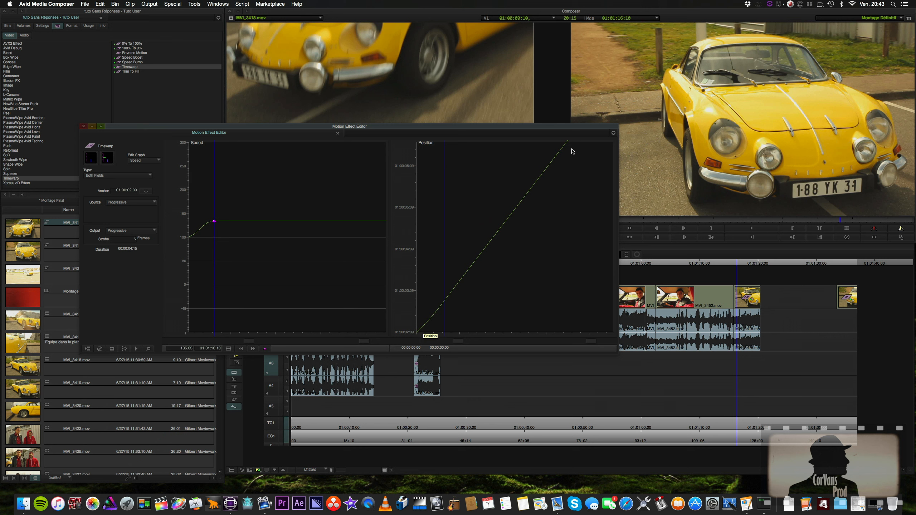
{"action": "key", "text": "Delete"}
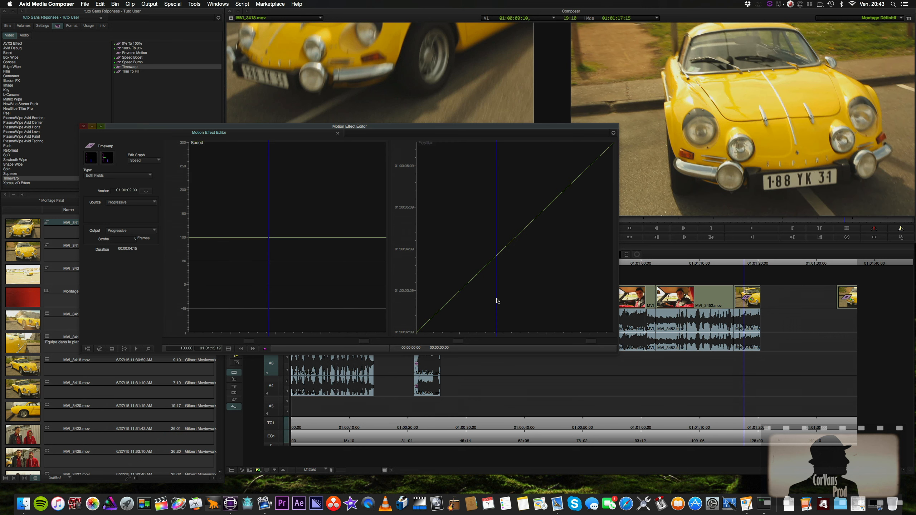
{"action": "left_click", "coordinate": [496, 300]}
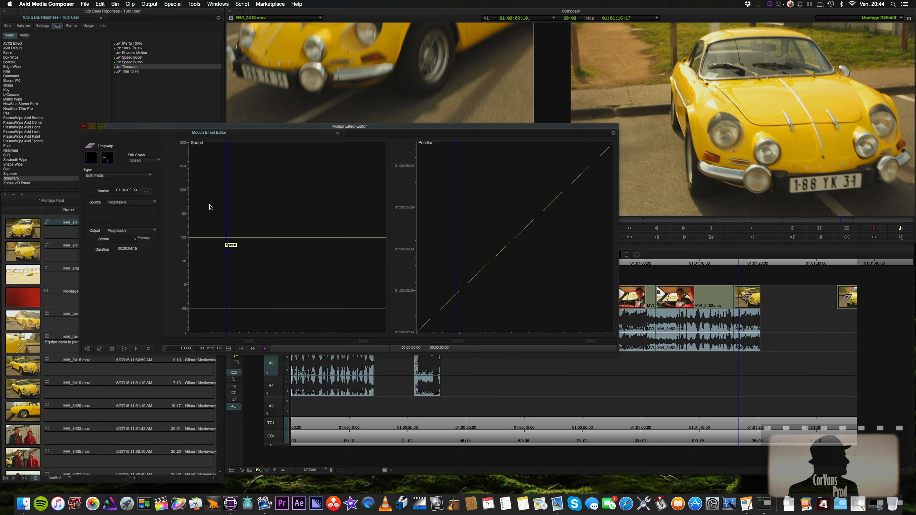
{"action": "key", "text": "n"}
{"action": "key", "text": "BackSpace"}
{"action": "left_click", "coordinate": [205, 258]}
{"action": "left_click_drag", "start_coordinate": [195, 253], "coordinate": [182, 254]}
{"action": "key", "text": "n"}
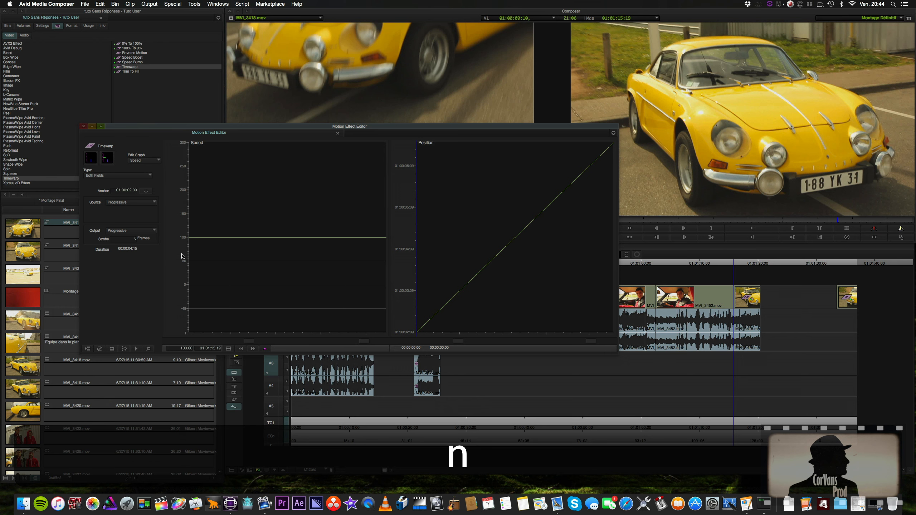
Add speed keyframes at 01:01:15:21 and 01:01:16:08 in the Timewarp graph.
{"action": "left_click", "coordinate": [189, 223]}
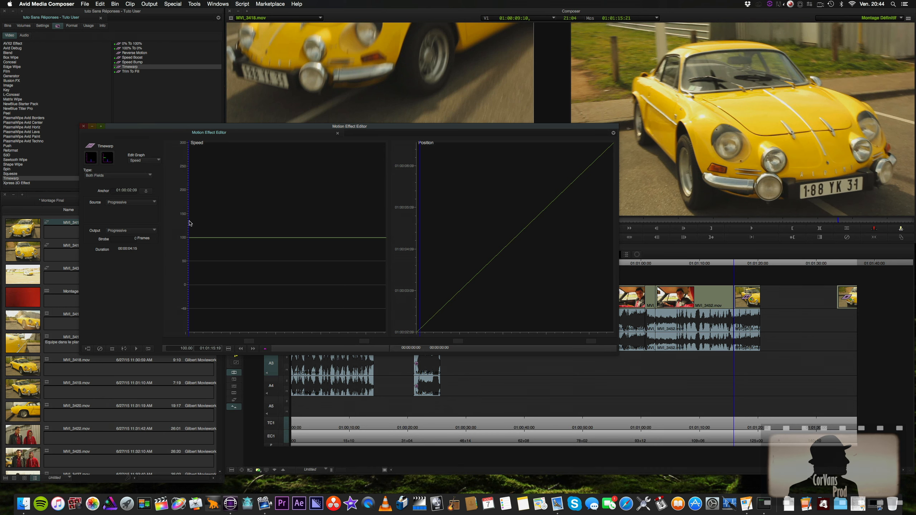
{"action": "key", "text": "n"}
{"action": "left_click", "coordinate": [214, 296]}
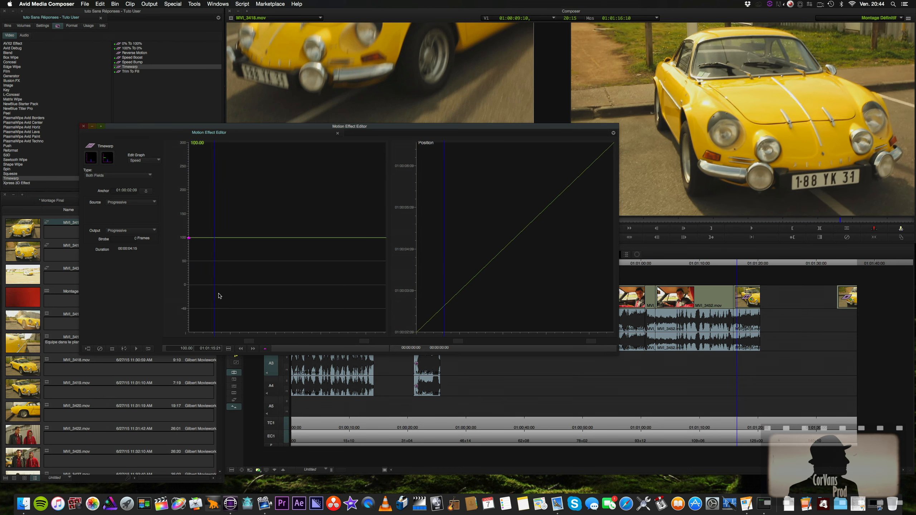
{"action": "left_click", "coordinate": [212, 297]}
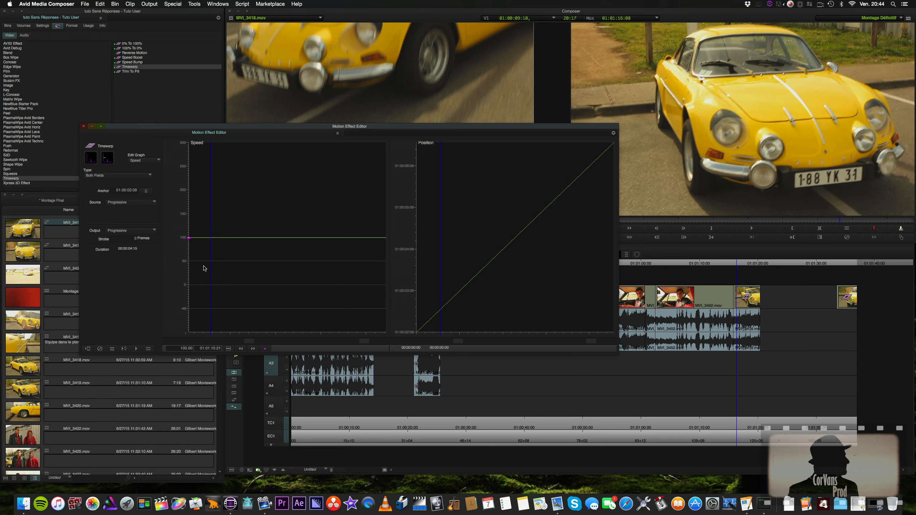
{"action": "key", "text": "n"}
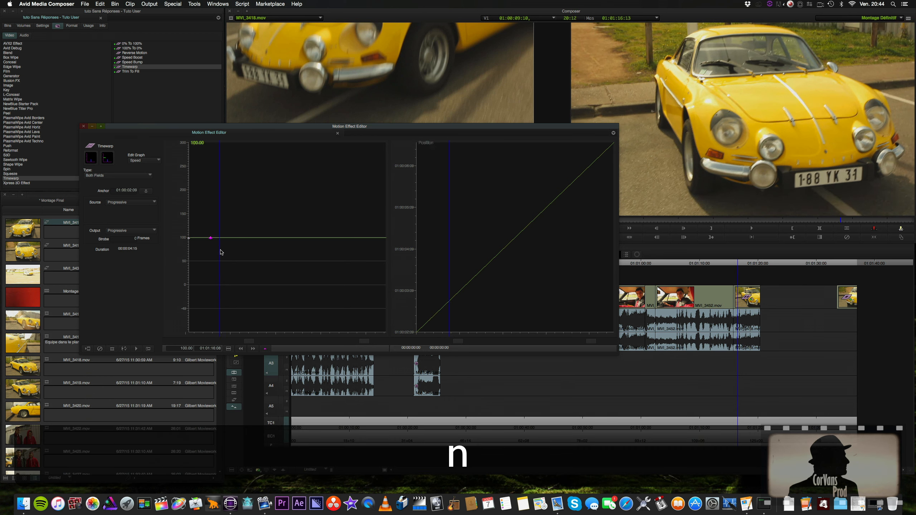
Set the Timewarp anchor at the 01:01:16:08 keyframe, and lower the 01:01:15:21 keyframe's speed to about 11%.
{"action": "left_click", "coordinate": [145, 191]}
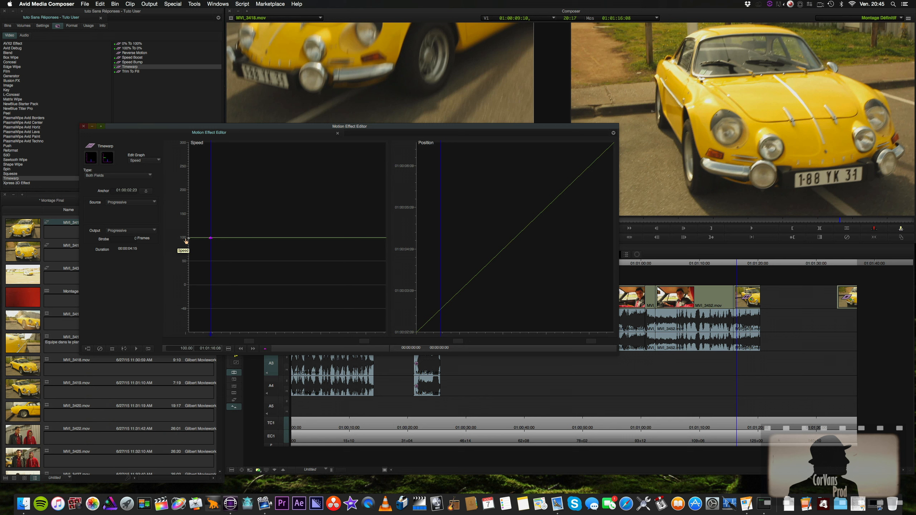
{"action": "left_click_drag", "start_coordinate": [188, 238], "coordinate": [186, 282]}
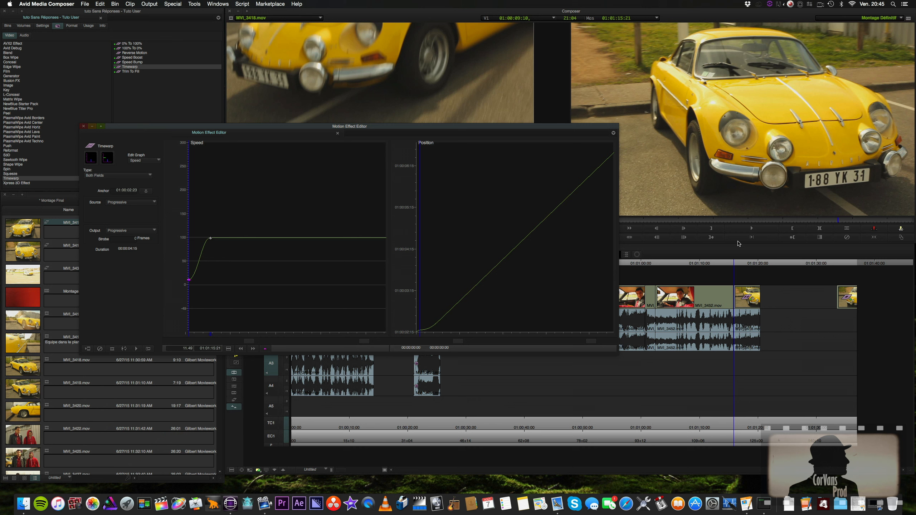
Return to the start of the Timewarp clip in the sequence, and play it to check the slow start before the anchored frame.
{"action": "left_click", "coordinate": [747, 247]}
{"action": "left_click", "coordinate": [753, 220]}
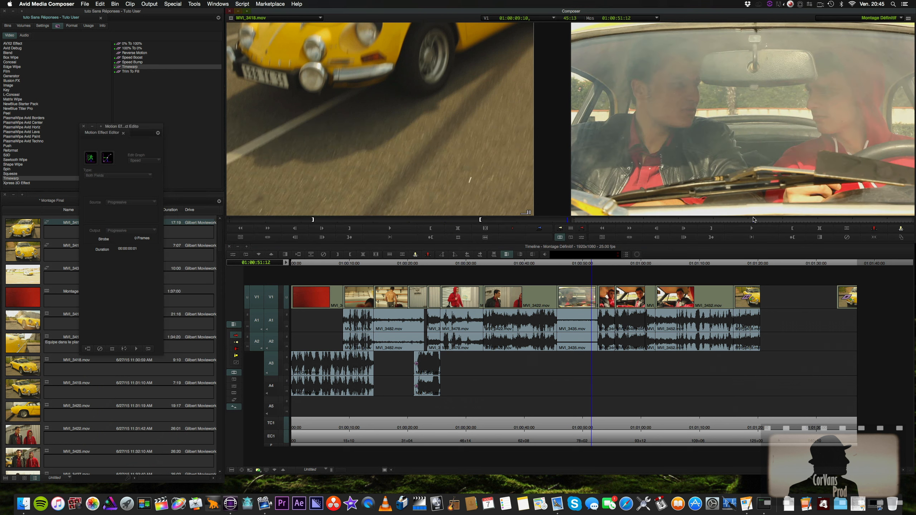
{"action": "left_click", "coordinate": [733, 263]}
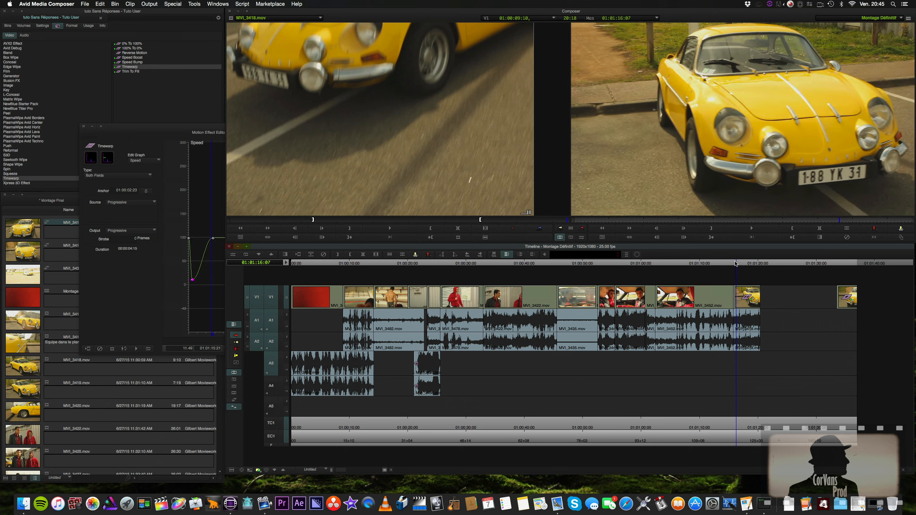
{"action": "left_click", "coordinate": [758, 229]}
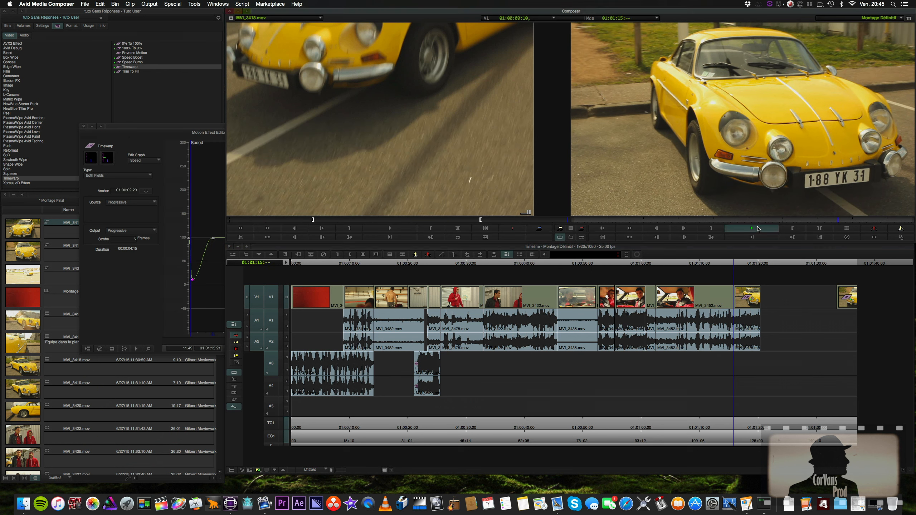
Stop playback and move through the beginning of the Timewarp's Speed graph to the keyframe at 01:01:16:08.
{"action": "left_click", "coordinate": [758, 229]}
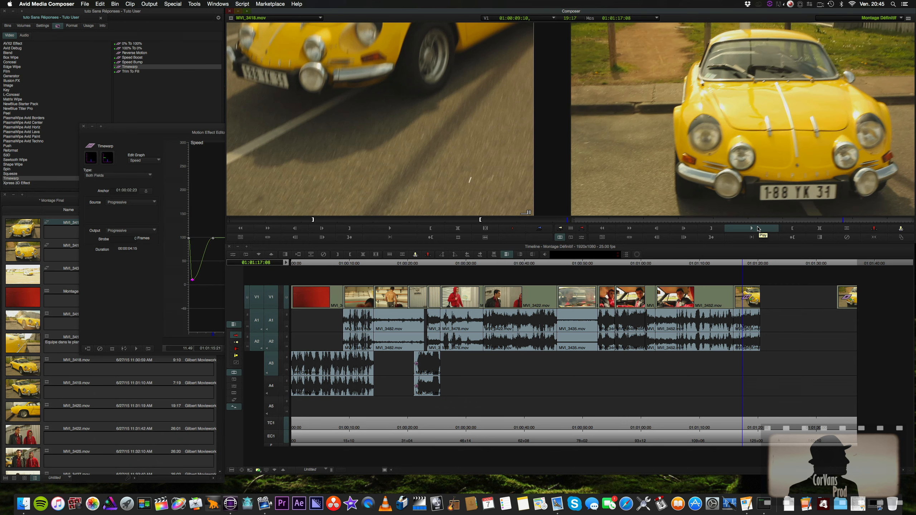
{"action": "left_click", "coordinate": [208, 302]}
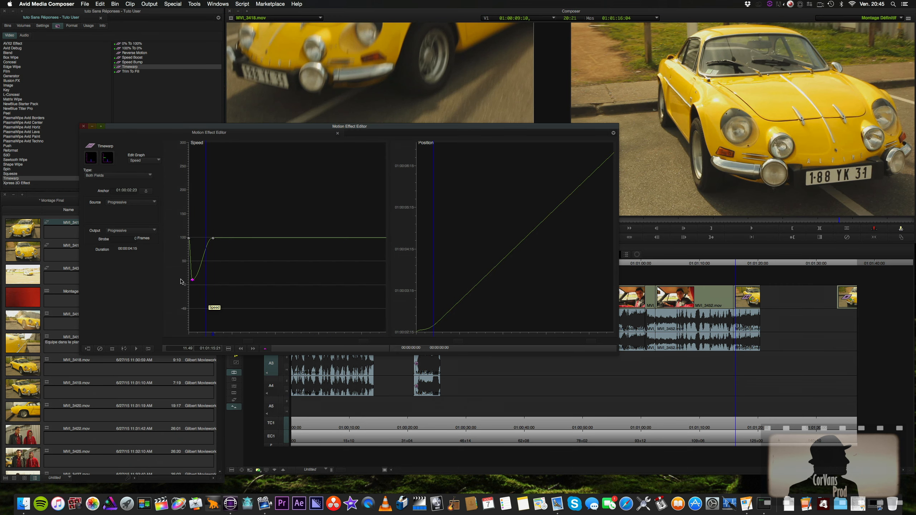
{"action": "left_click", "coordinate": [212, 142]}
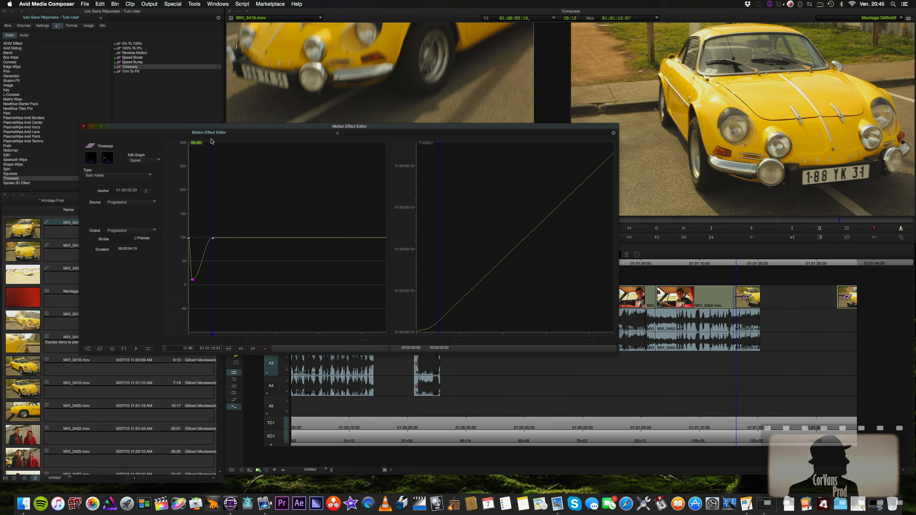
{"action": "left_click_drag", "start_coordinate": [211, 140], "coordinate": [213, 140]}
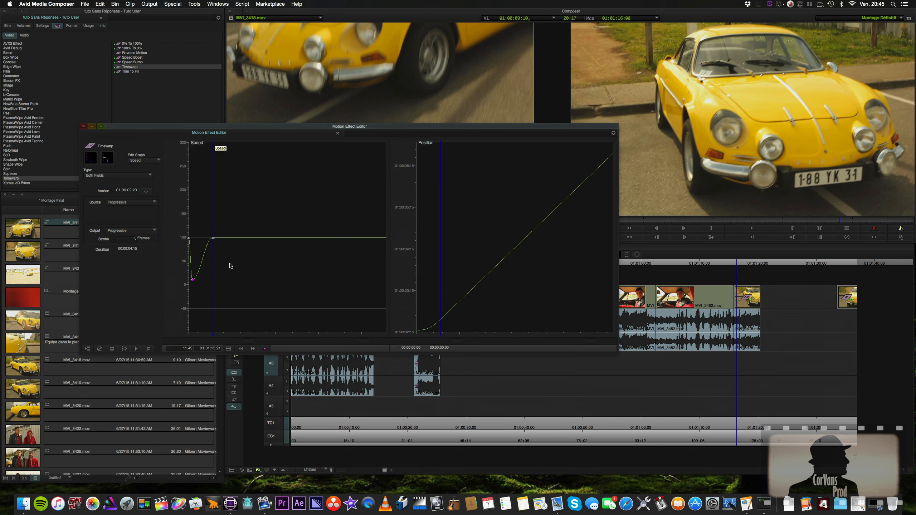
Delete the lowered speed keyframe at 01:01:15:21 from the Timewarp's Speed graph.
{"action": "left_click", "coordinate": [213, 239]}
{"action": "left_click", "coordinate": [192, 281]}
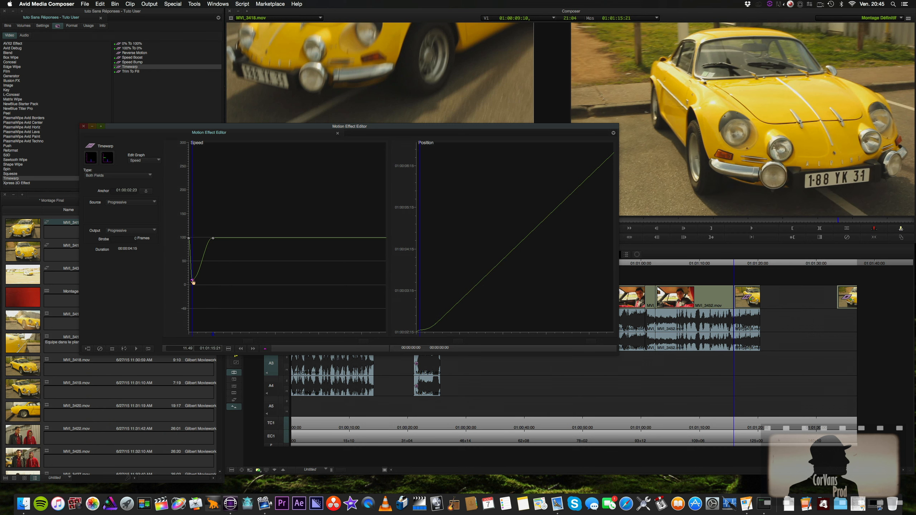
{"action": "key", "text": "BackSpace"}
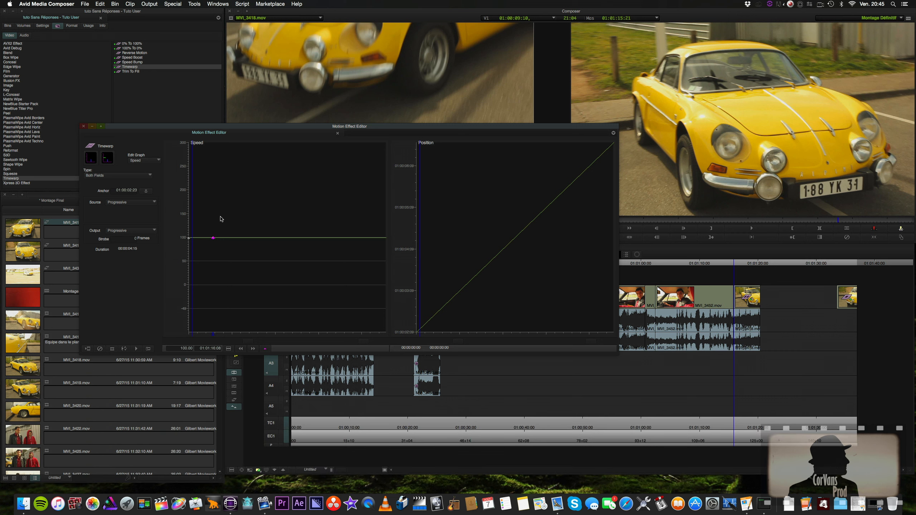
Try the source anchor on a new speed keyframe at 01:01:19:05, and delete that keyframe and the one at 01:01:16:08.
{"action": "left_click_drag", "start_coordinate": [221, 217], "coordinate": [337, 229]}
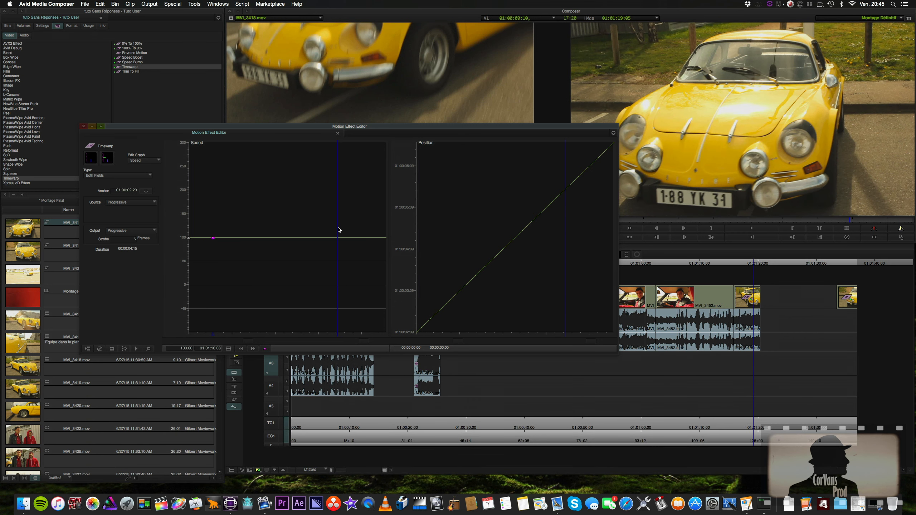
{"action": "left_click", "coordinate": [147, 191]}
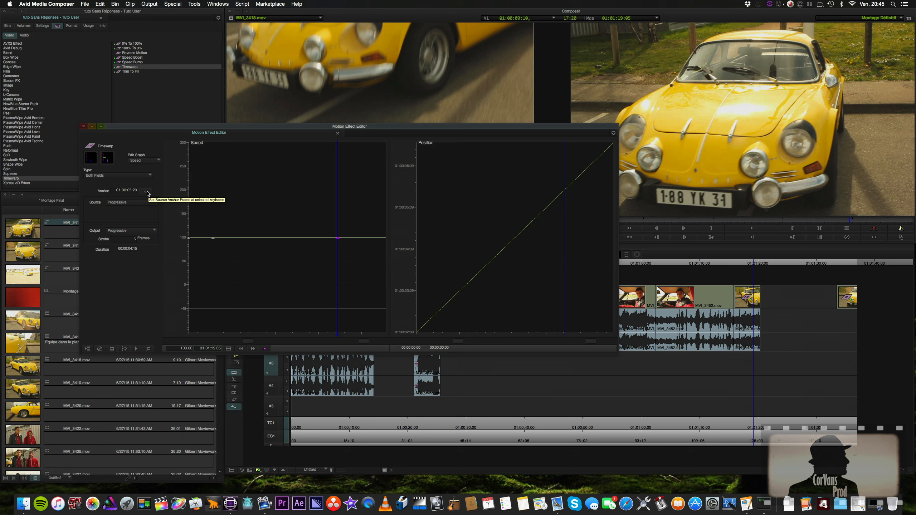
{"action": "key", "text": "BackSpace"}
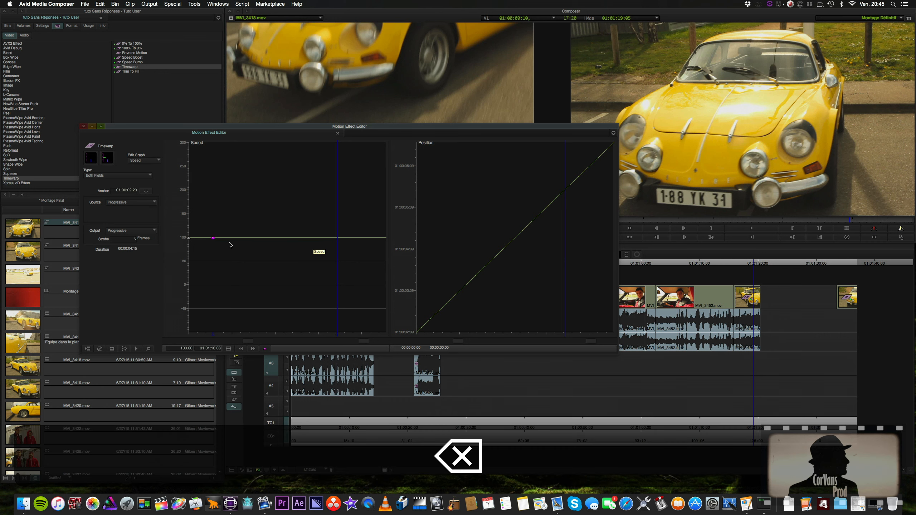
{"action": "key", "text": "BackSpace"}
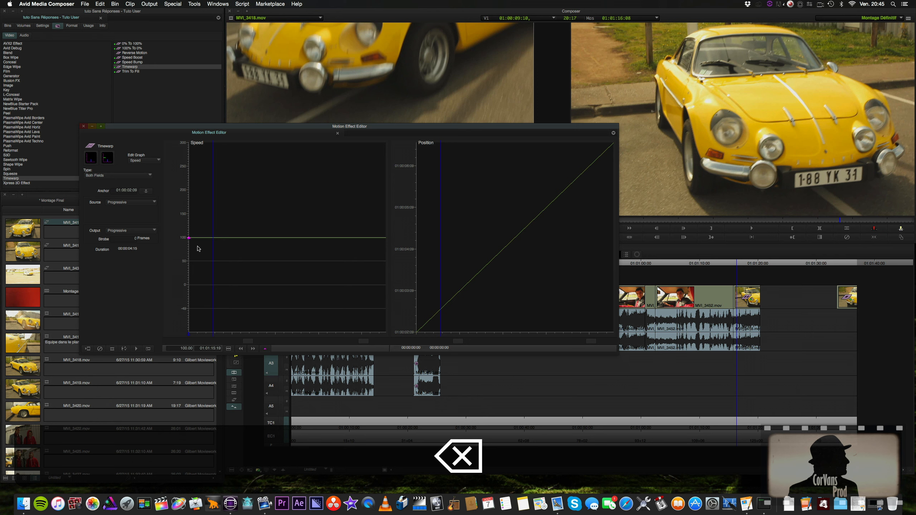
Lower the speed of the Timewarp's start keyframe to about 11%, and play the clip from 01:01:16:09 to check the slow motion.
{"action": "left_click_drag", "start_coordinate": [188, 240], "coordinate": [191, 271]}
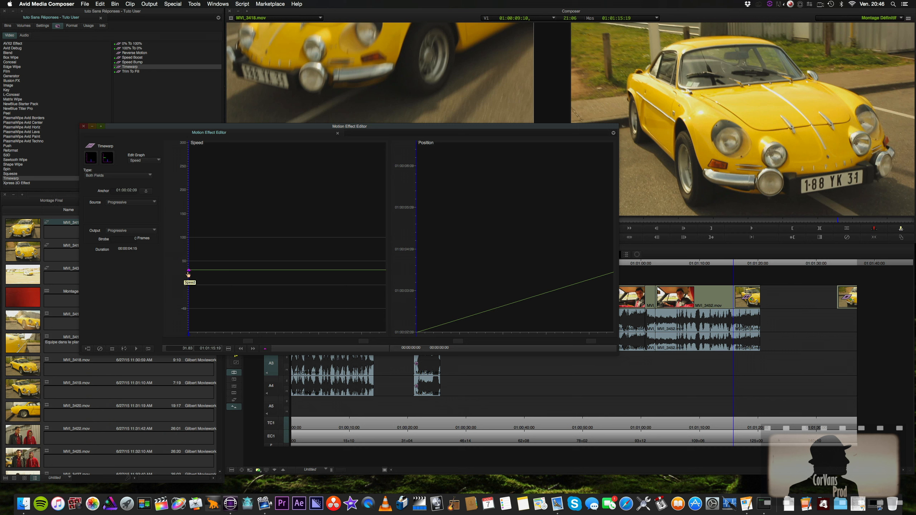
{"action": "left_click_drag", "start_coordinate": [188, 275], "coordinate": [188, 284]}
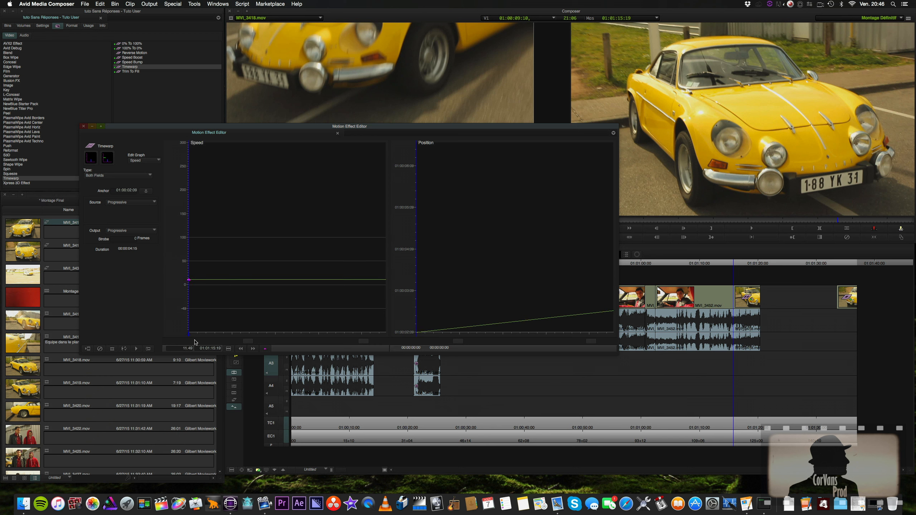
{"action": "left_click", "coordinate": [737, 263]}
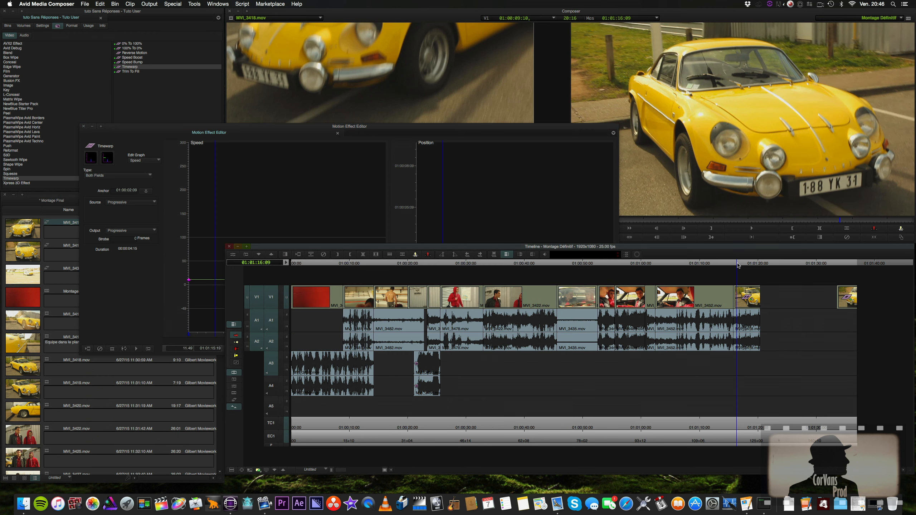
{"action": "left_click", "coordinate": [749, 229]}
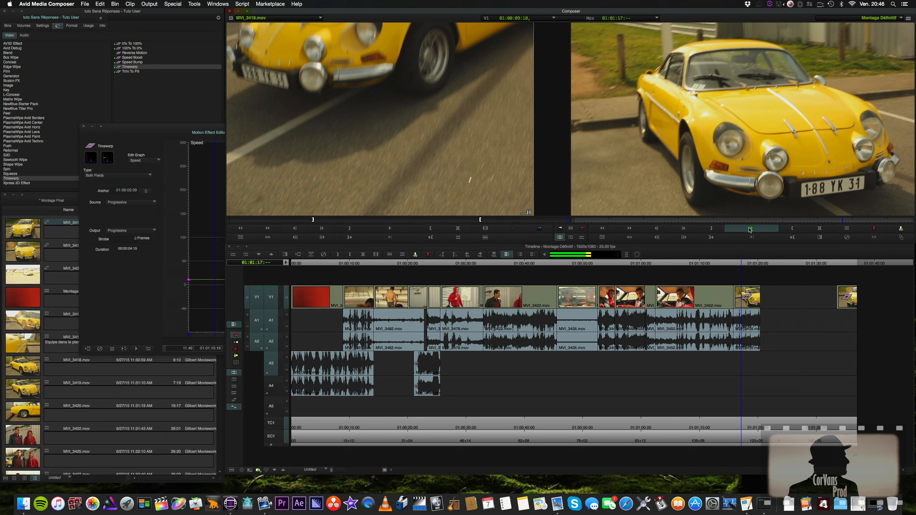
{"action": "left_click", "coordinate": [749, 229]}
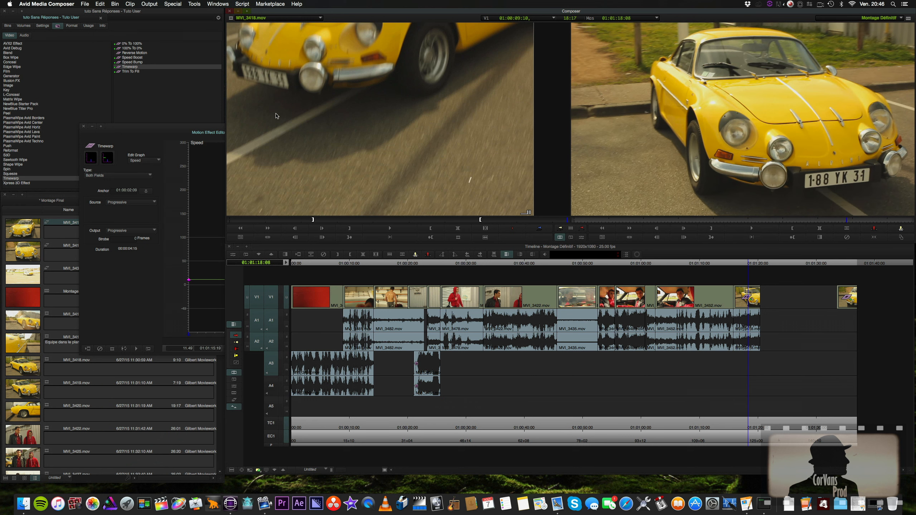
Change the Timewarp's rendering type to FluidMotion.
{"action": "left_click", "coordinate": [177, 131]}
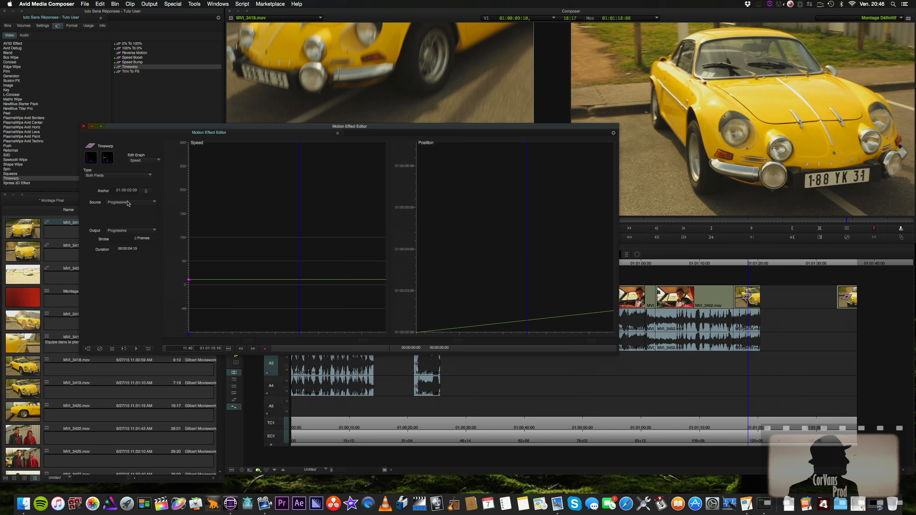
{"action": "left_click", "coordinate": [120, 176]}
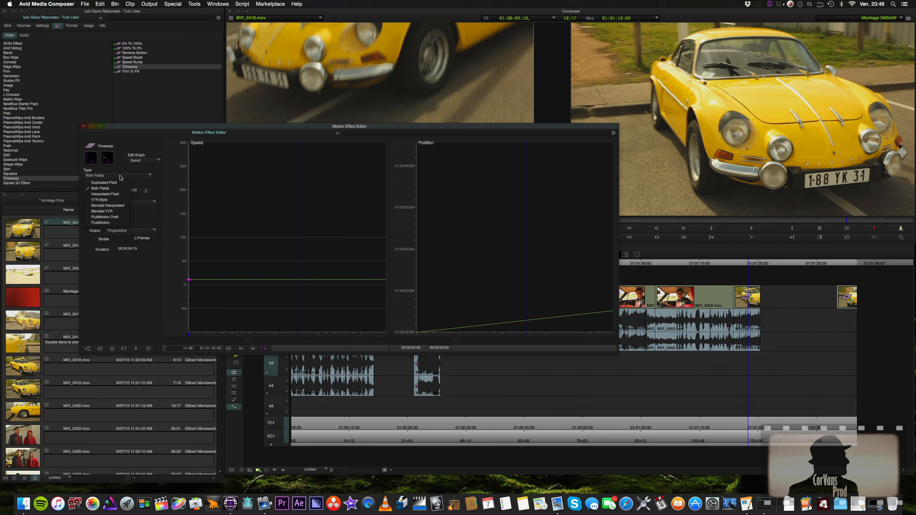
{"action": "left_click", "coordinate": [119, 223]}
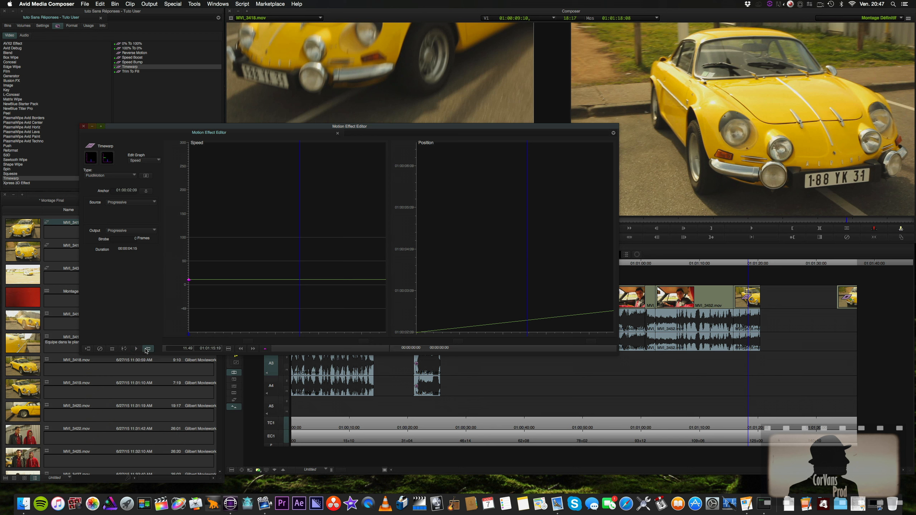
Render the FluidMotion Timewarp effect, using the motion effect drive and without running in the background.
{"action": "left_click", "coordinate": [86, 349]}
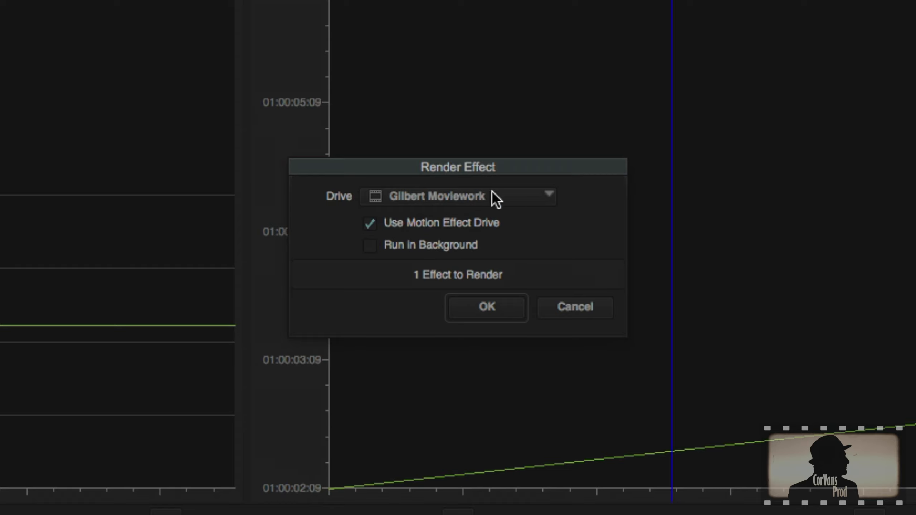
{"action": "left_click", "coordinate": [493, 306]}
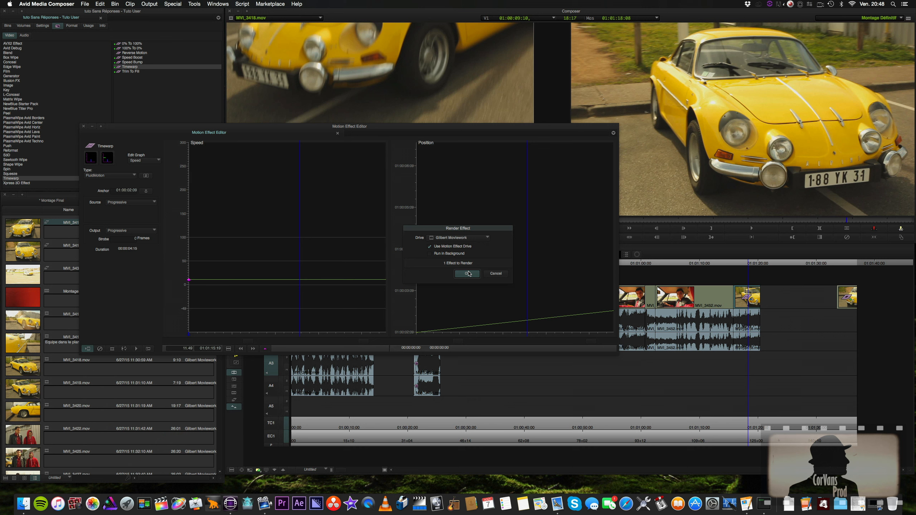
{"action": "left_click", "coordinate": [468, 273]}
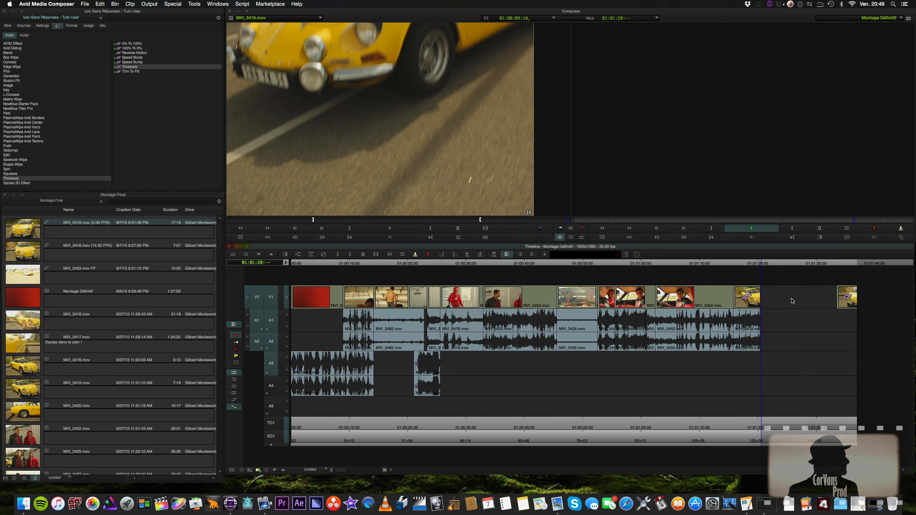
Play the rendered FluidMotion clip several times from its beginning to examine the smoothness of the slow motion.
{"action": "key", "text": "k"}
{"action": "left_click", "coordinate": [735, 265]}
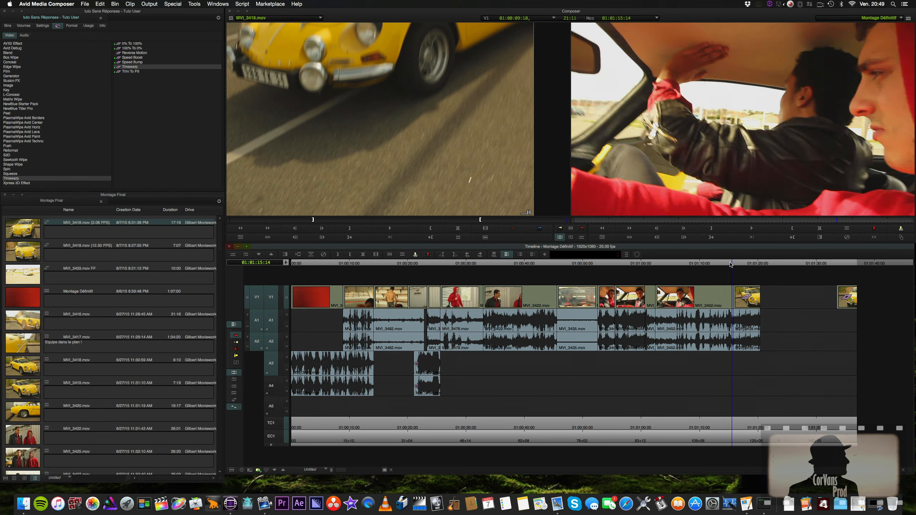
{"action": "key", "text": "l"}
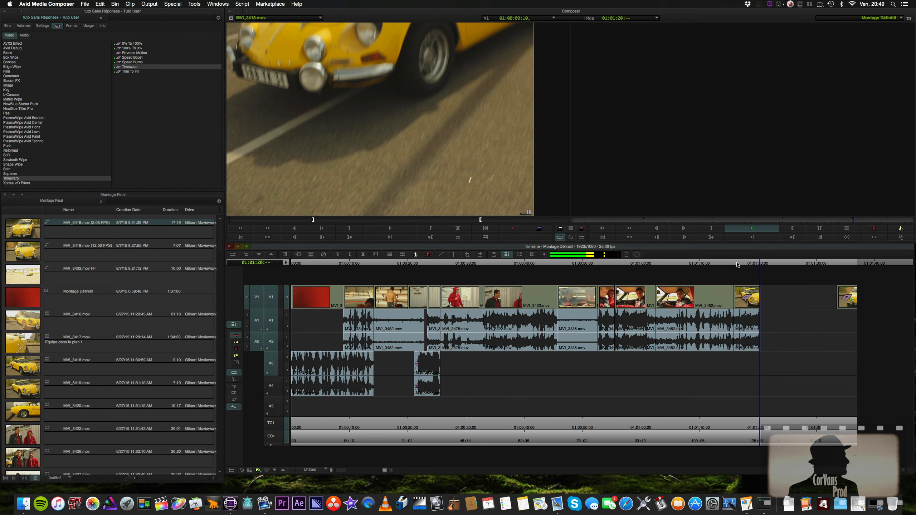
{"action": "key", "text": "k"}
{"action": "left_click", "coordinate": [740, 265]}
{"action": "key", "text": "l"}
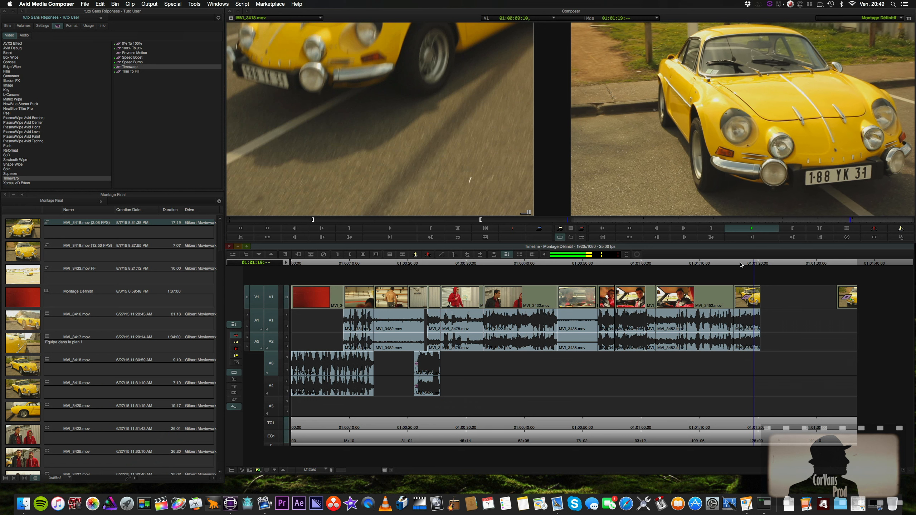
{"action": "key", "text": "k"}
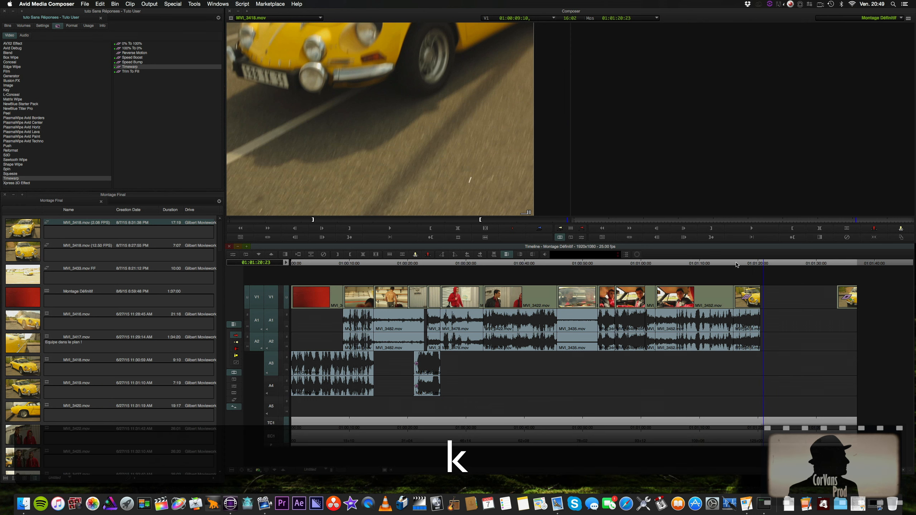
{"action": "left_click", "coordinate": [736, 265]}
{"action": "key", "text": "l"}
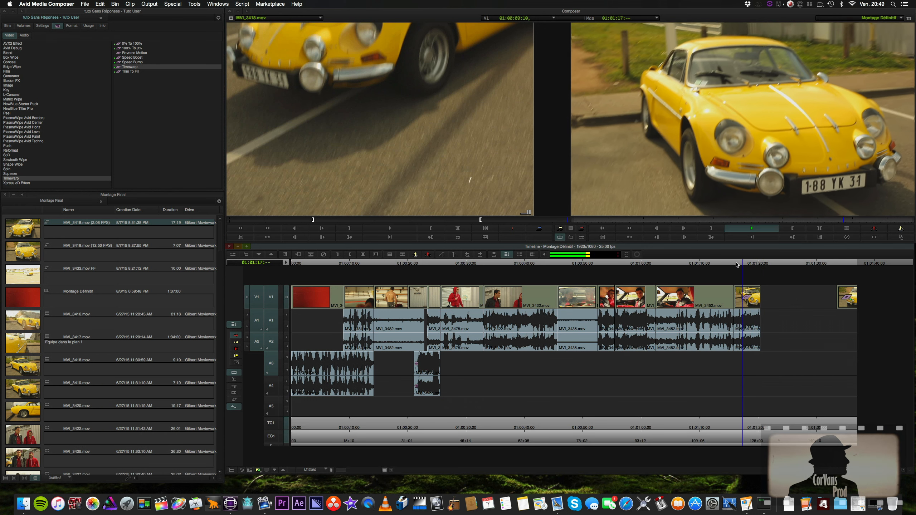
{"action": "key", "text": "k"}
{"action": "left_click", "coordinate": [734, 265]}
{"action": "key", "text": "l"}
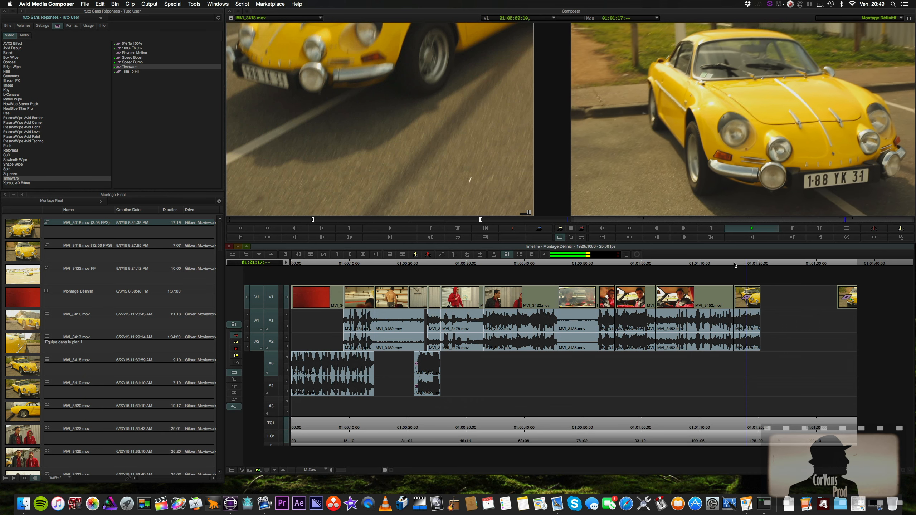
{"action": "key", "text": "k"}
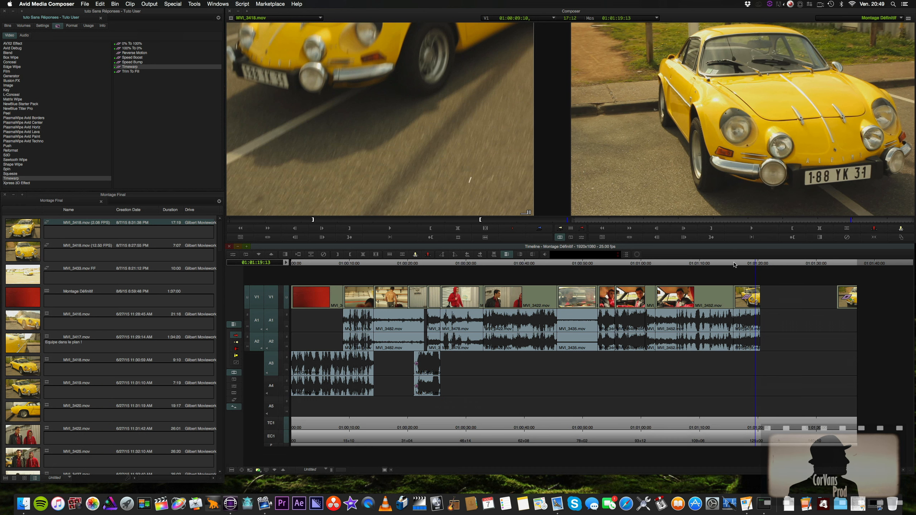
Remove the Timewarp effect from the yellow car clip at 01:01:17:10, and play the clip at its original speed.
{"action": "left_click", "coordinate": [742, 264]}
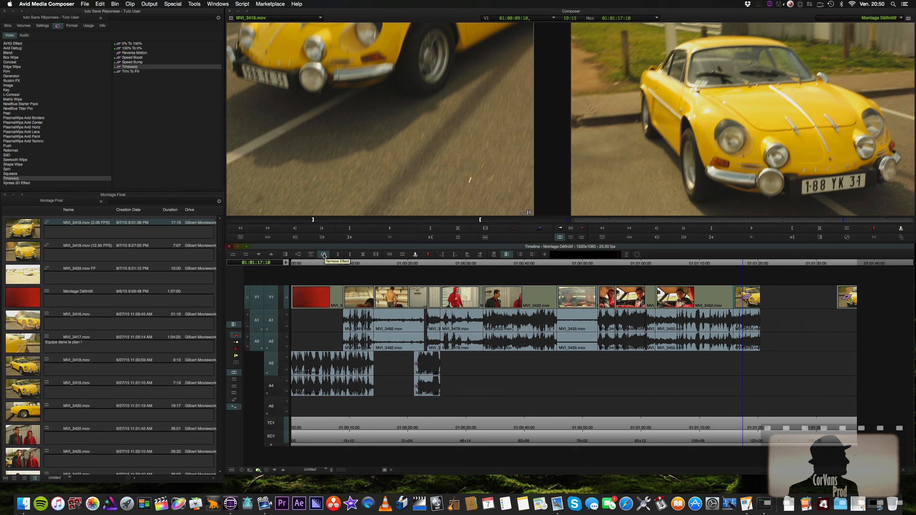
{"action": "left_click", "coordinate": [323, 255]}
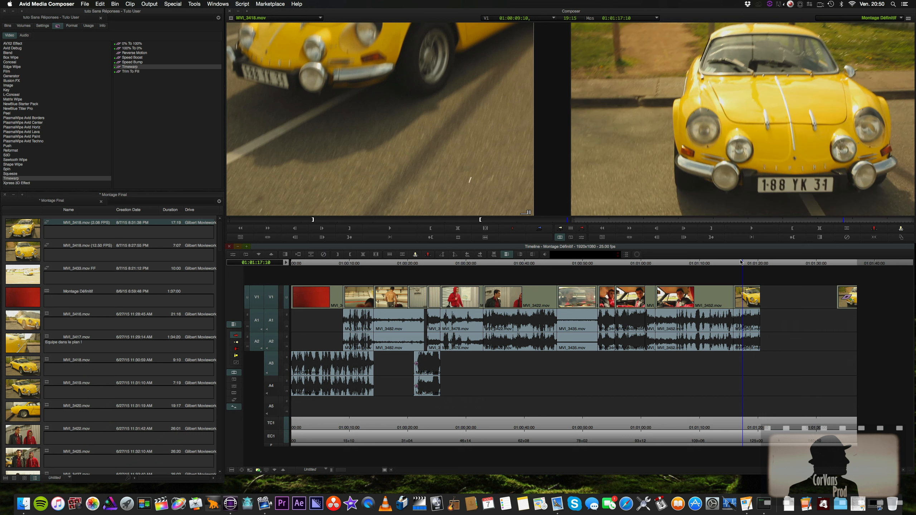
{"action": "left_click", "coordinate": [734, 263]}
{"action": "key", "text": "space"}
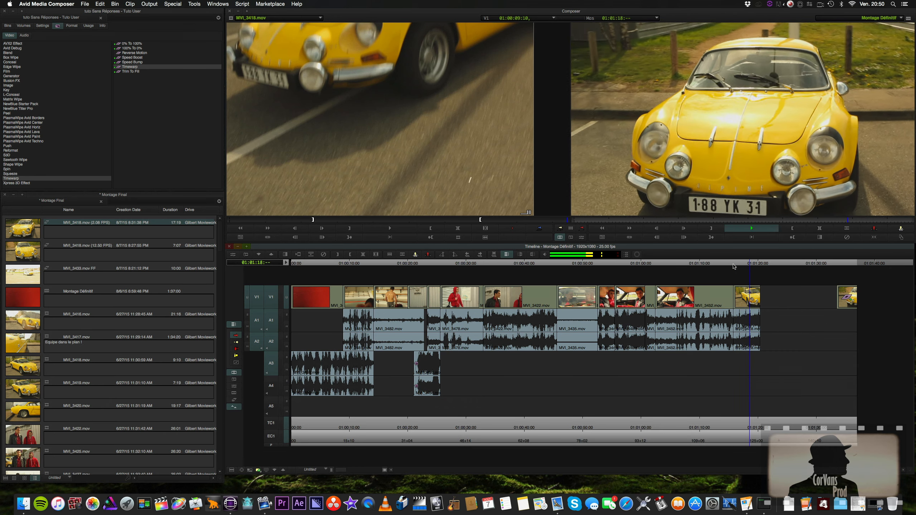
{"action": "key", "text": "k"}
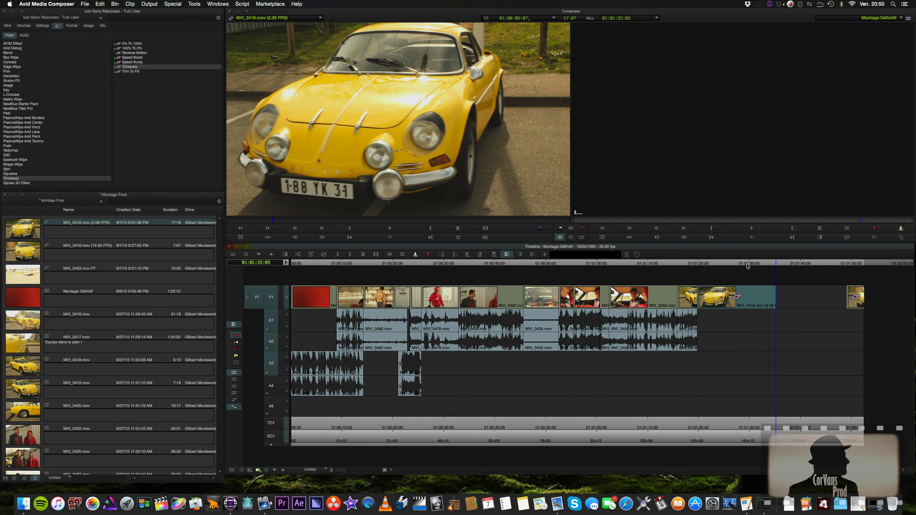
Position the sequence at 01:01:28:06 inside the 2.08 FPS motion effect clip.
{"action": "left_click", "coordinate": [741, 263]}
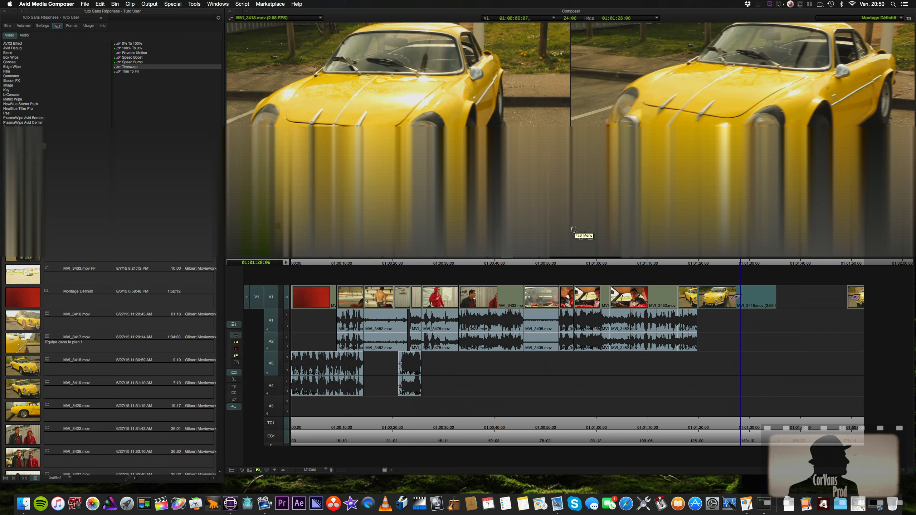
{"action": "left_click", "coordinate": [538, 234]}
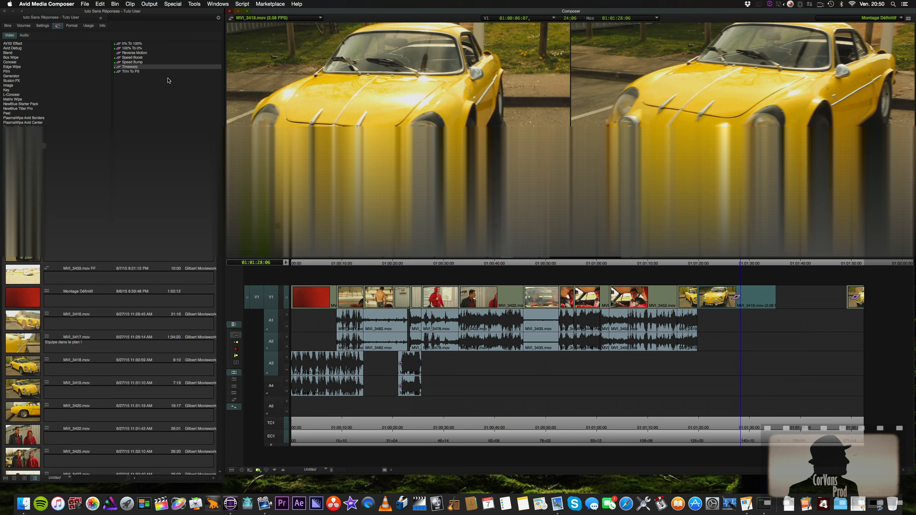
{"action": "left_click", "coordinate": [720, 290]}
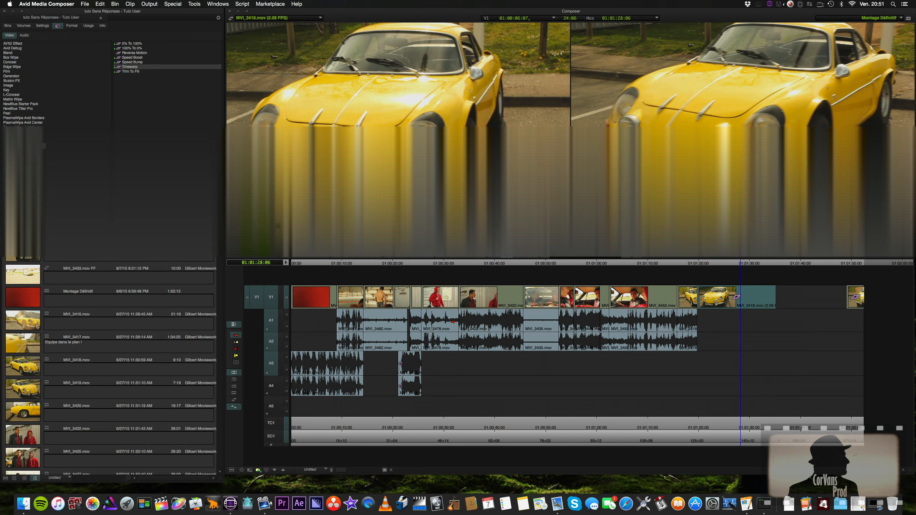
Open the motion effect settings of the 2.08 FPS clip at 01:01:28:06 and promote the effect to a Timewarp.
{"action": "left_click", "coordinate": [234, 386]}
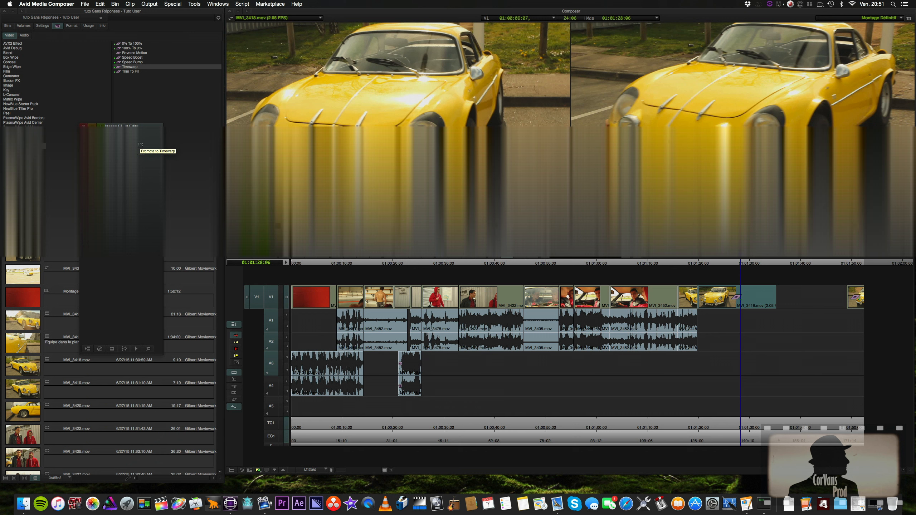
{"action": "left_click", "coordinate": [141, 144]}
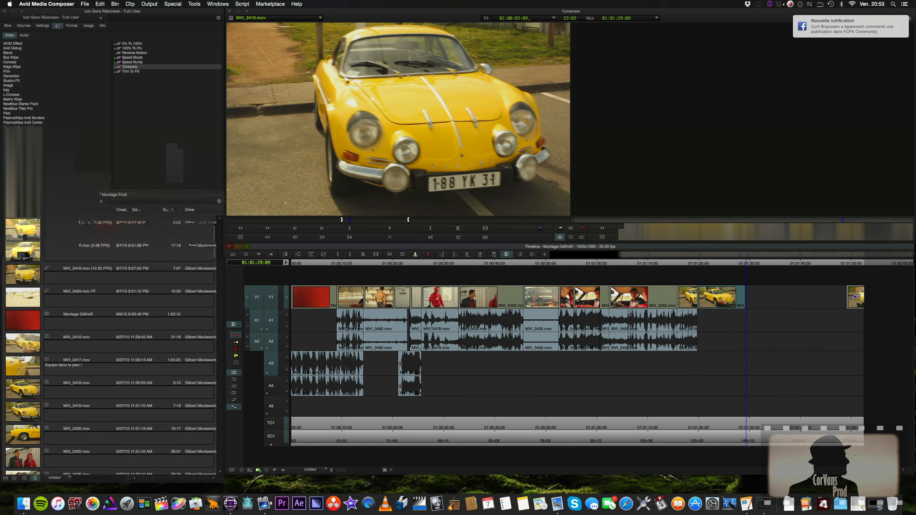
Delete the yellow car clips after 01:01:19:18 and place the marked part of MVI_3418.mov in the sequence at about 01:01:22:22.
{"action": "key", "text": "BackSpace"}
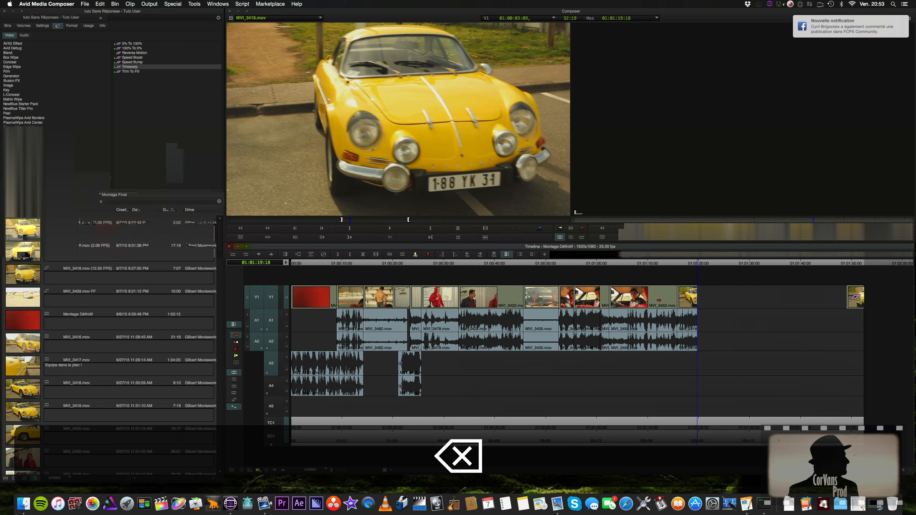
{"action": "left_click", "coordinate": [355, 133]}
{"action": "left_click_drag", "start_coordinate": [417, 121], "coordinate": [713, 297]}
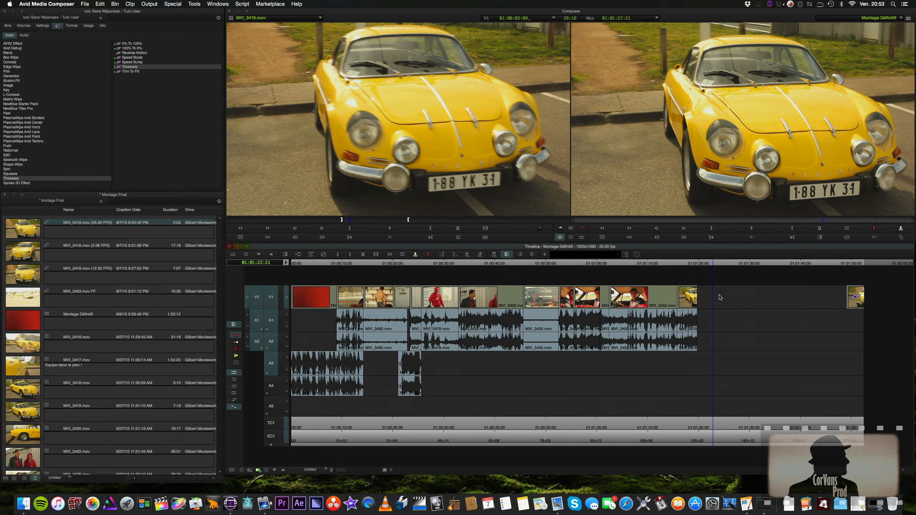
{"action": "left_click_drag", "start_coordinate": [712, 264], "coordinate": [713, 265]}
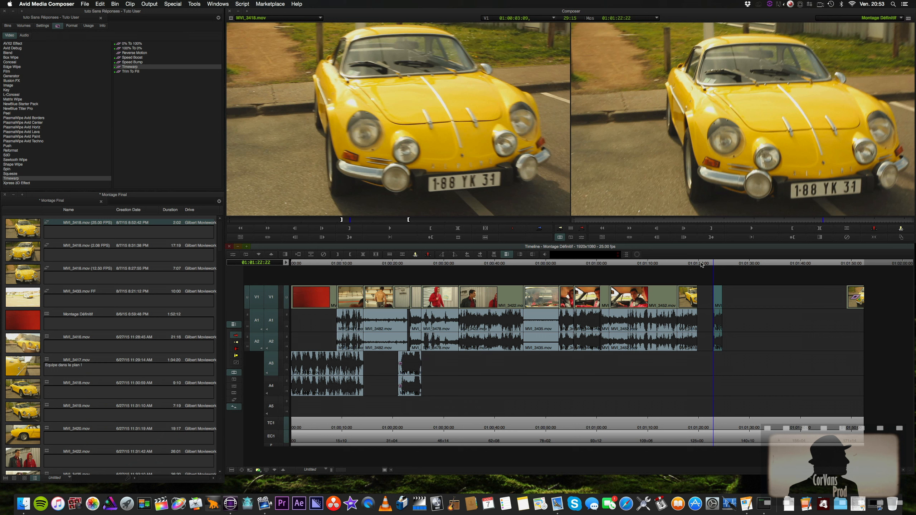
Apply the Reverse Motion effect to the newly placed yellow car clip and play it twice from its beginning.
{"action": "left_click", "coordinate": [133, 53]}
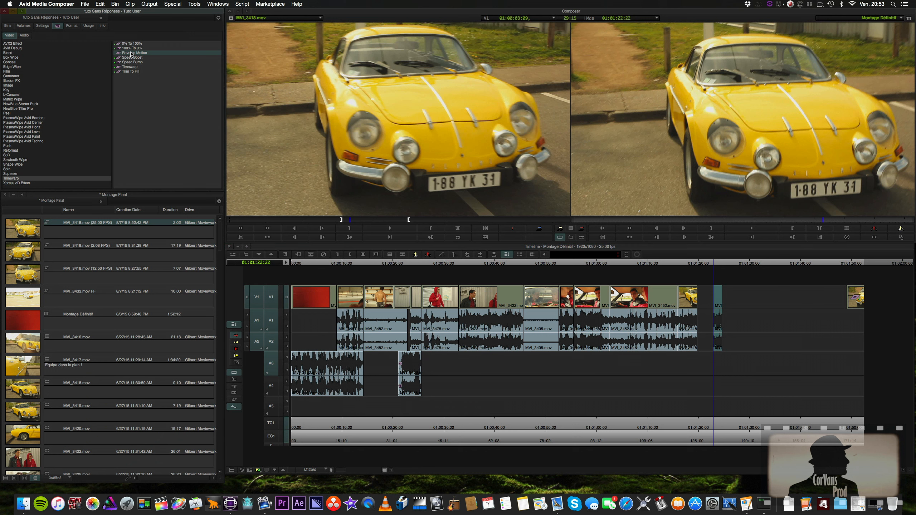
{"action": "left_click_drag", "start_coordinate": [139, 53], "coordinate": [718, 304]}
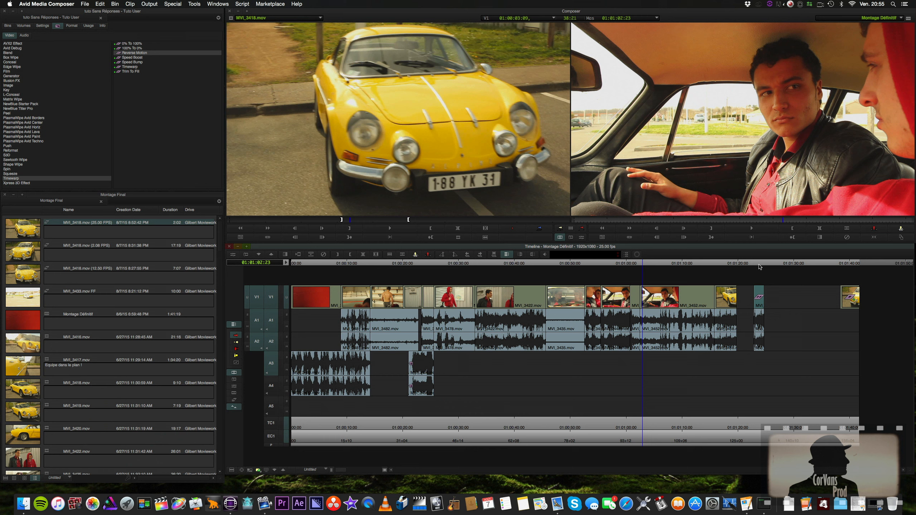
{"action": "mouse_move", "coordinate": [743, 265]}
{"action": "left_mouse_down"}
{"action": "mouse_move", "coordinate": [766, 267]}
{"action": "mouse_move", "coordinate": [756, 270]}
{"action": "left_mouse_up"}
{"action": "key", "text": "space"}
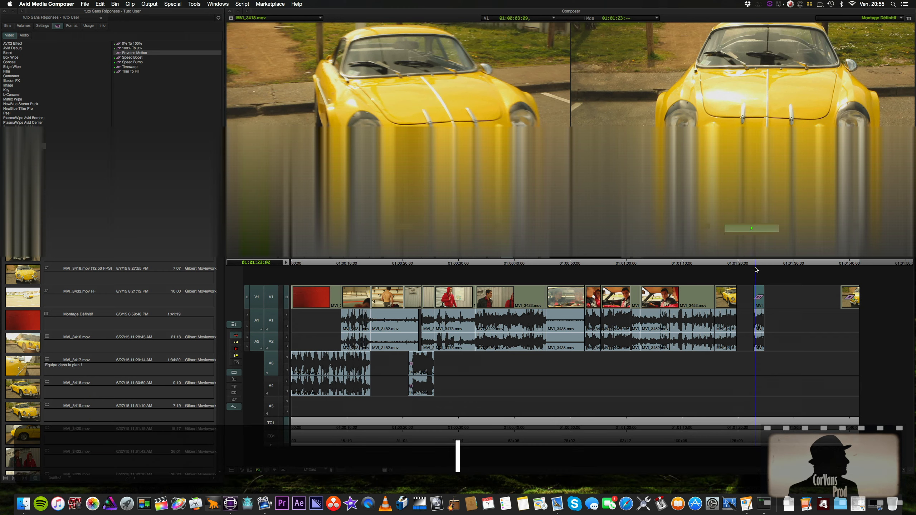
{"action": "key", "text": "k"}
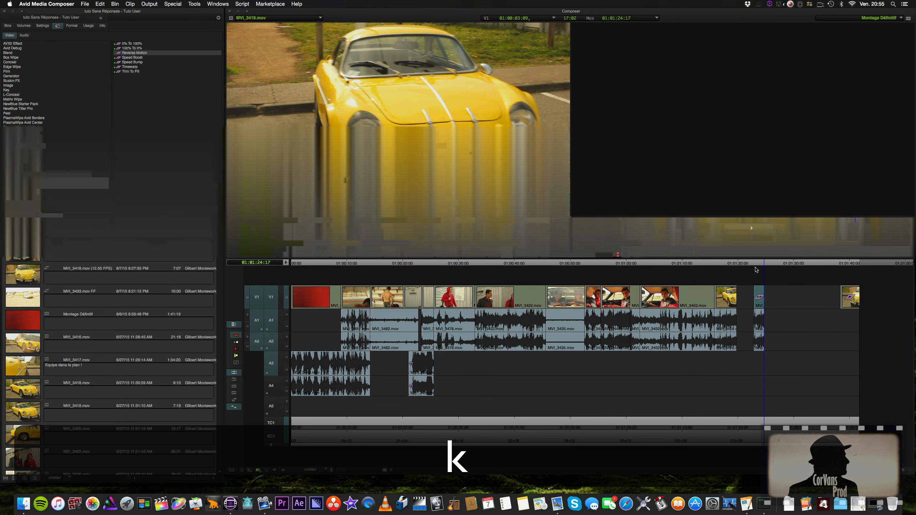
{"action": "left_click", "coordinate": [753, 266]}
{"action": "key", "text": "l"}
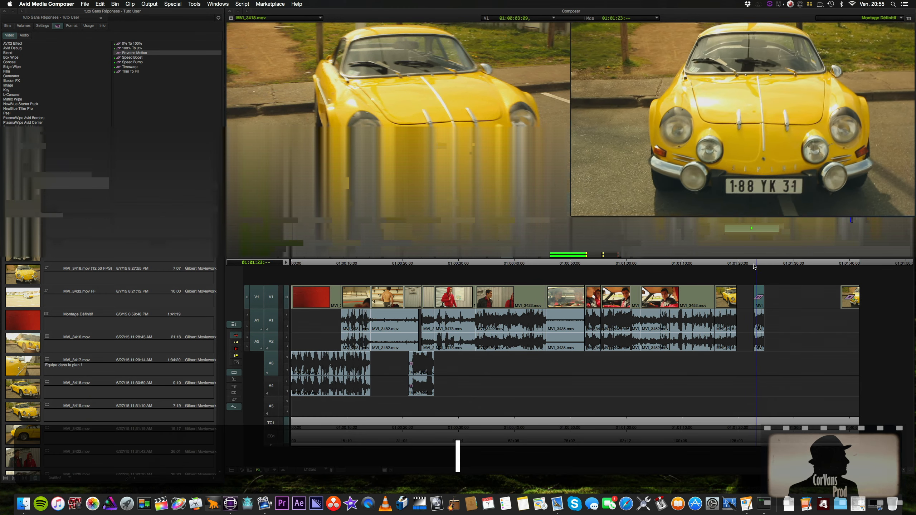
{"action": "key", "text": "k"}
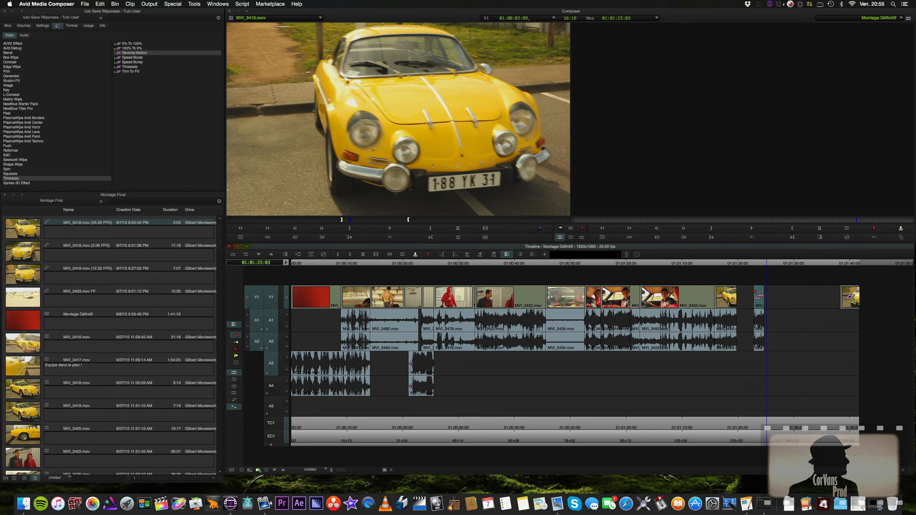
Delete the isolated Reverse Motion clip from the video and audio tracks.
{"action": "key", "text": "BackSpace"}
{"action": "left_click", "coordinate": [757, 294]}
{"action": "key", "text": "BackSpace"}
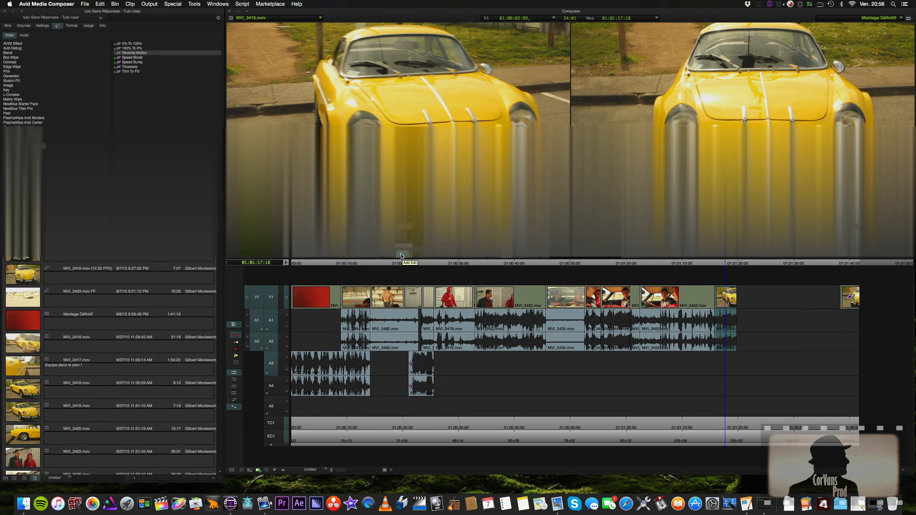
Add an edit at 01:01:17:18 and move the red-hoodie clip with its A3 and A4 audio to about that point.
{"action": "key", "text": "h"}
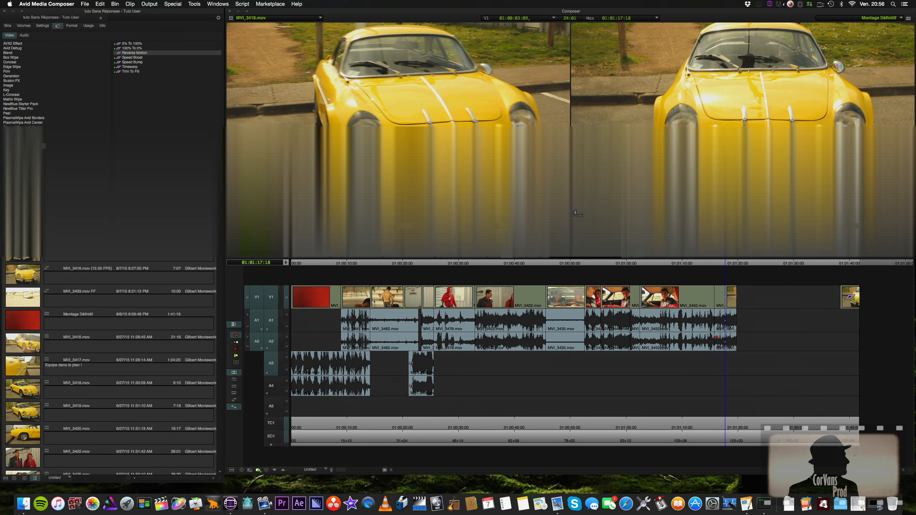
{"action": "left_click", "coordinate": [415, 367]}
{"action": "left_click_drag", "start_coordinate": [420, 362], "coordinate": [727, 373]}
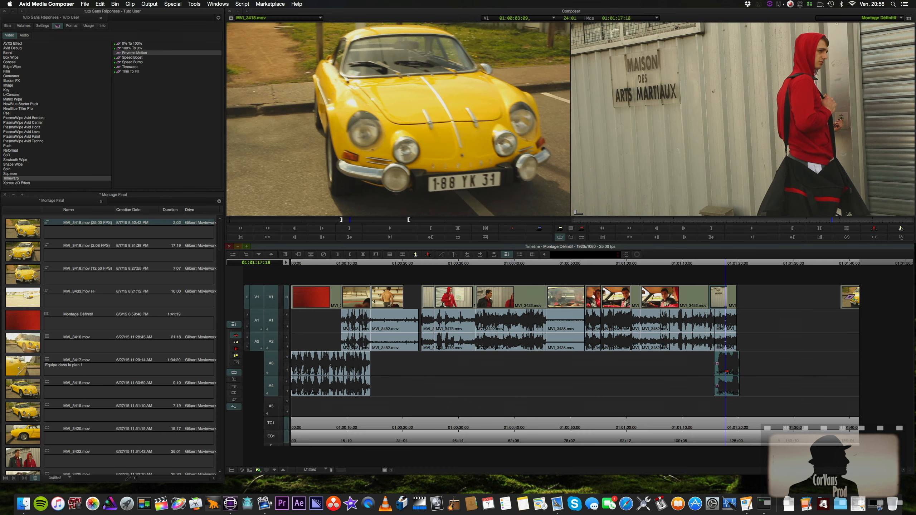
Enable track A5, split the moved red-hoodie clip at 01:01:17:03, and choose the 100% To 0% Timewarp effect.
{"action": "left_click", "coordinate": [722, 263]}
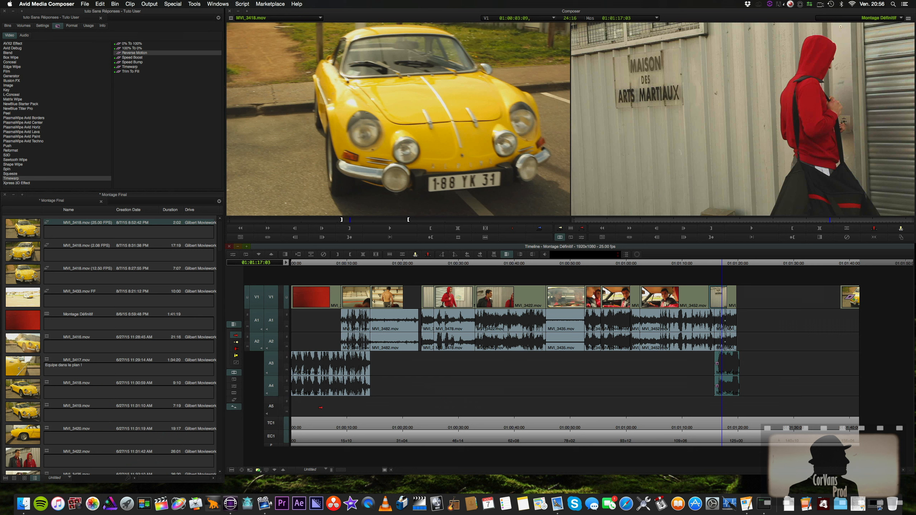
{"action": "left_click", "coordinate": [271, 409]}
{"action": "left_click", "coordinate": [401, 255]}
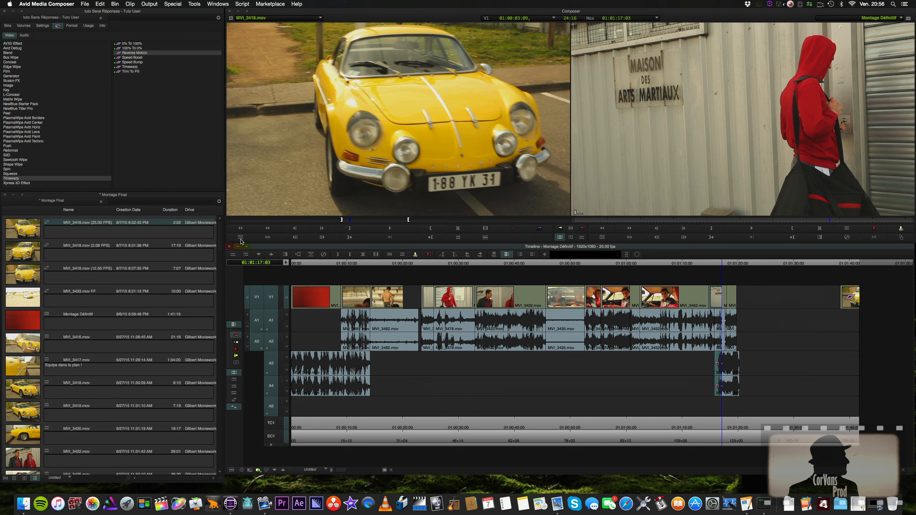
{"action": "left_click", "coordinate": [134, 48]}
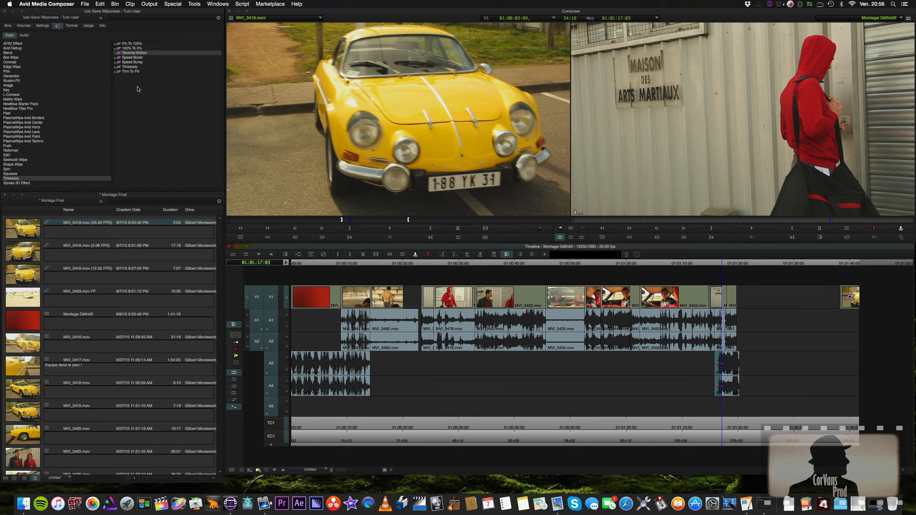